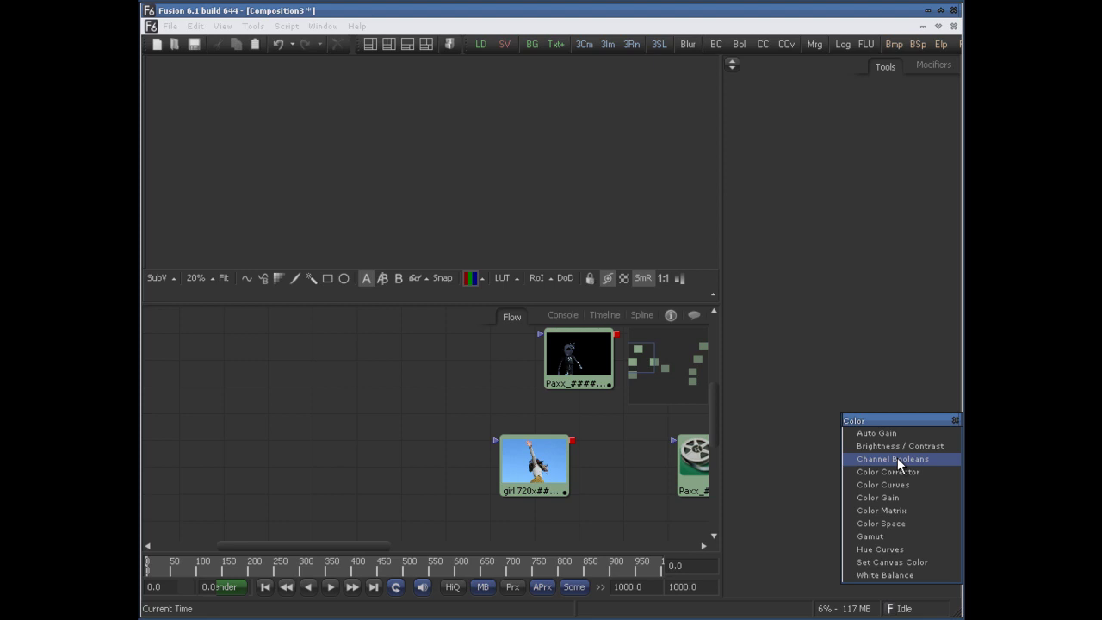
# Add an unconnected Channel Booleans tool in the empty flow area and try pulling a connection from its input.
pyautogui.click(353, 372)
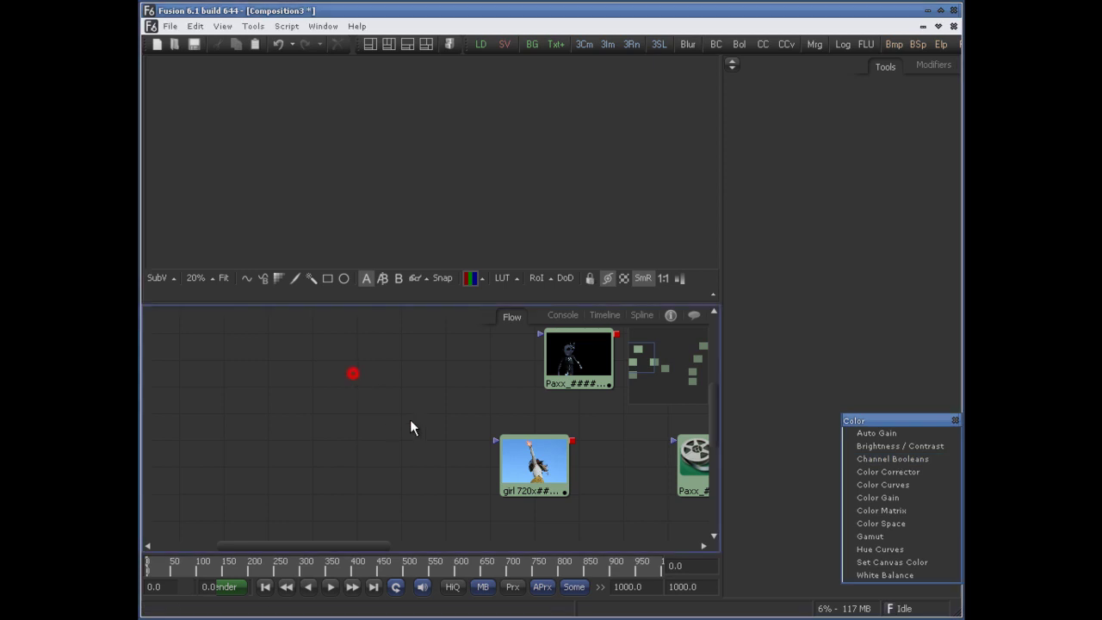
pyautogui.click(918, 459)
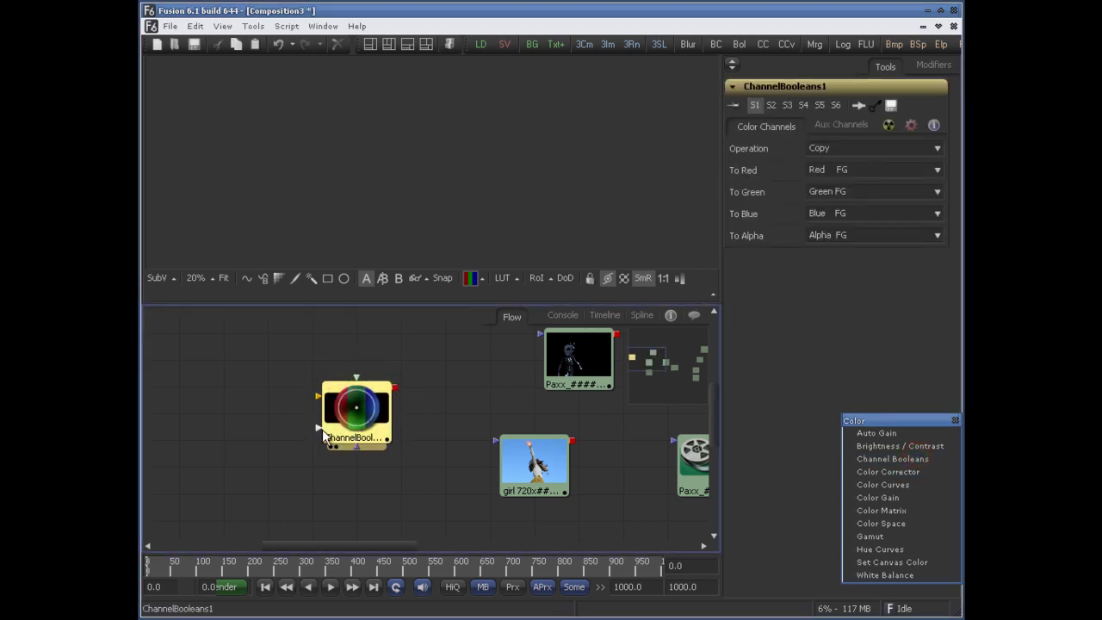
pyautogui.moveTo(356, 383); pyautogui.dragTo(350, 326)
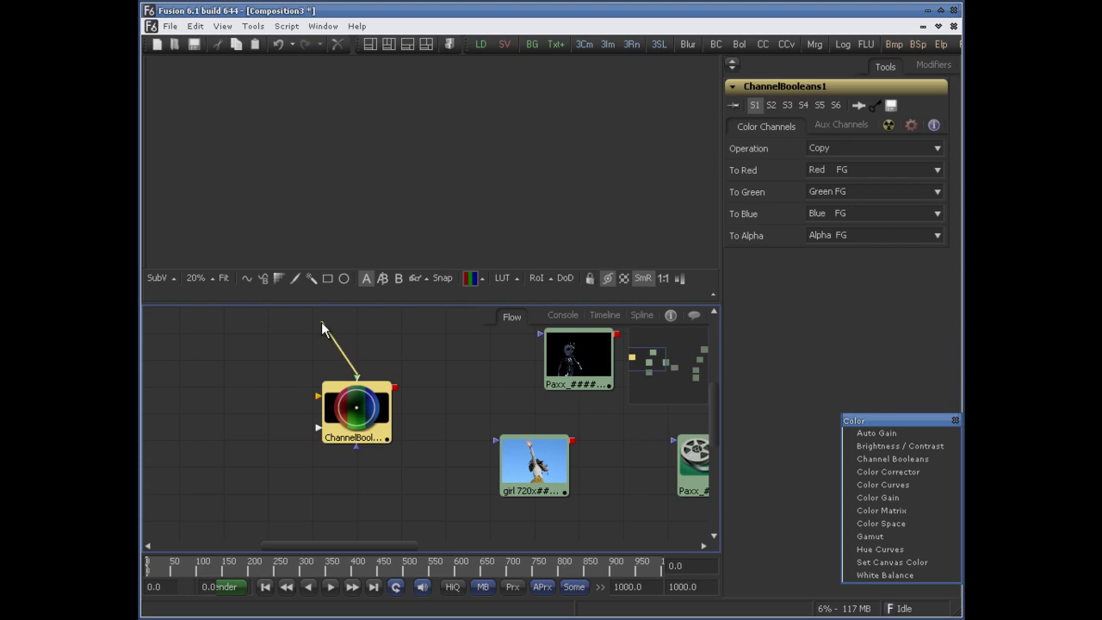
pyautogui.moveTo(322, 329); pyautogui.dragTo(324, 335)
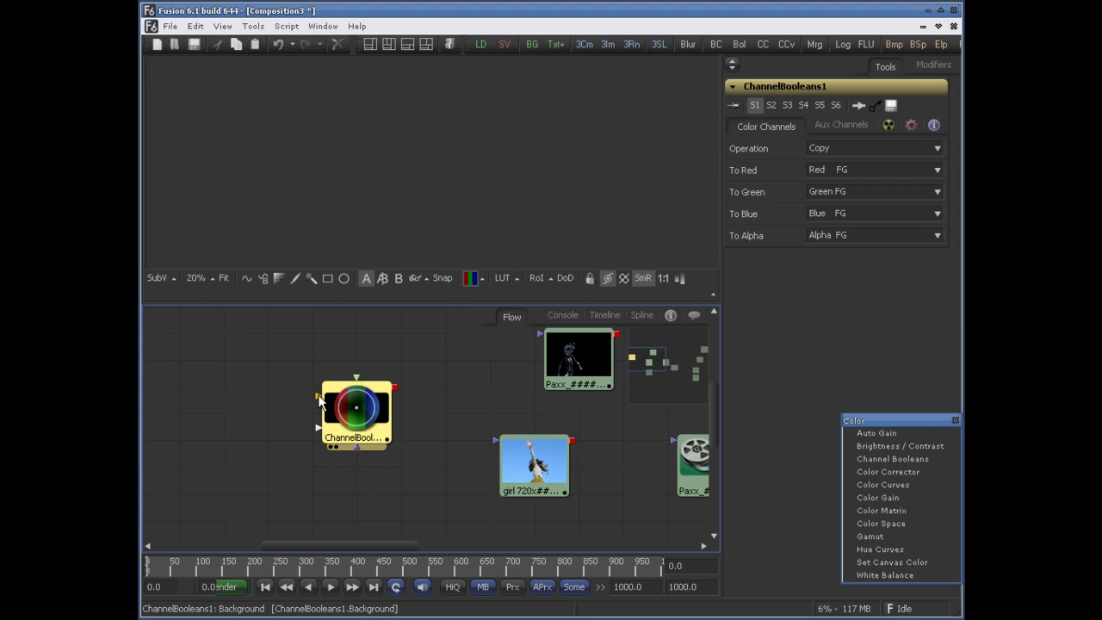
pyautogui.moveTo(369, 413); pyautogui.dragTo(415, 420)
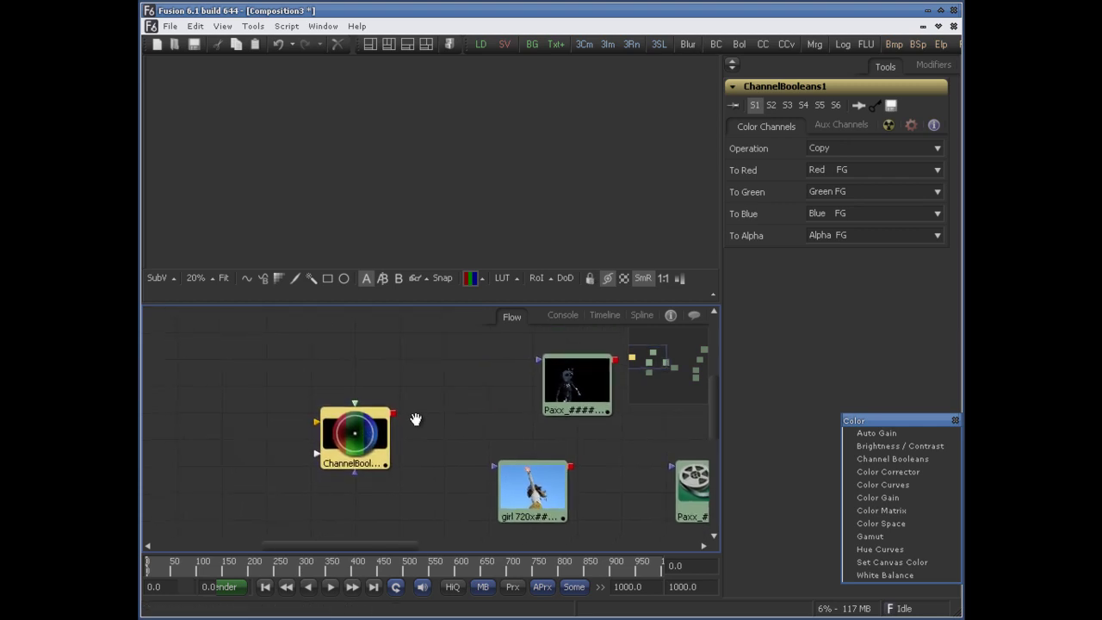
# Move the Paxx loader beside the Channel Booleans tool, view it fitted, and connect its output to the tool's background input.
pyautogui.moveTo(554, 386); pyautogui.dragTo(367, 153)
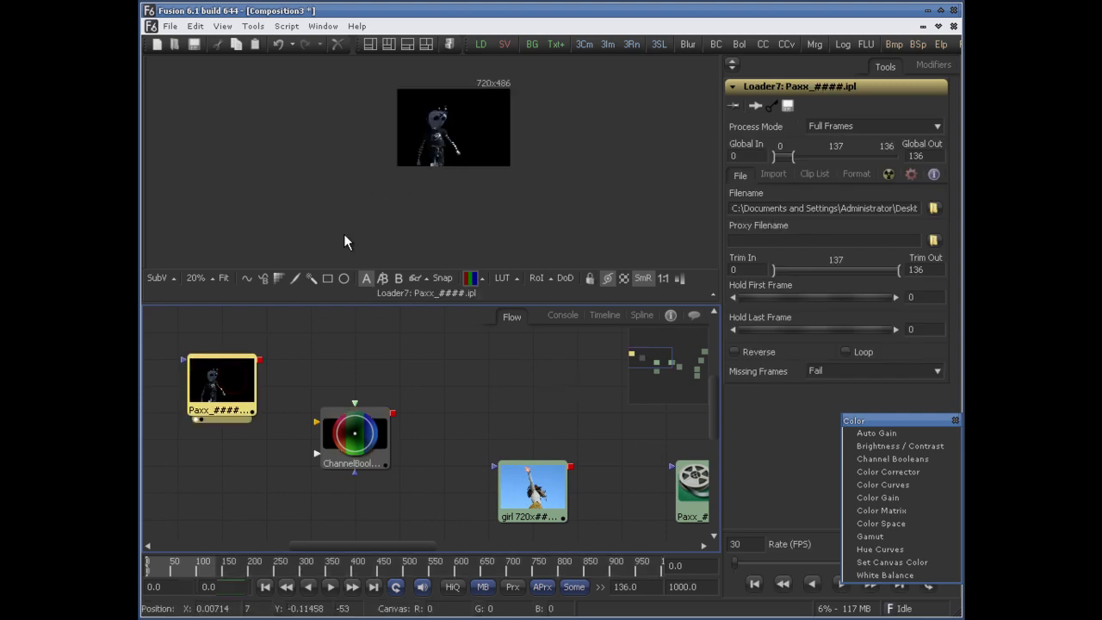
pyautogui.click(226, 279)
pyautogui.moveTo(359, 432); pyautogui.dragTo(404, 378)
pyautogui.moveTo(260, 360); pyautogui.dragTo(390, 357)
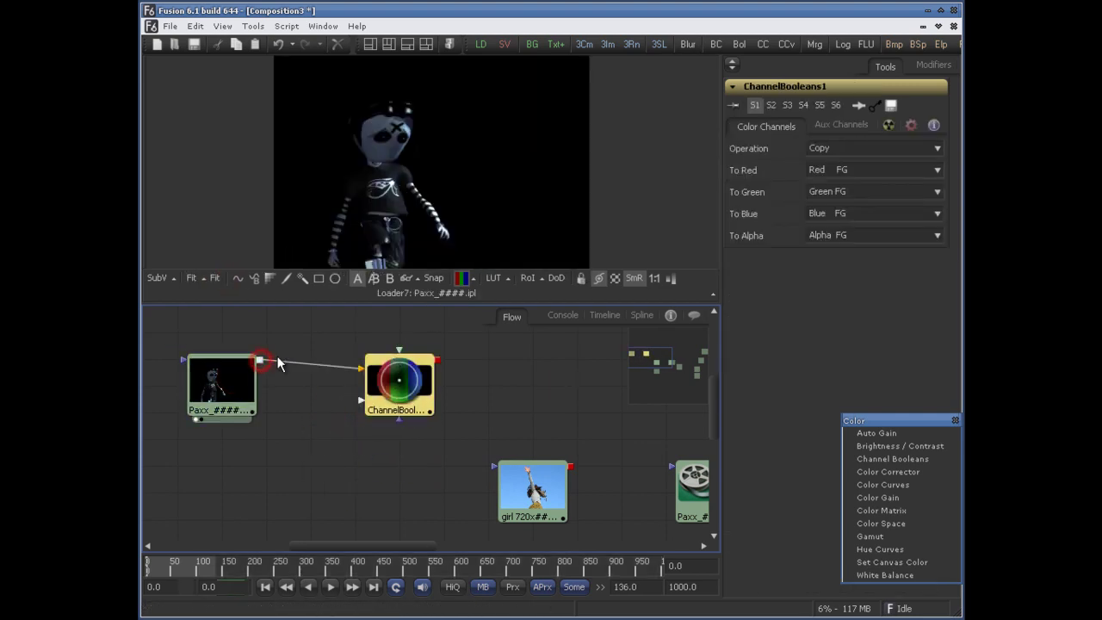
pyautogui.click(209, 387)
pyautogui.moveTo(497, 331); pyautogui.dragTo(462, 382)
pyautogui.moveTo(349, 431); pyautogui.dragTo(354, 422)
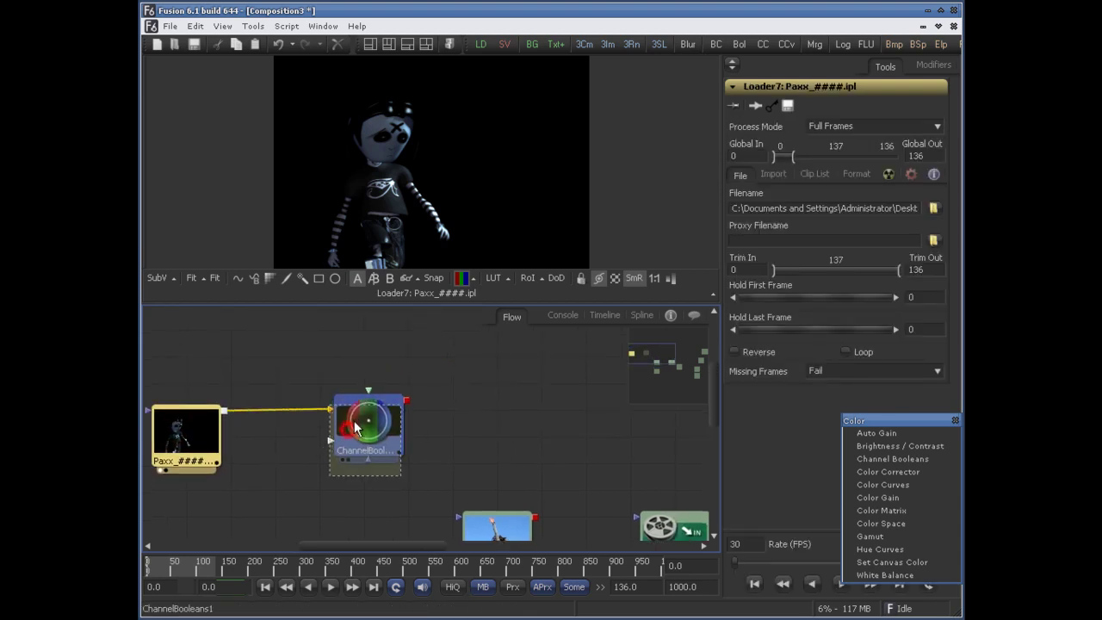
pyautogui.click(353, 426)
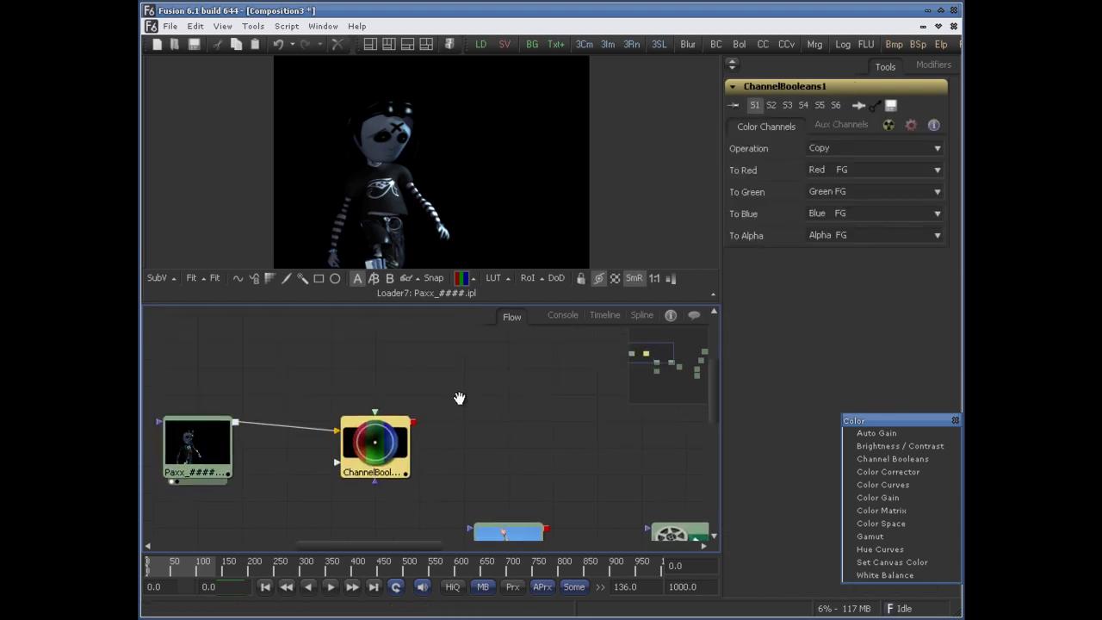
# Inspect the alpha channel of the Paxx image in the viewer, then switch back to colour.
pyautogui.click(457, 282)
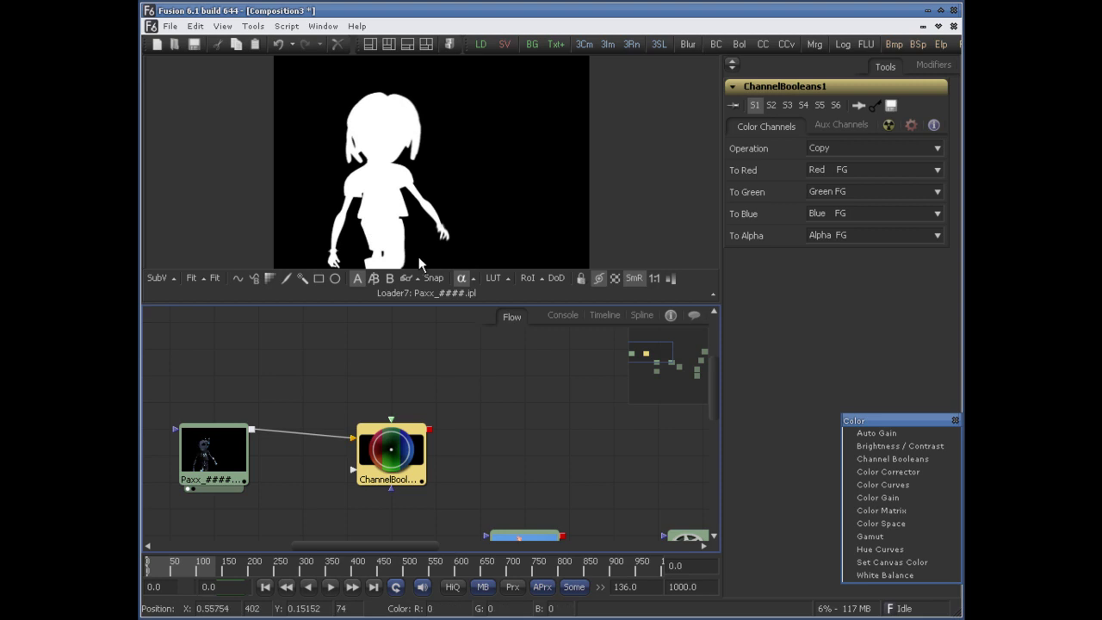
pyautogui.moveTo(412, 400); pyautogui.dragTo(412, 383)
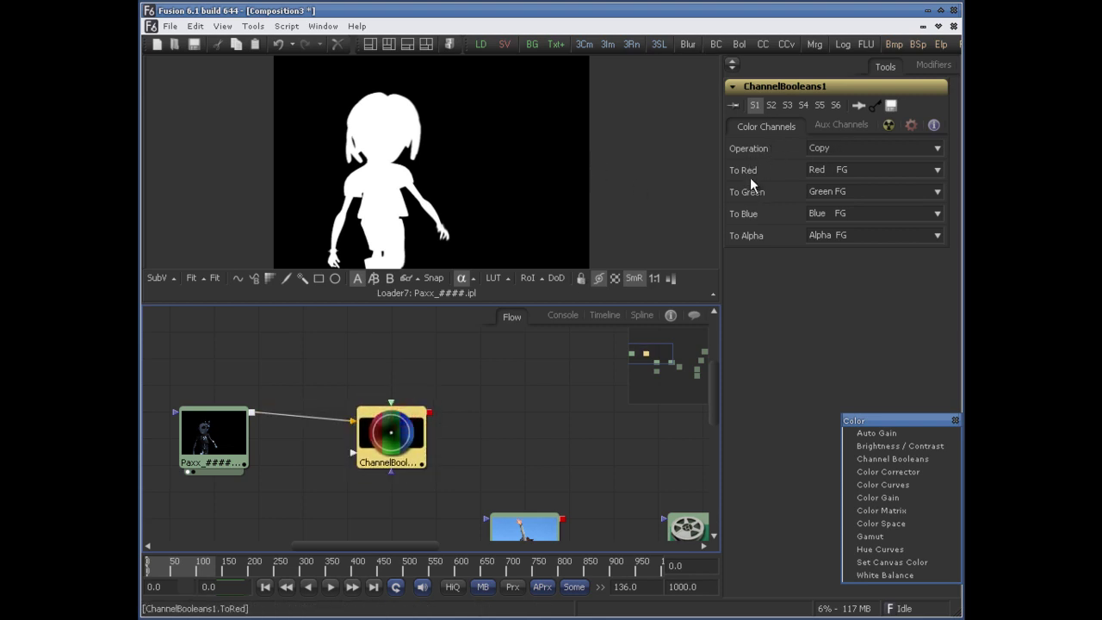
pyautogui.click(458, 278)
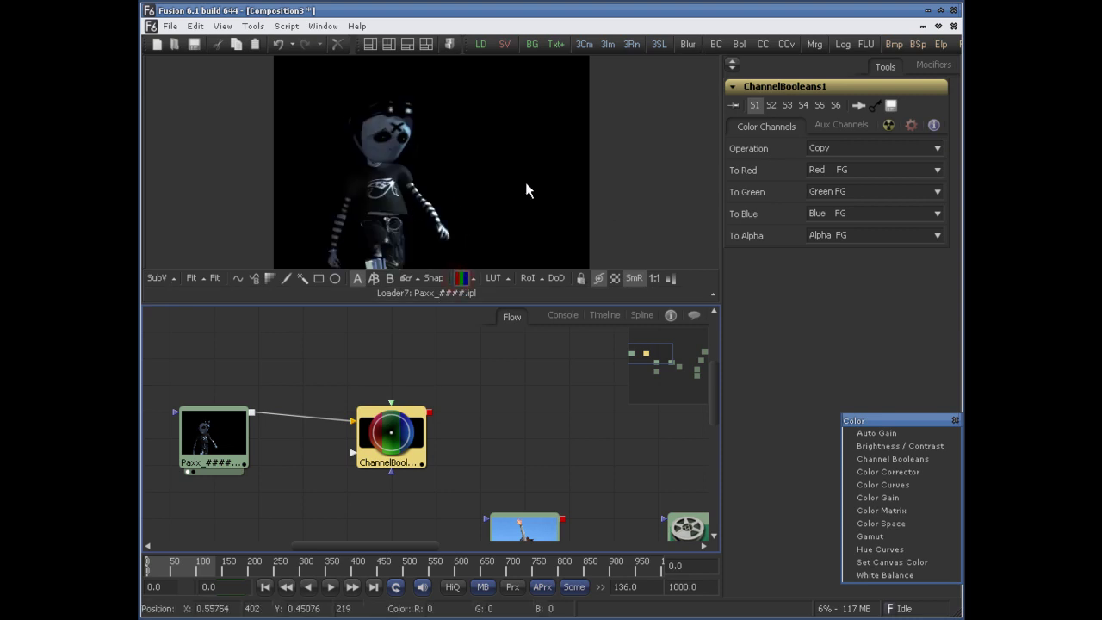
# Set To Red, To Green and To Blue to Alpha BG and display the Channel Booleans output in the viewer.
pyautogui.click(818, 171)
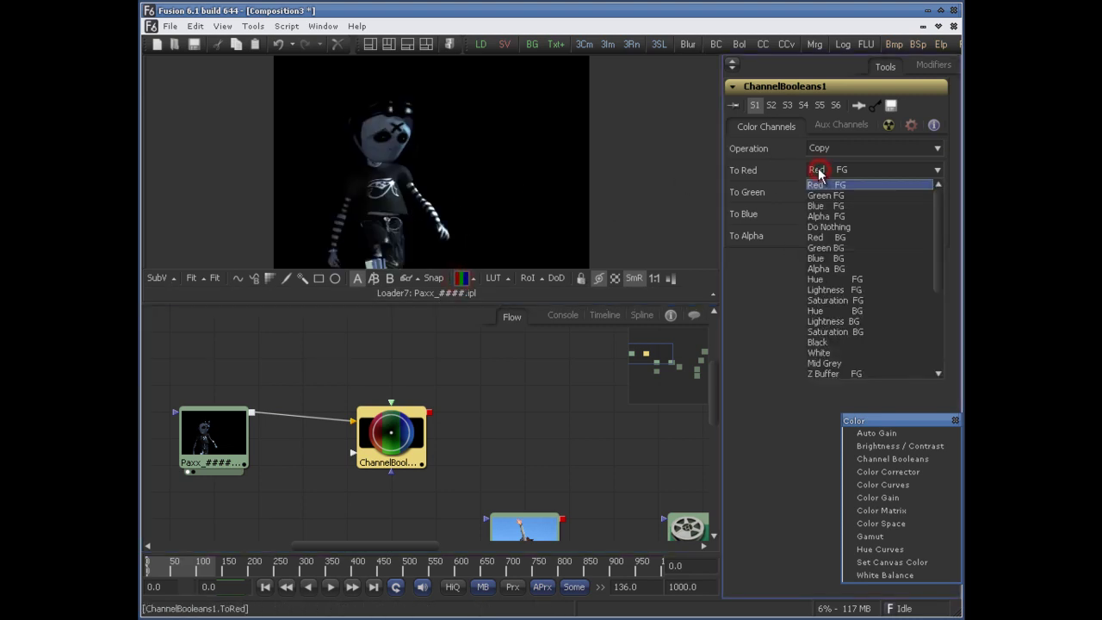
pyautogui.click(840, 268)
pyautogui.click(851, 191)
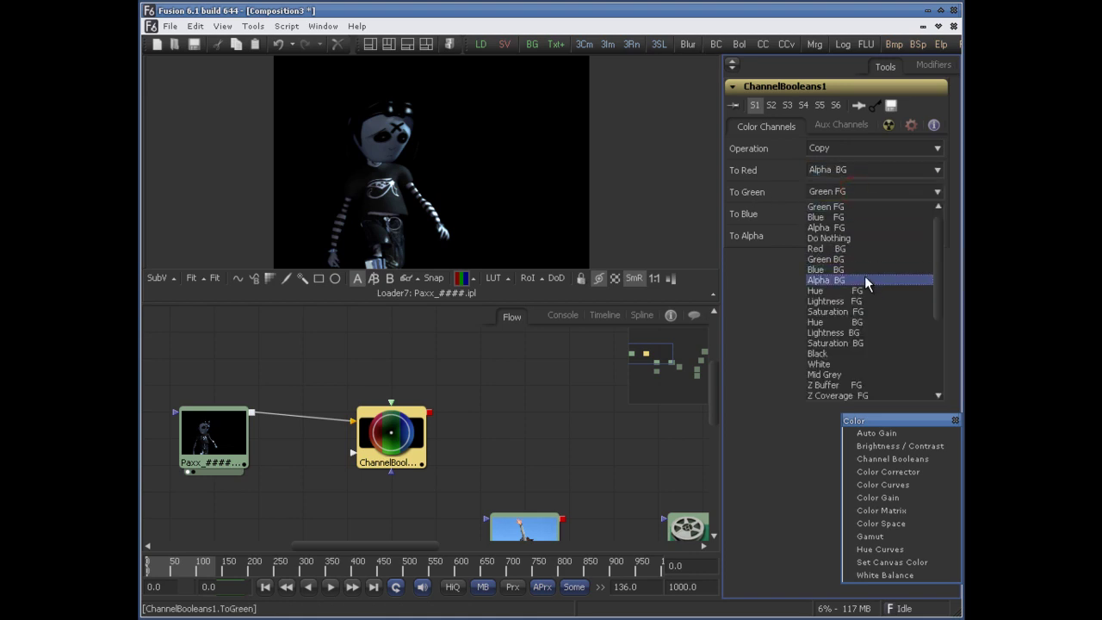
pyautogui.click(864, 276)
pyautogui.click(835, 215)
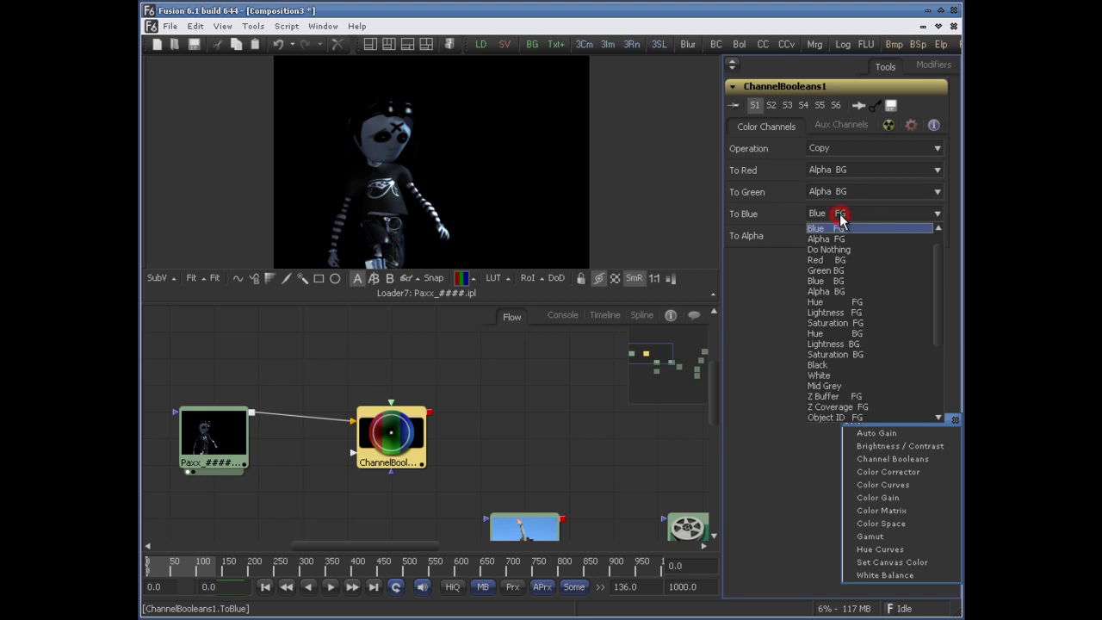
pyautogui.click(833, 287)
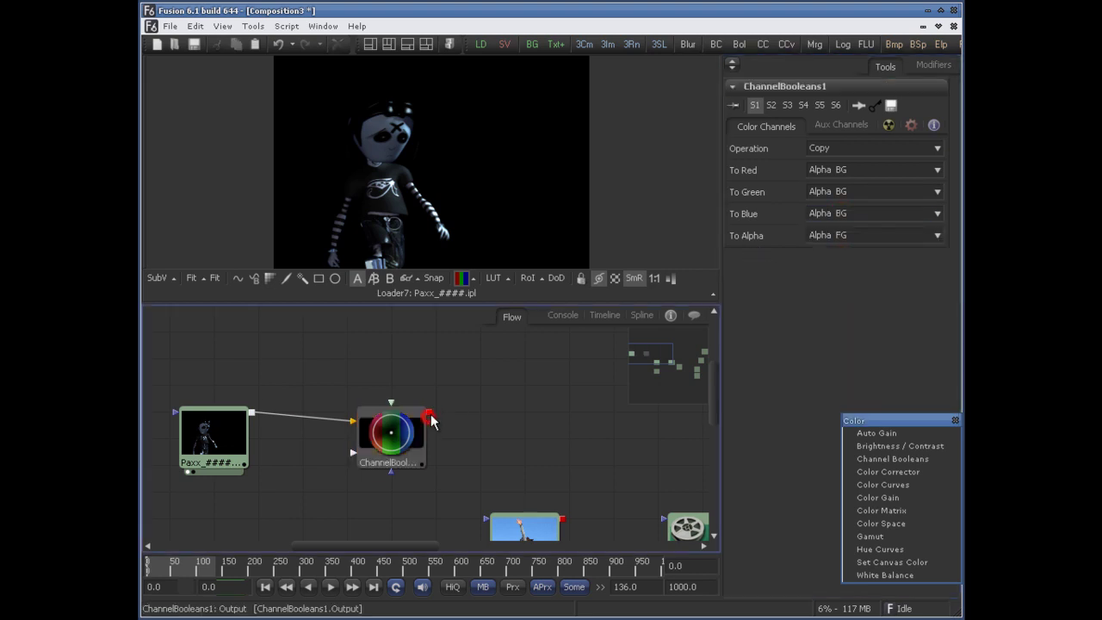
pyautogui.moveTo(405, 431); pyautogui.dragTo(451, 196)
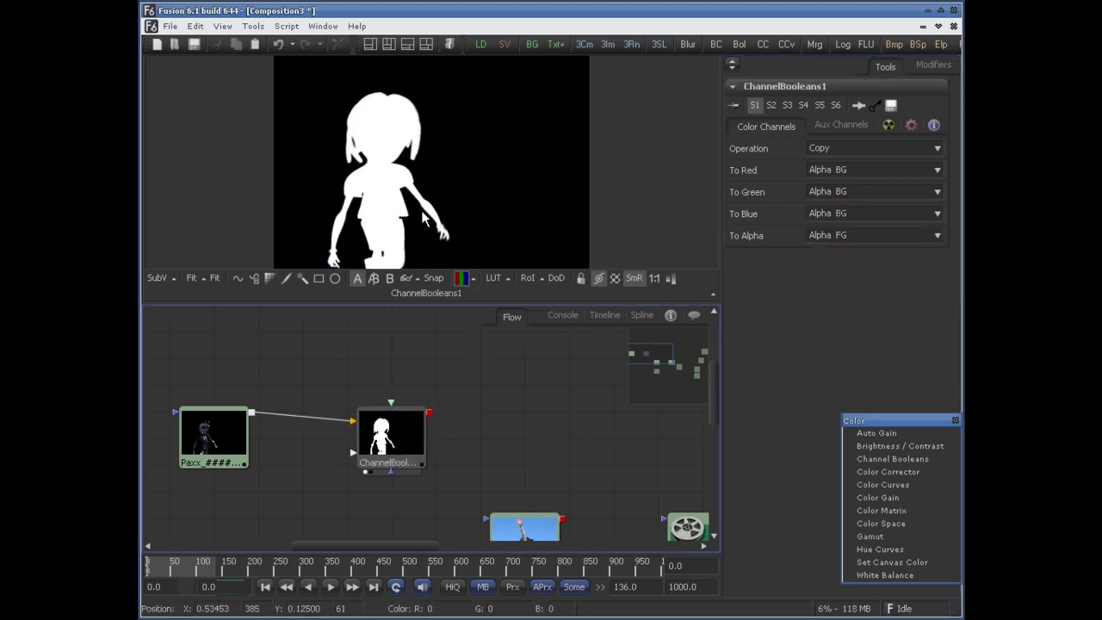
pyautogui.moveTo(417, 176)
pyautogui.mouseDown()
pyautogui.moveTo(434, 179)
pyautogui.moveTo(418, 200)
pyautogui.moveTo(433, 171)
pyautogui.mouseUp()
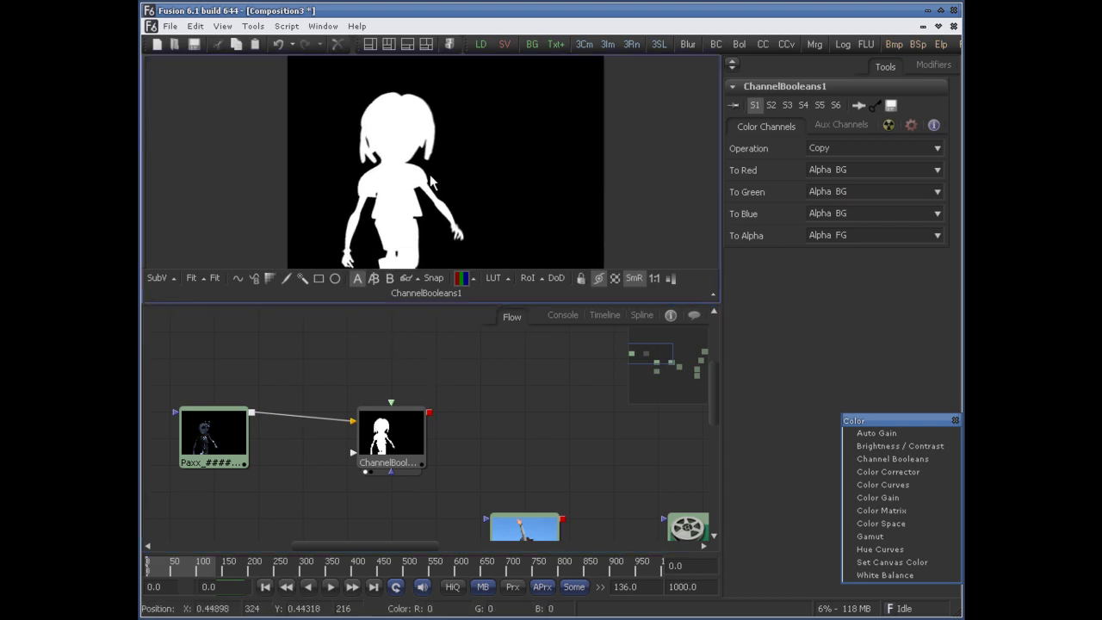
# Set the Channel Booleans operation to Negative to invert the matte.
pyautogui.click(389, 435)
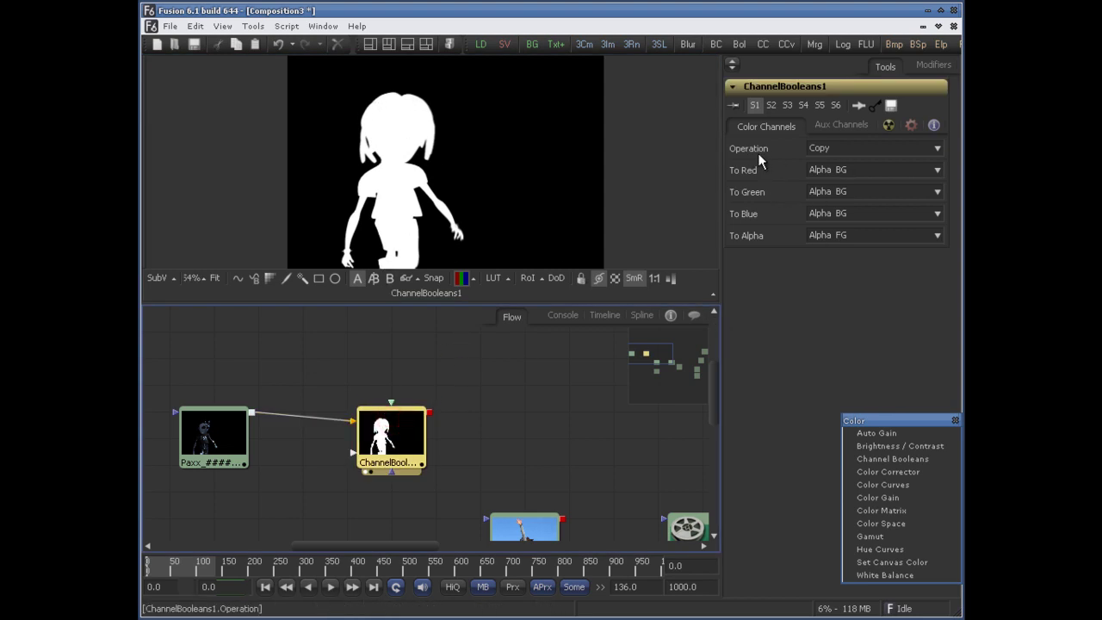
pyautogui.click(836, 148)
pyautogui.click(860, 280)
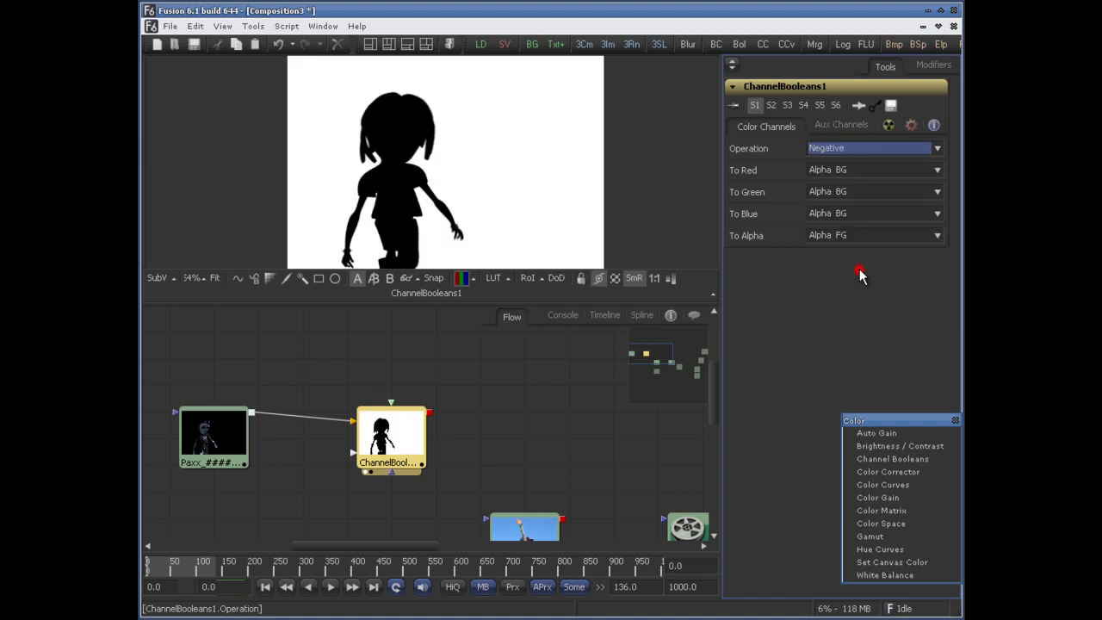
# Try the Difference operation on the Channel Booleans tool, then set it back to Negative.
pyautogui.click(865, 148)
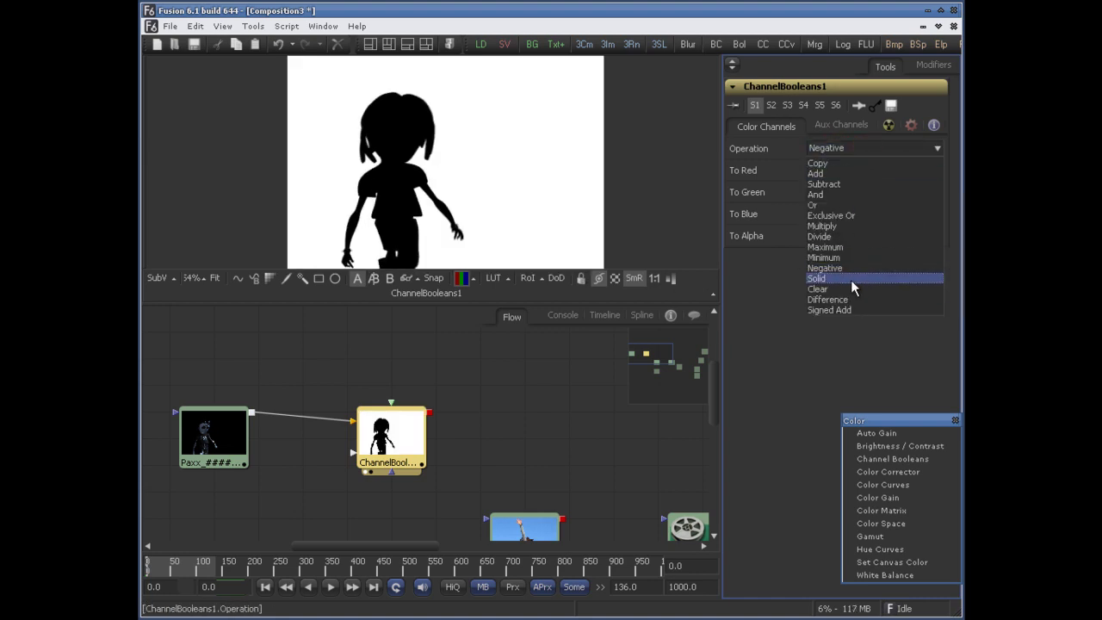
pyautogui.click(848, 299)
pyautogui.click(833, 150)
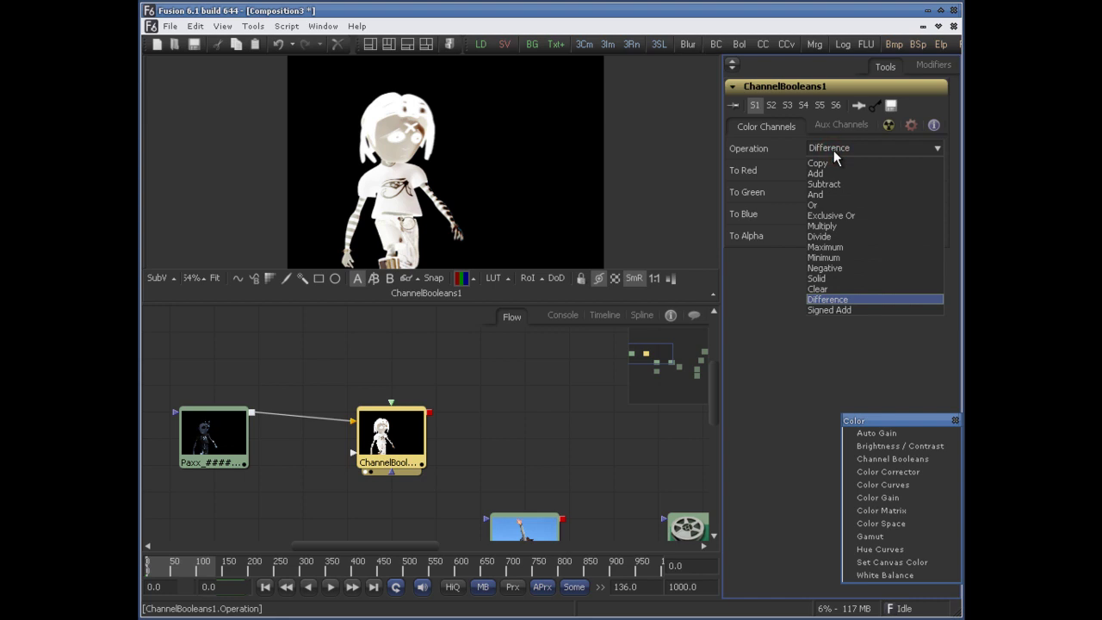
pyautogui.click(833, 150)
pyautogui.click(833, 150)
pyautogui.click(849, 268)
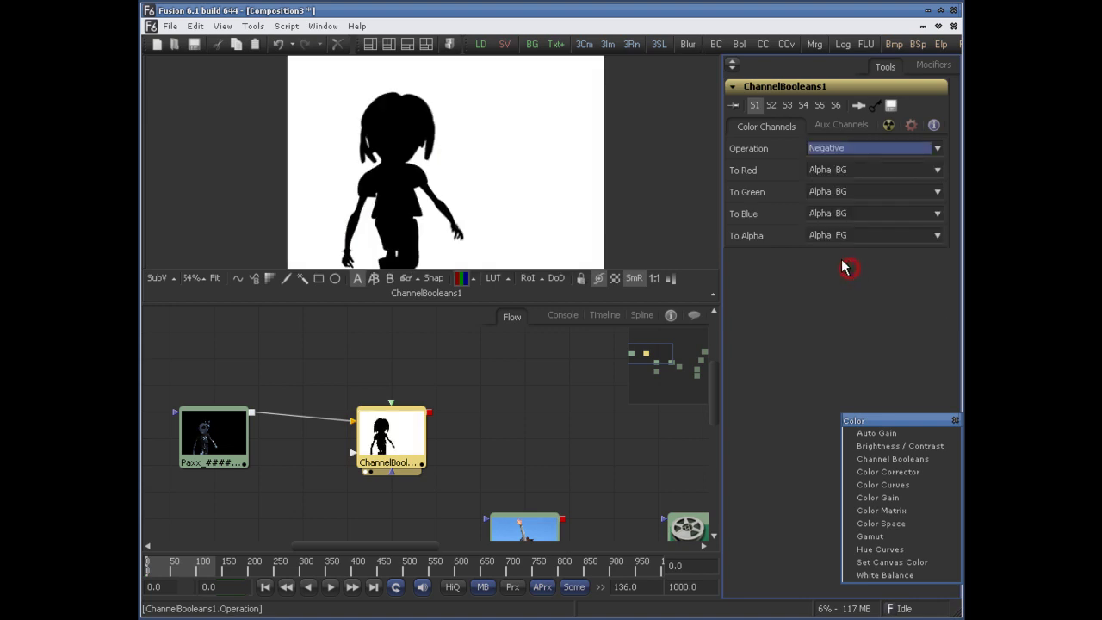
# Show the checker underlay behind the inverted matte to inspect its transparency.
pyautogui.click(611, 278)
pyautogui.moveTo(513, 133)
pyautogui.mouseDown()
pyautogui.moveTo(495, 145)
pyautogui.moveTo(510, 138)
pyautogui.mouseUp()
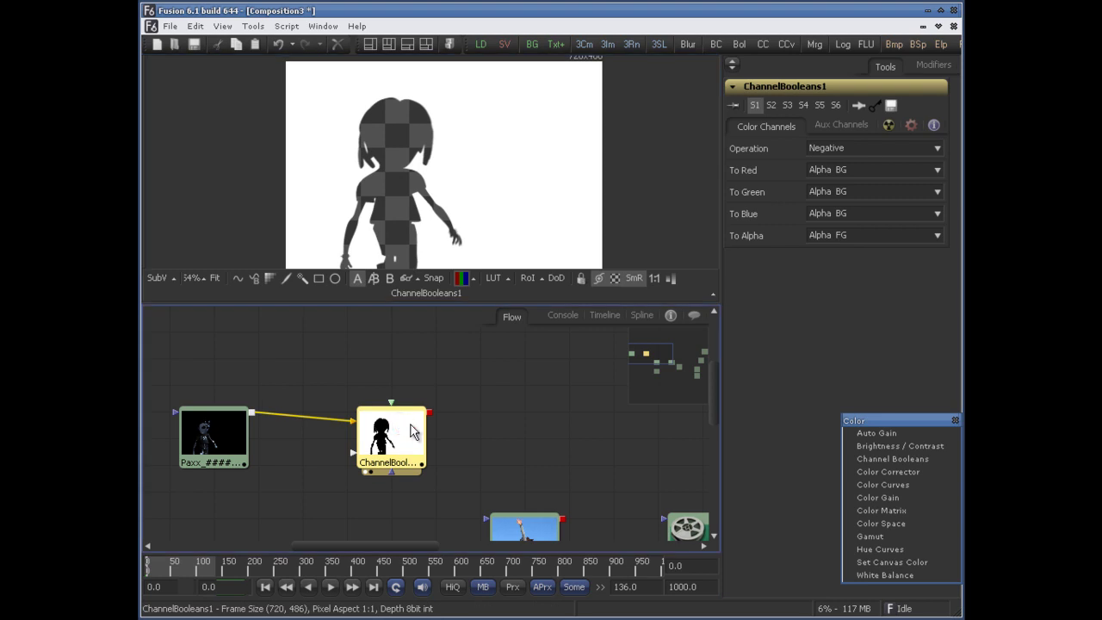
# Delete the Channel Booleans tool and move the girl image loader next to the Paxx loader.
pyautogui.press('Delete')
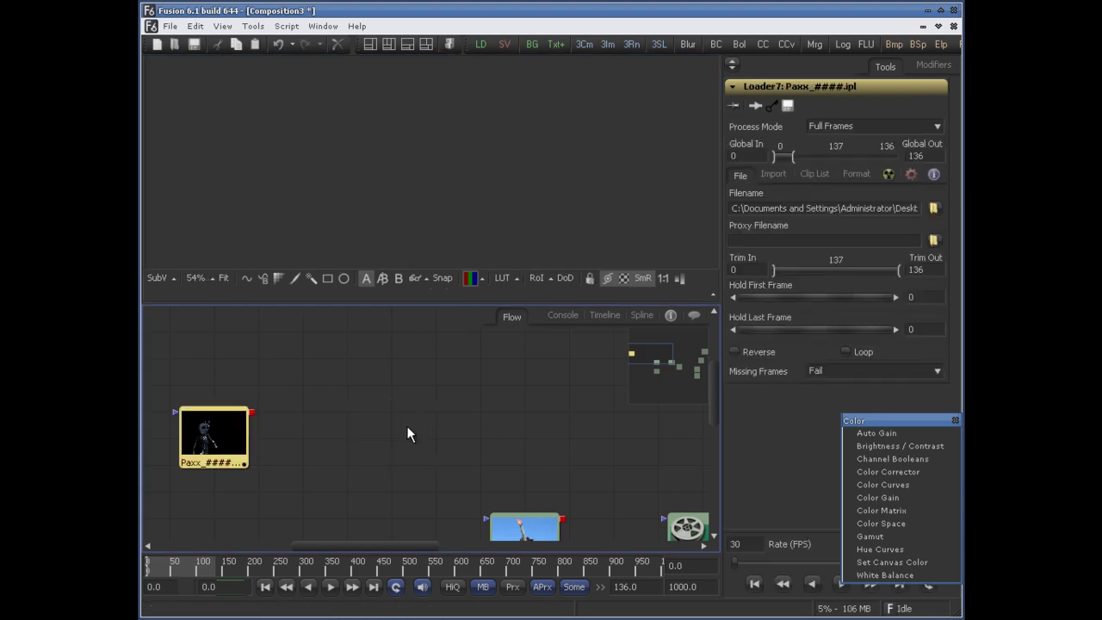
pyautogui.moveTo(376, 433); pyautogui.dragTo(495, 457)
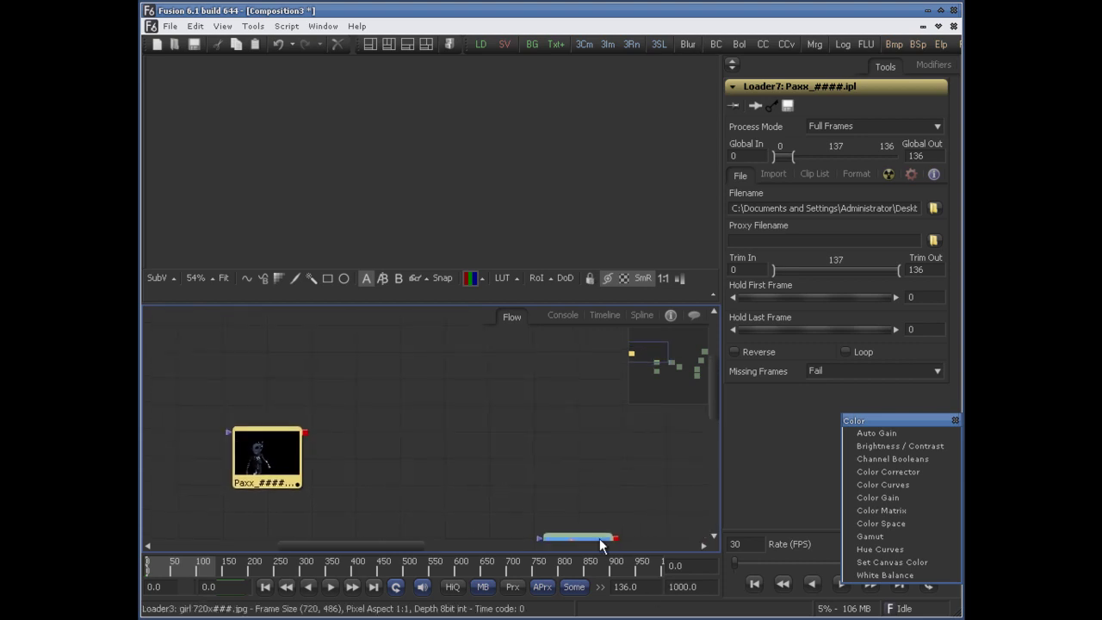
pyautogui.moveTo(593, 536); pyautogui.dragTo(361, 347)
pyautogui.moveTo(298, 441); pyautogui.dragTo(301, 454)
pyautogui.moveTo(354, 364); pyautogui.dragTo(367, 383)
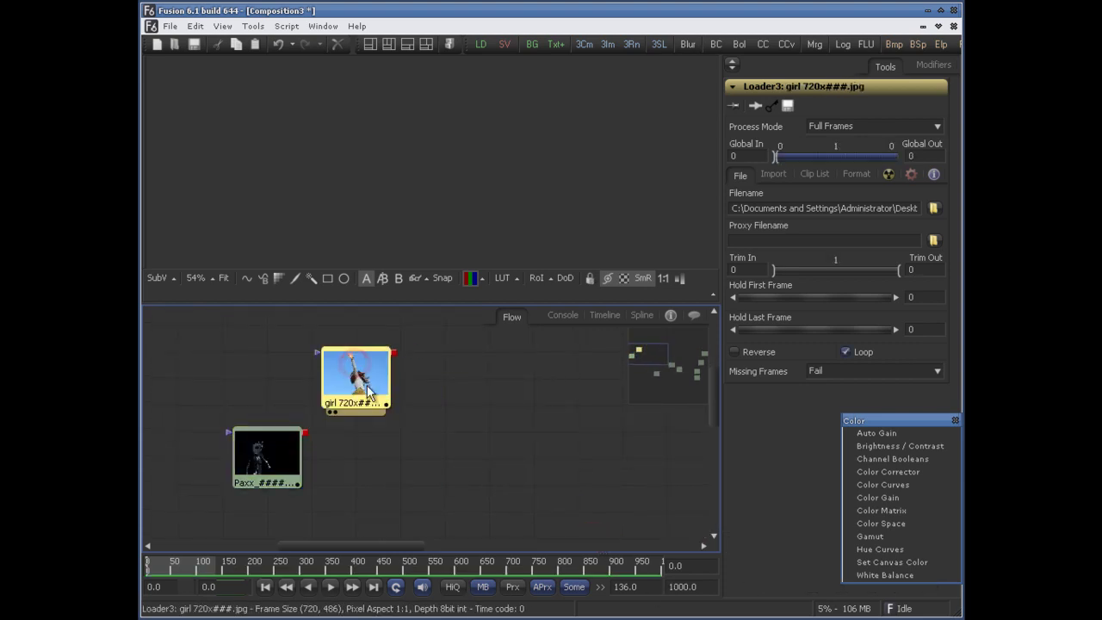
# Add a Channel Booleans tool after the girl loader and display its output fitted in the viewer.
pyautogui.click(904, 461)
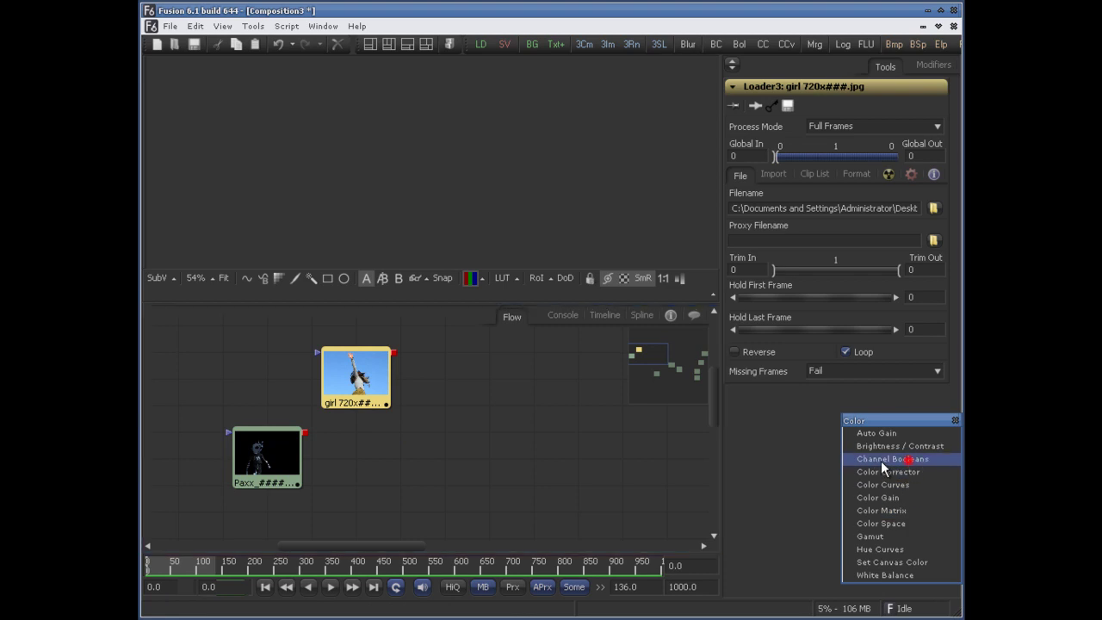
pyautogui.moveTo(465, 391); pyautogui.dragTo(482, 206)
pyautogui.click(643, 279)
pyautogui.click(224, 279)
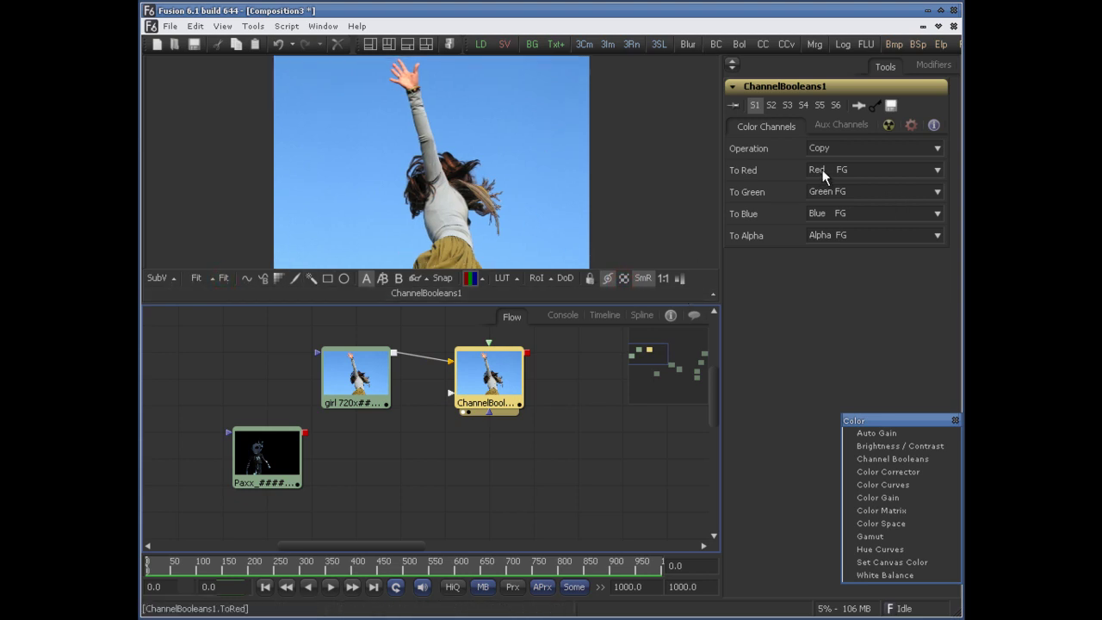
# Set the operation to Negative to invert the girl image's colours.
pyautogui.click(835, 148)
pyautogui.click(856, 267)
pyautogui.moveTo(427, 179)
pyautogui.mouseDown()
pyautogui.moveTo(480, 145)
pyautogui.moveTo(415, 191)
pyautogui.mouseUp()
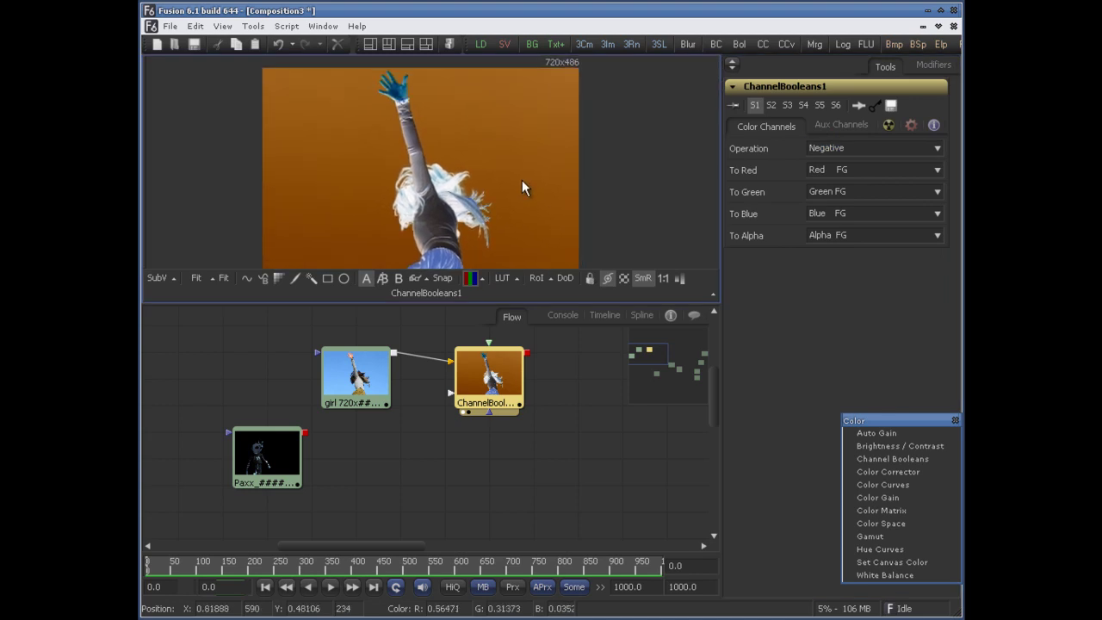
# Delete the Channel Booleans tool connected to the girl loader.
pyautogui.click(554, 460)
pyautogui.press('Delete')
pyautogui.scroll(3, 404, 370)
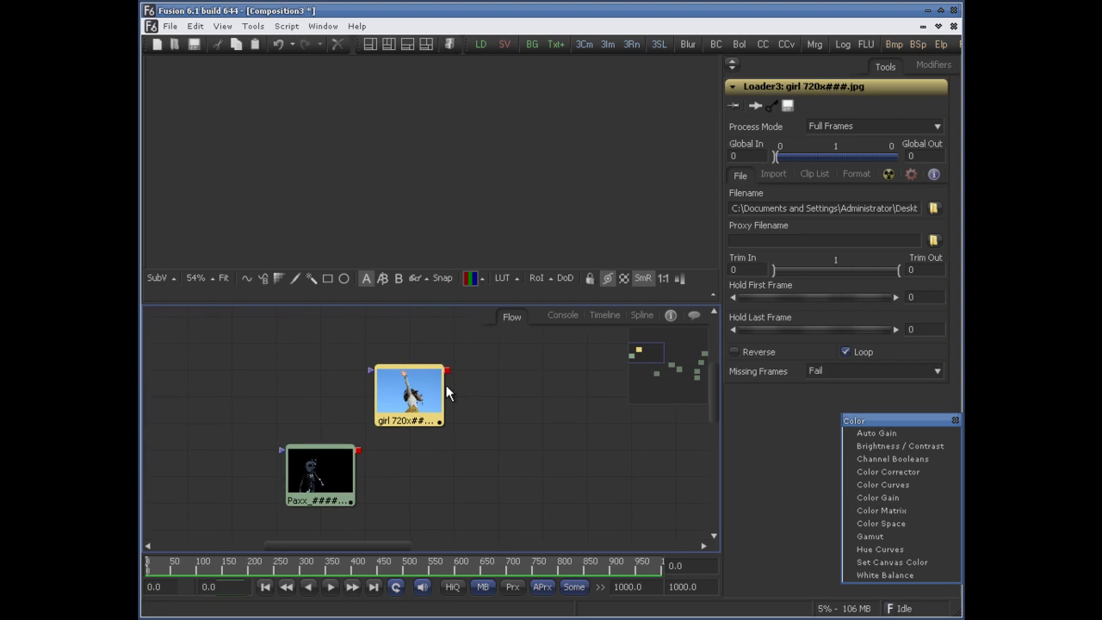
# Add a fresh Channel Booleans tool with default settings after the girl loader and display its output in the viewer.
pyautogui.moveTo(485, 373); pyautogui.dragTo(429, 392)
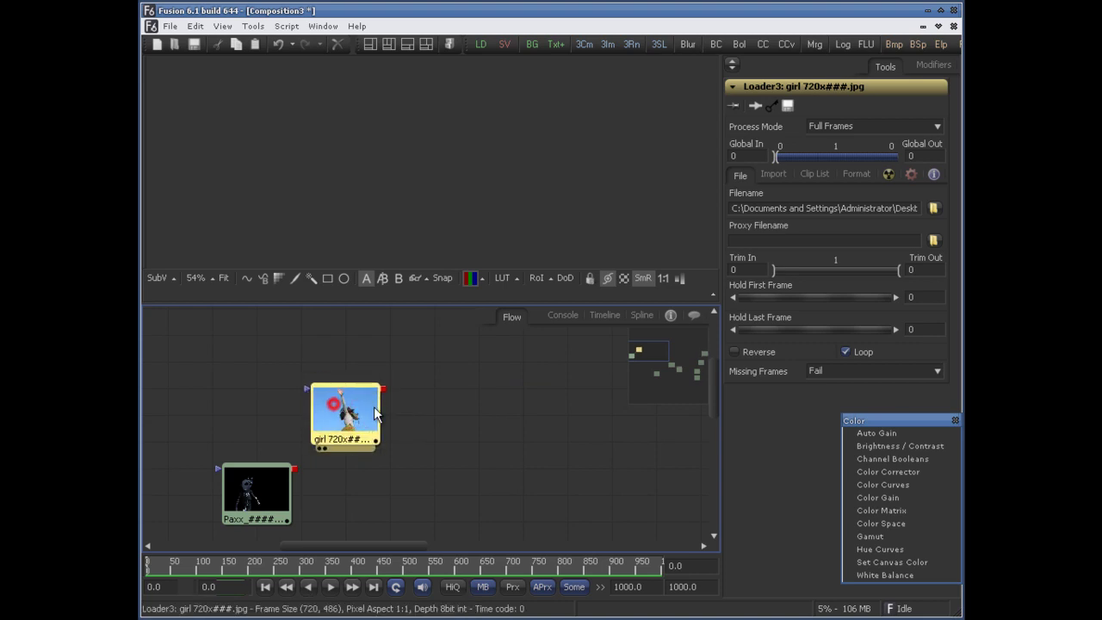
pyautogui.click(887, 459)
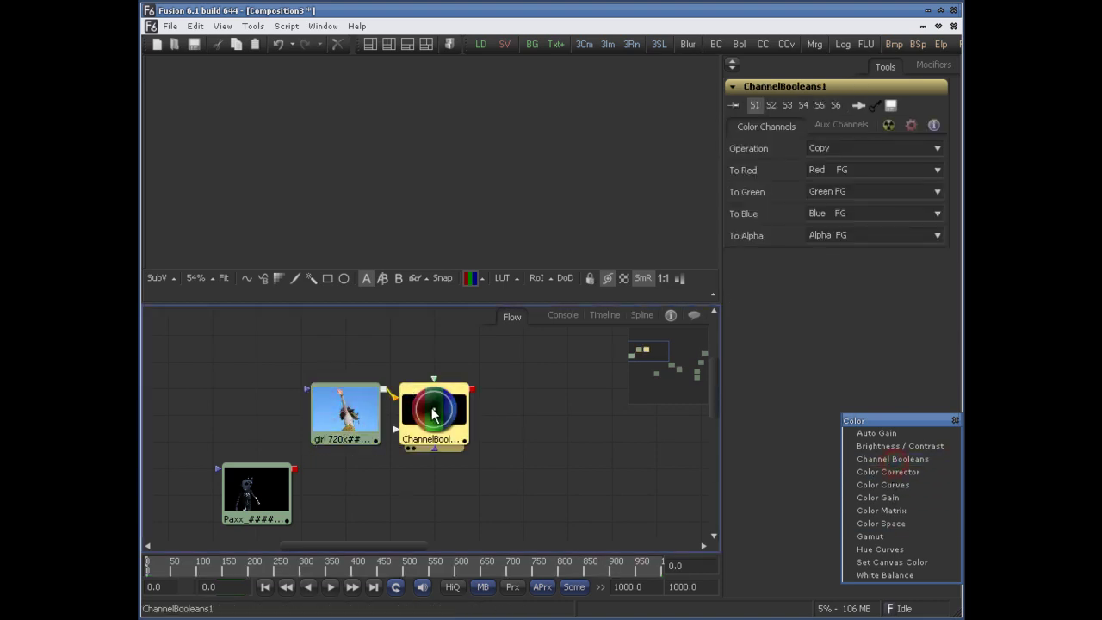
pyautogui.moveTo(492, 402); pyautogui.dragTo(417, 220)
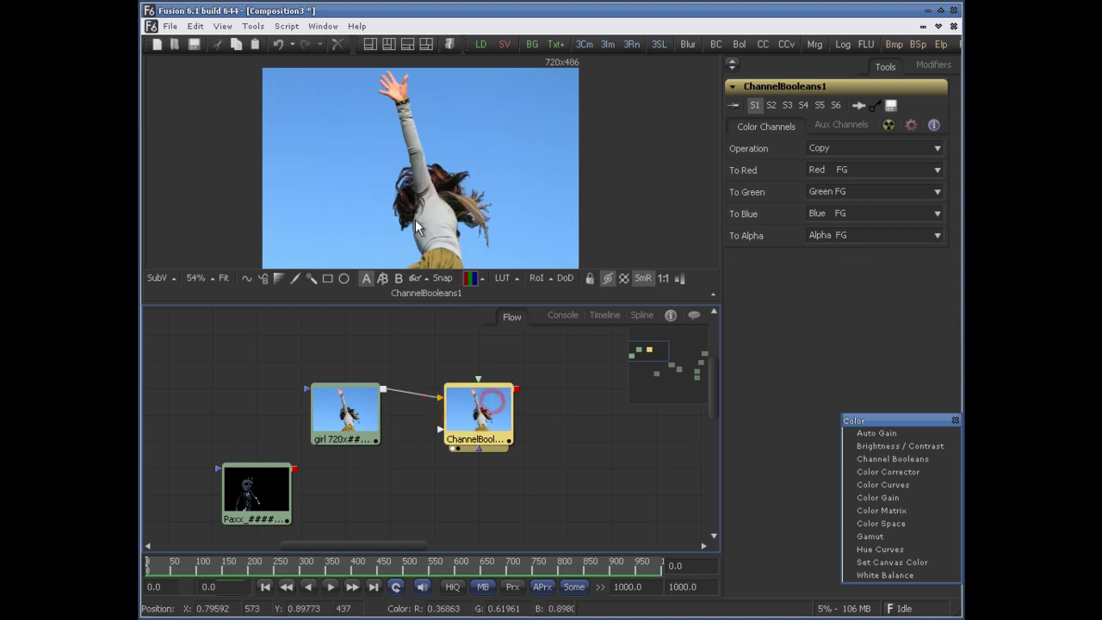
pyautogui.rightClick(439, 165)
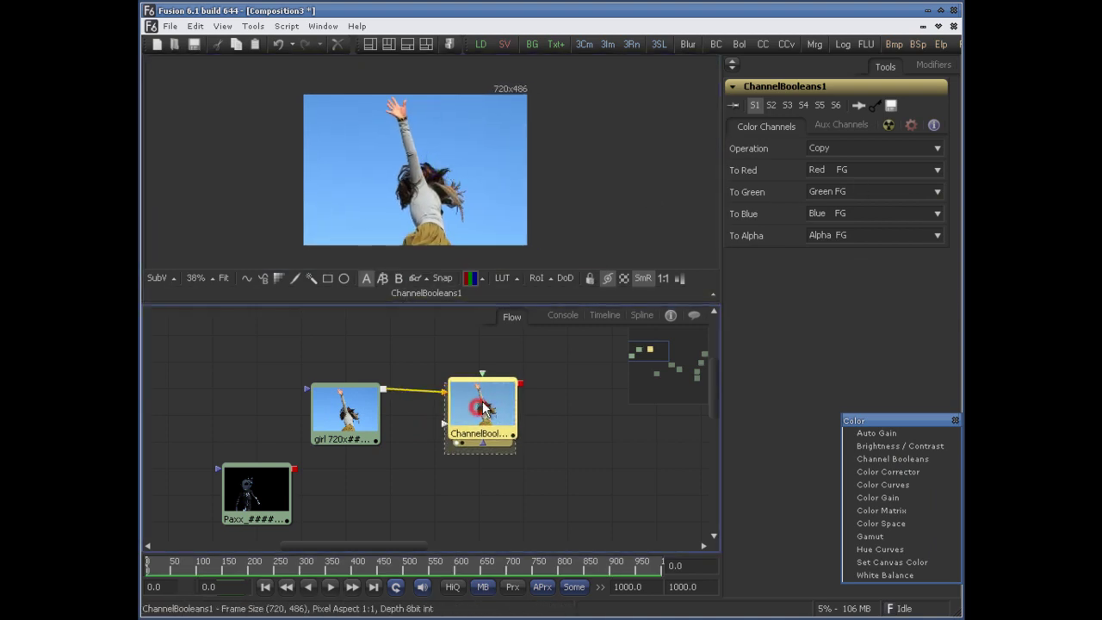
# Set To Red and To Green to Do Nothing in the Channel Booleans tool and change its operation to Add.
pyautogui.click(837, 169)
pyautogui.click(831, 227)
pyautogui.click(843, 192)
pyautogui.click(853, 238)
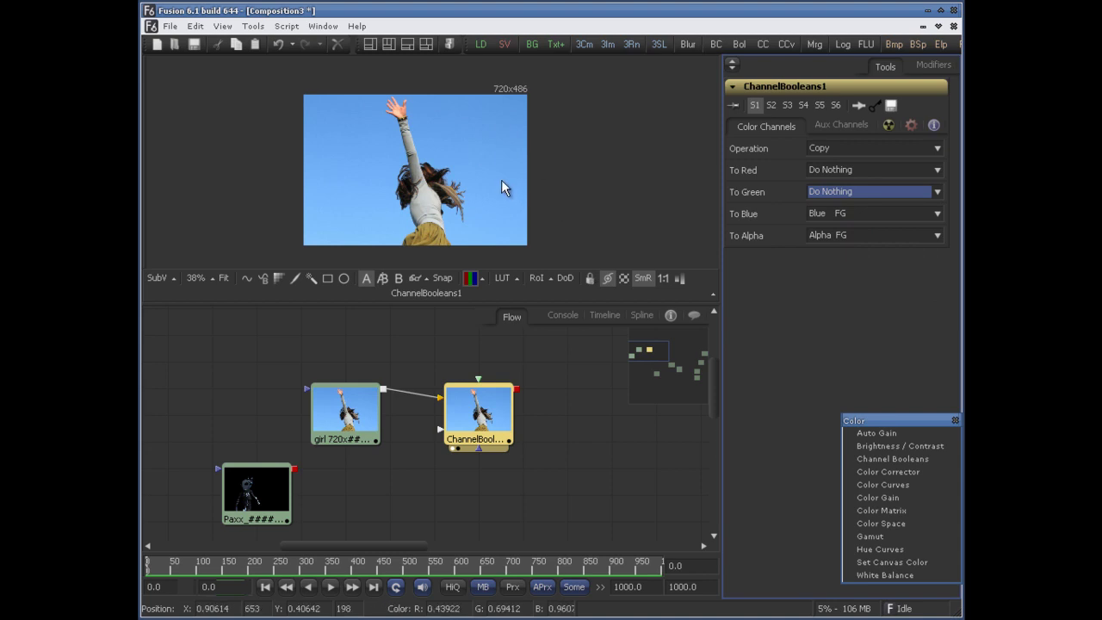
pyautogui.click(840, 149)
pyautogui.click(837, 176)
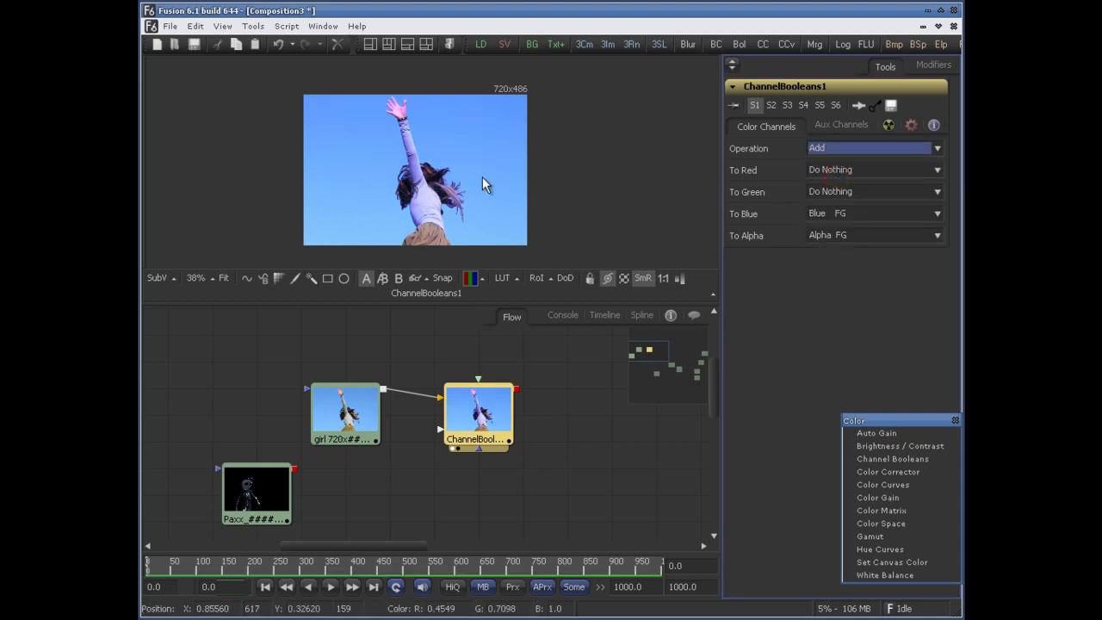
pyautogui.scroll(3, 437, 144)
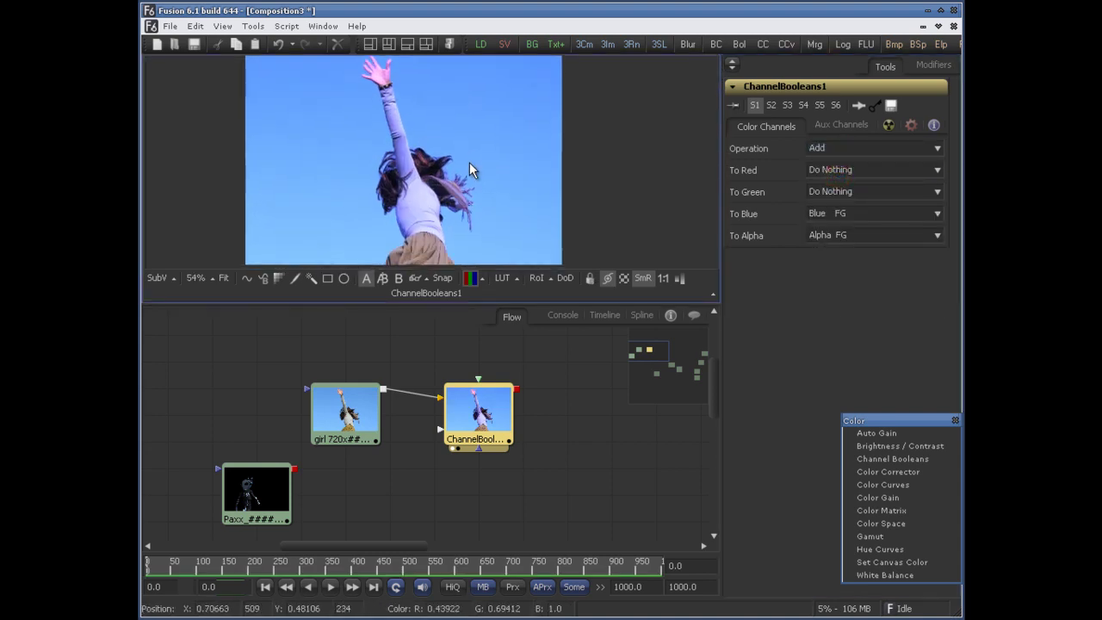
# Set To Blue to Green BG in the Channel Booleans tool connected to the girl loader.
pyautogui.click(346, 431)
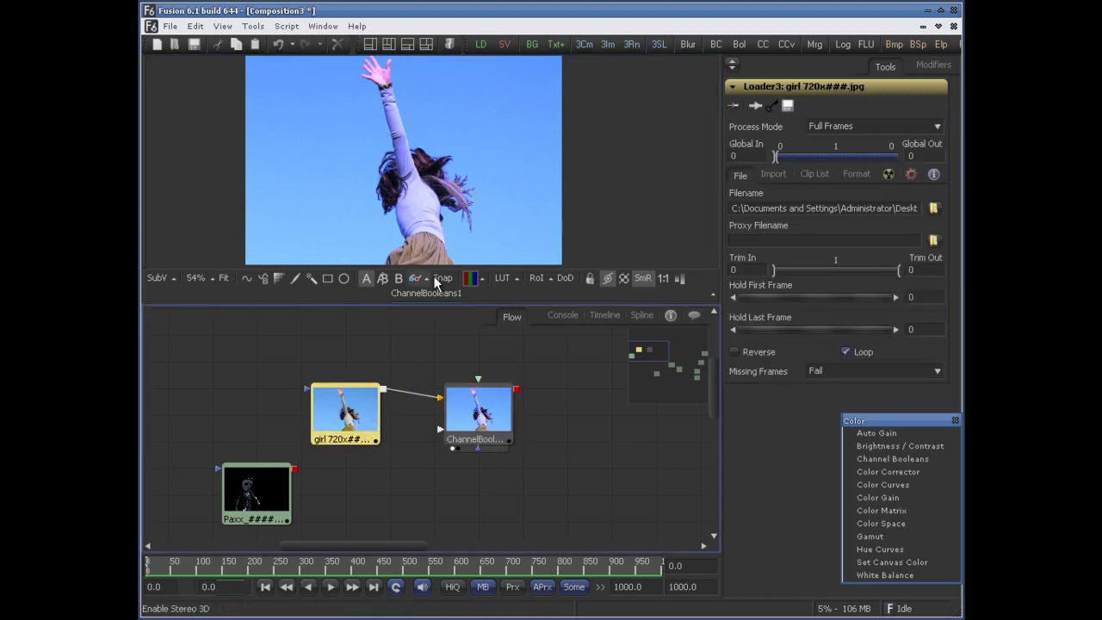
pyautogui.click(499, 417)
pyautogui.click(345, 416)
pyautogui.click(480, 416)
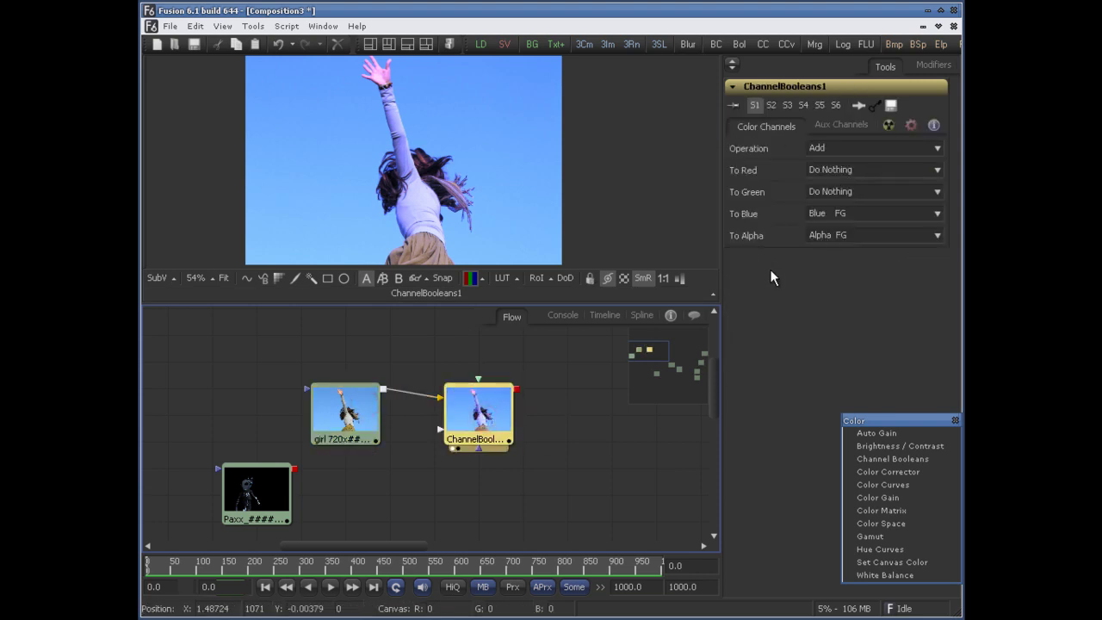
pyautogui.click(828, 216)
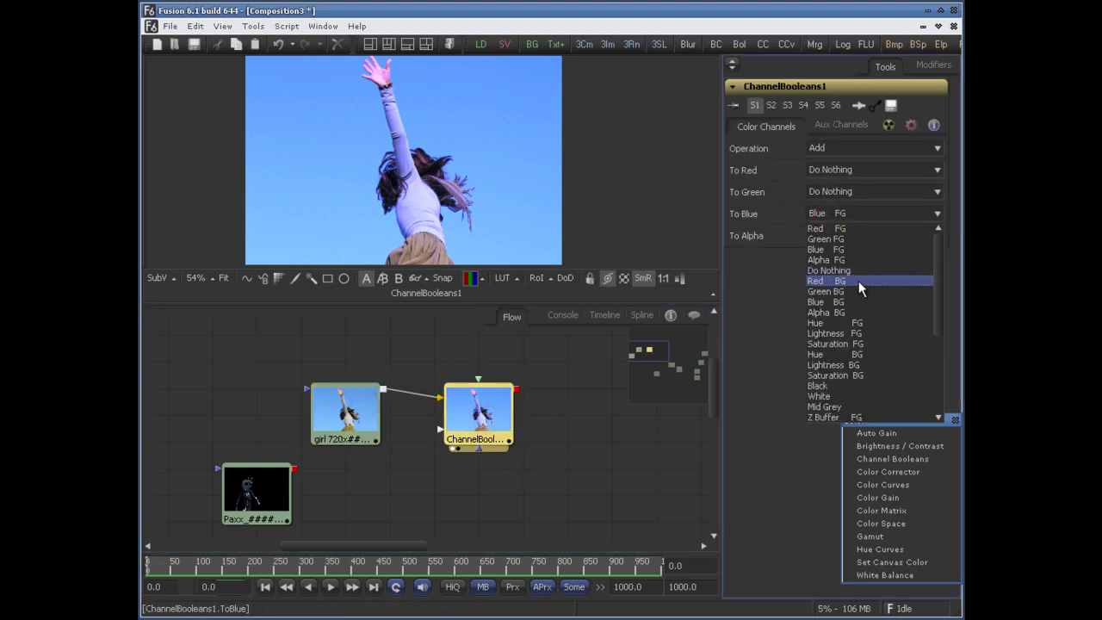
pyautogui.click(849, 291)
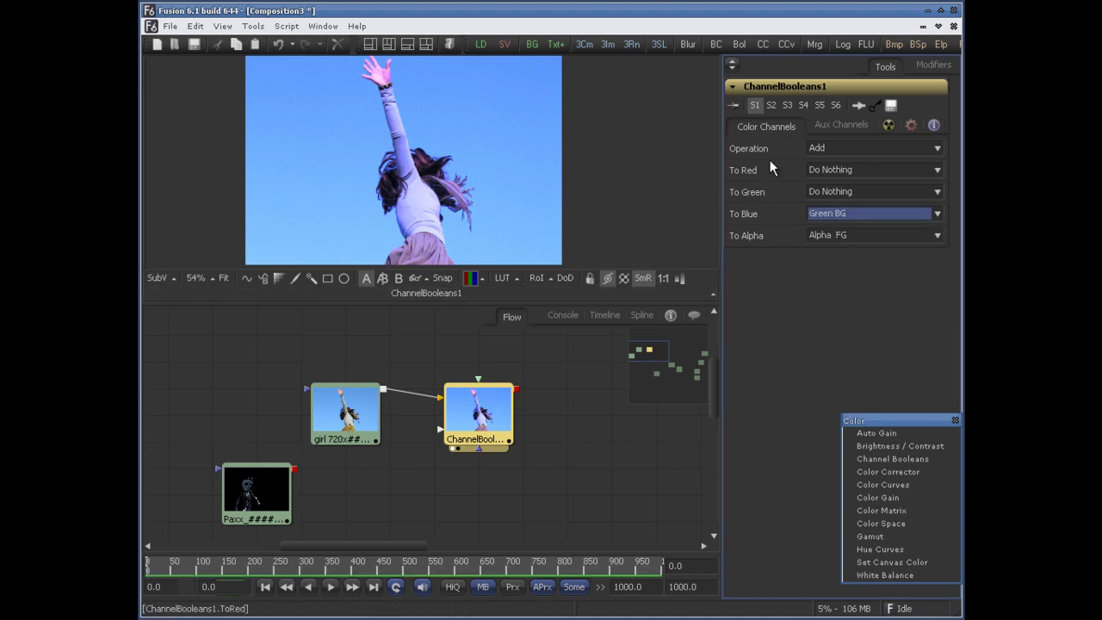
# Lower the girl loader slightly in the flow and set the Channel Booleans operation to Subtract.
pyautogui.moveTo(478, 376); pyautogui.dragTo(470, 367)
pyautogui.moveTo(361, 393); pyautogui.dragTo(362, 427)
pyautogui.click(470, 405)
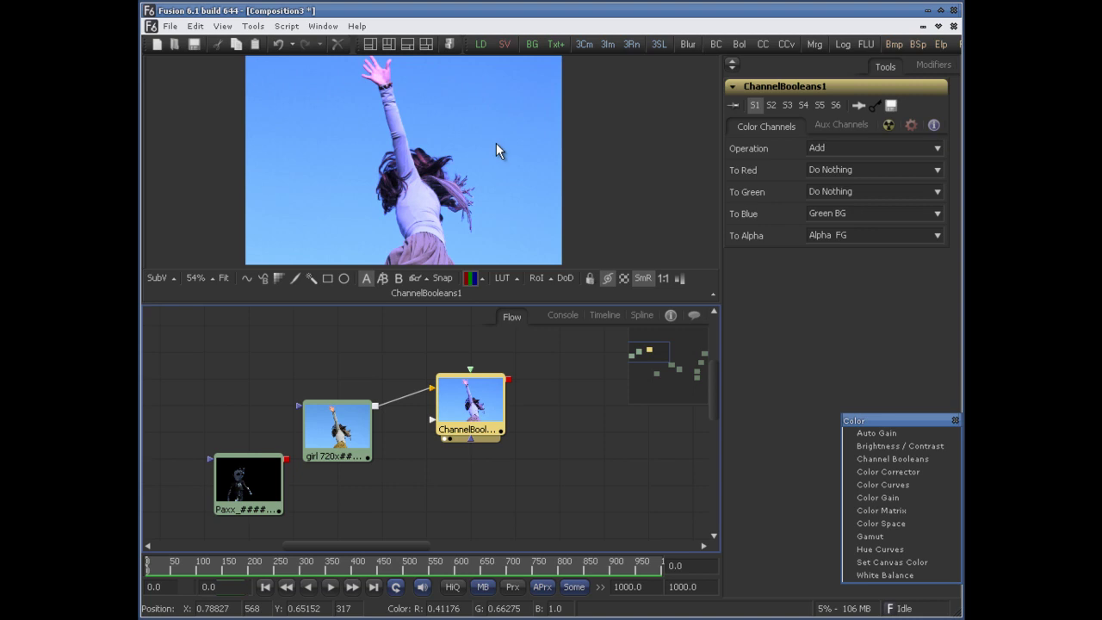
pyautogui.scroll(-2, 518, 363)
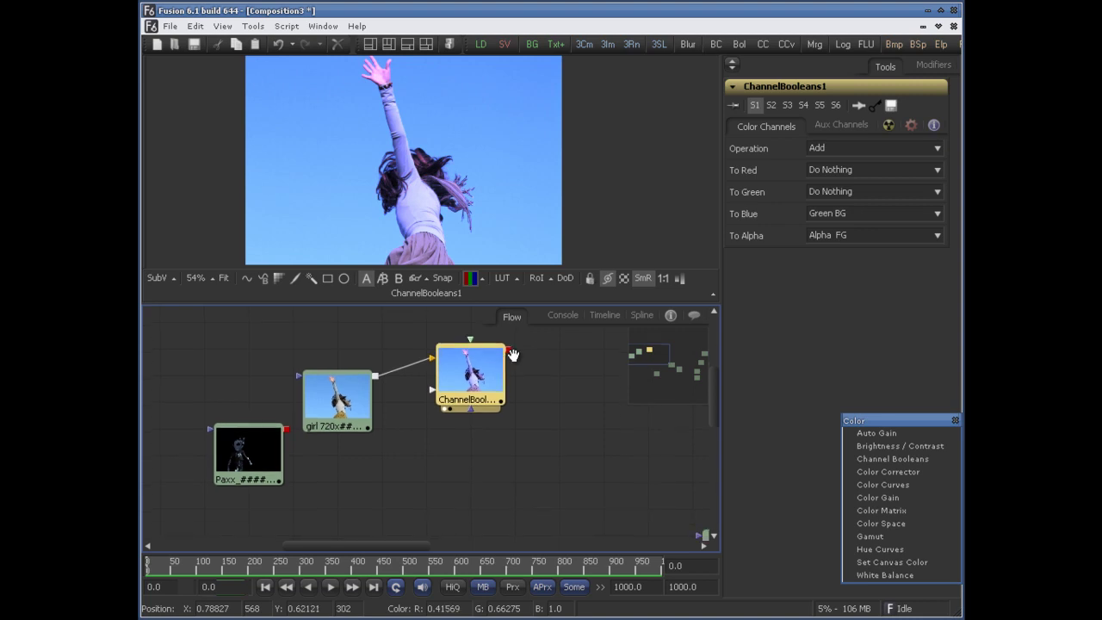
pyautogui.click(823, 148)
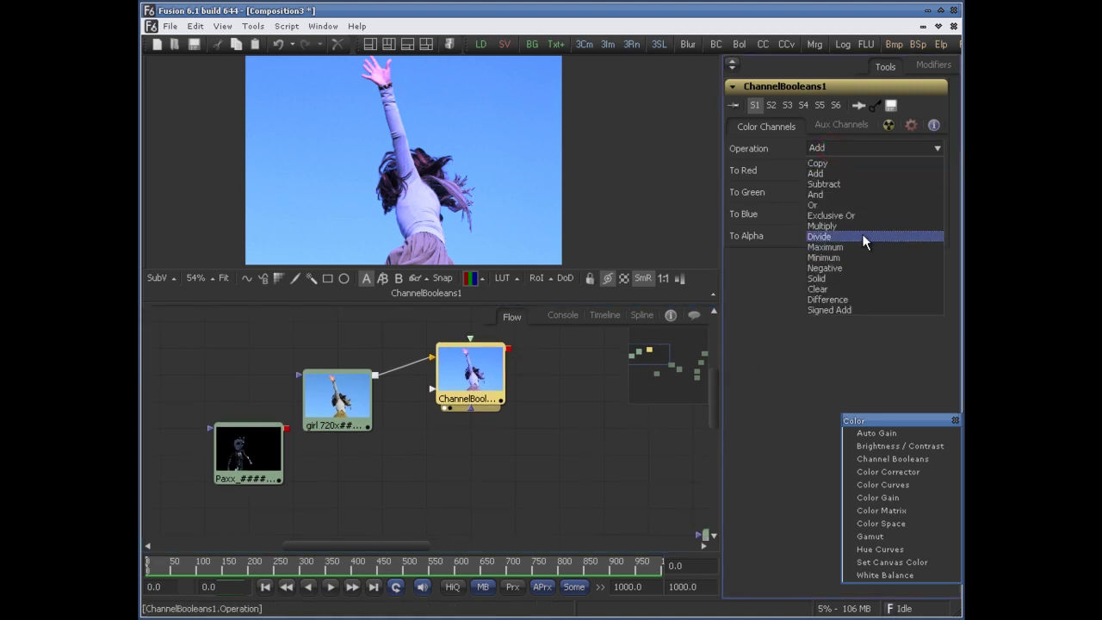
pyautogui.click(857, 185)
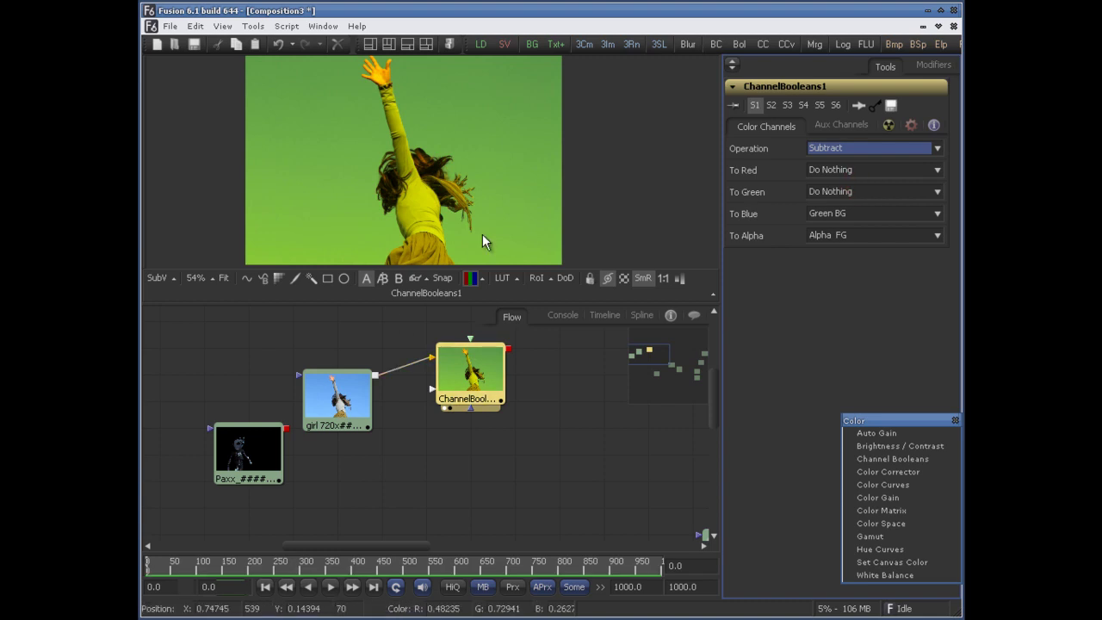
# Switch the Channel Booleans operation back to Add.
pyautogui.scroll(2, 470, 393)
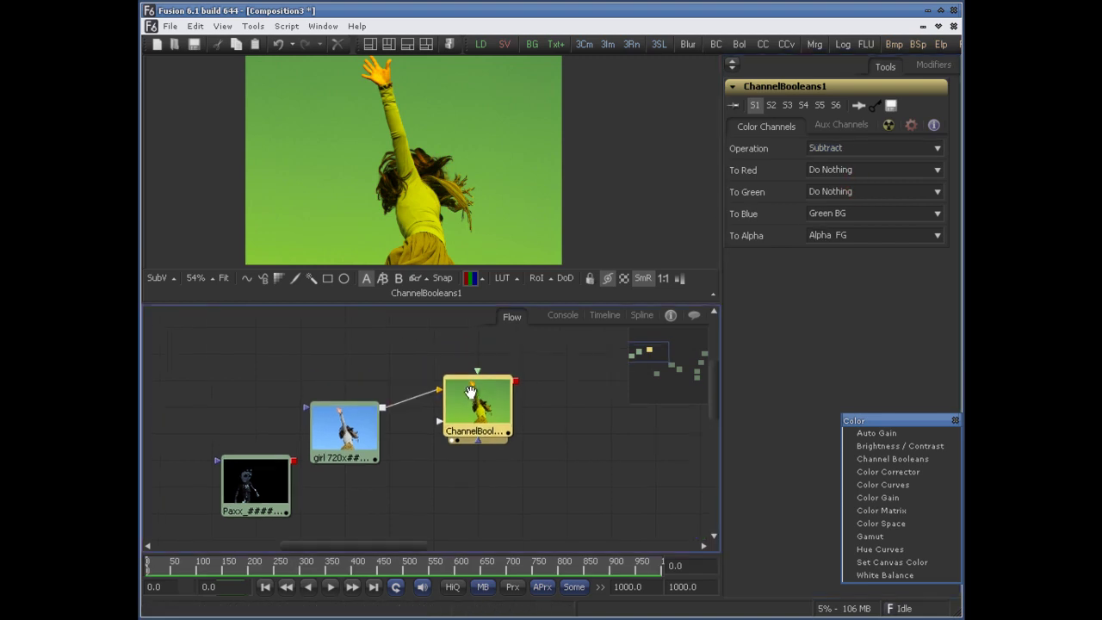
pyautogui.moveTo(474, 405); pyautogui.dragTo(484, 406)
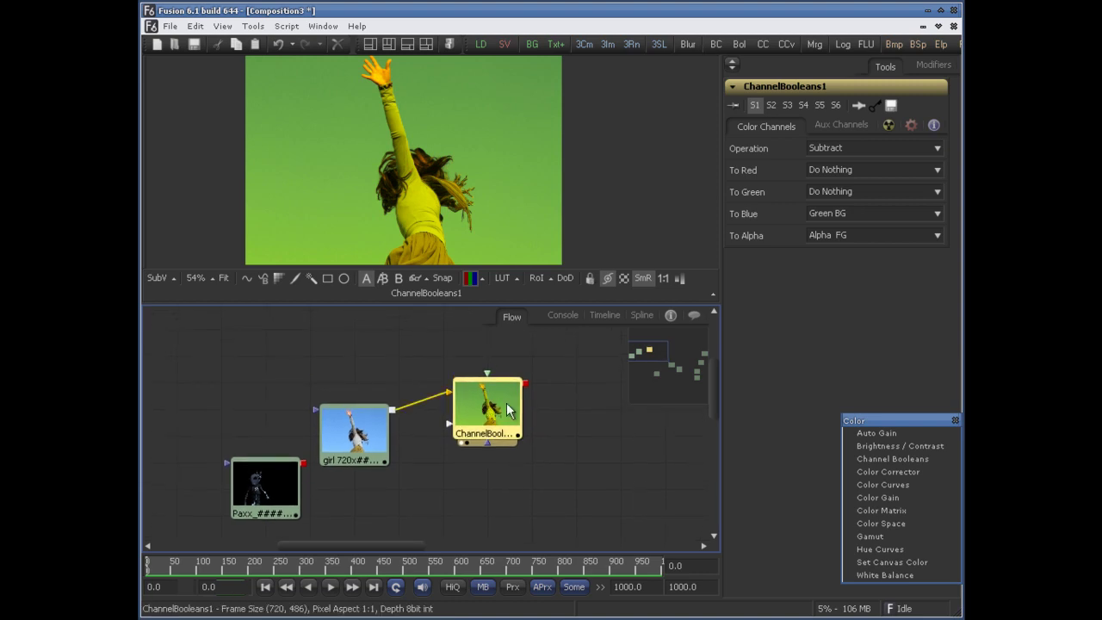
pyautogui.click(827, 148)
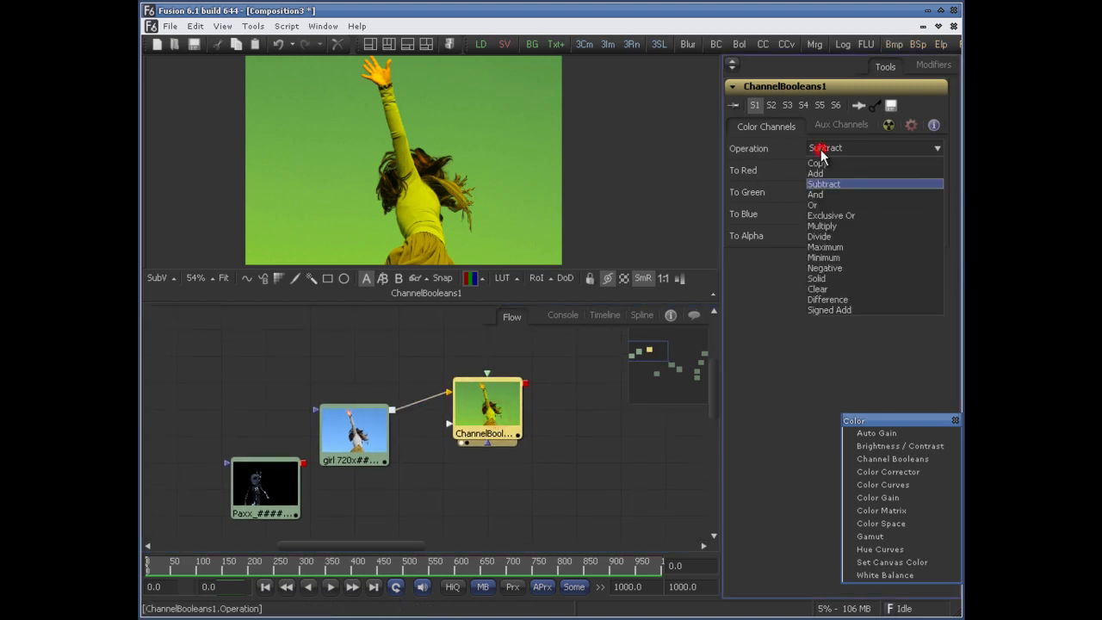
pyautogui.click(840, 172)
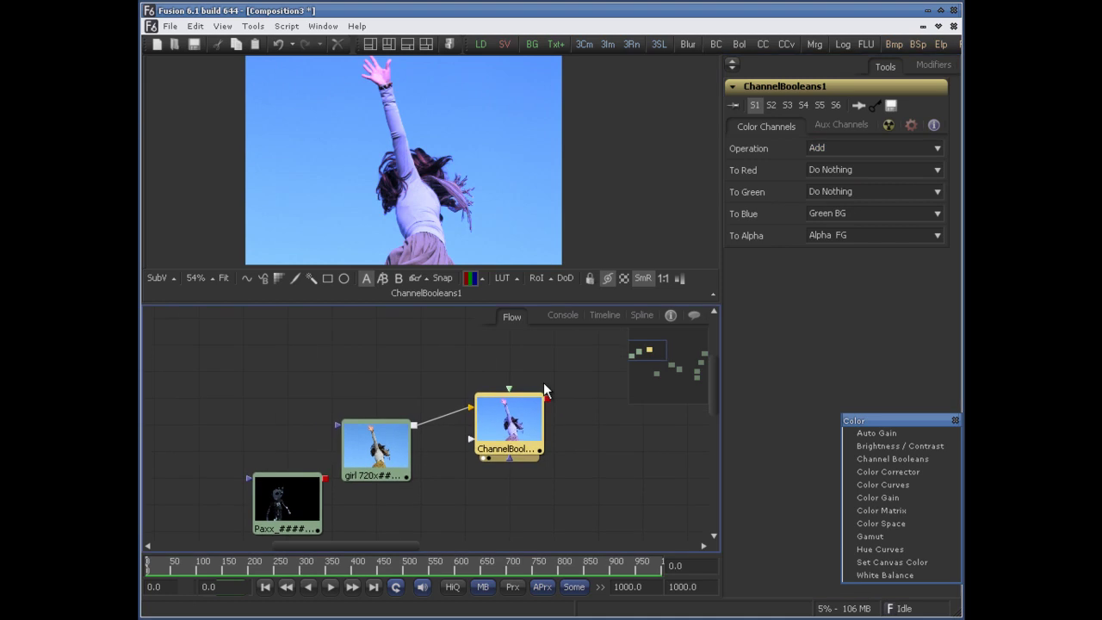
# Move the Paxx loader above the girl loader and connect it to the Channel Booleans foreground input.
pyautogui.moveTo(290, 502); pyautogui.dragTo(513, 422)
pyautogui.click(550, 443)
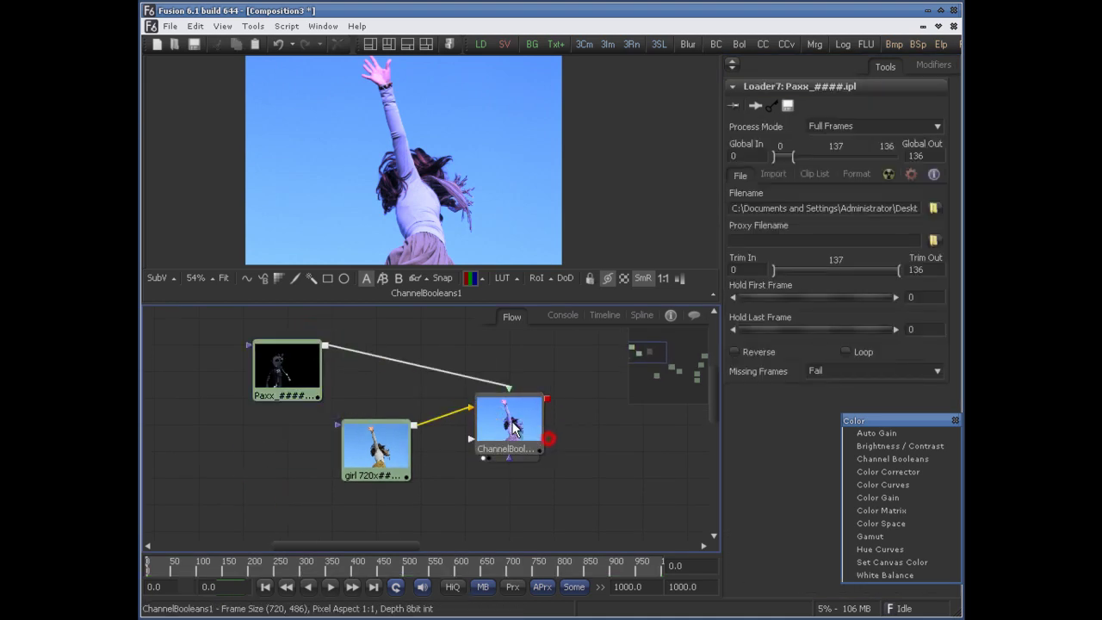
pyautogui.click(509, 443)
pyautogui.click(381, 448)
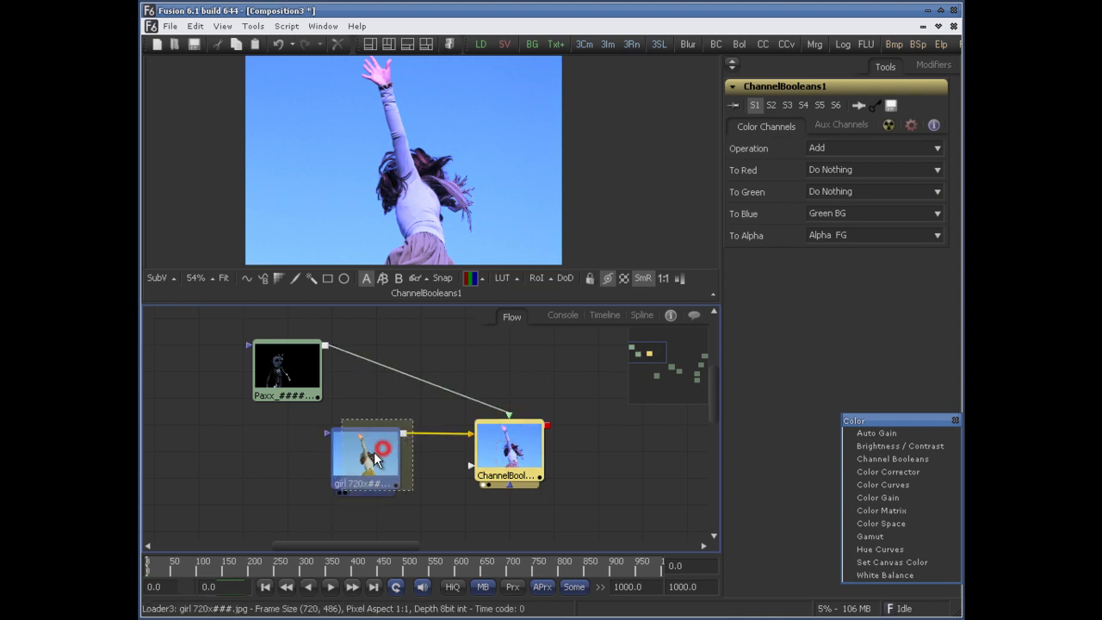
pyautogui.click(501, 456)
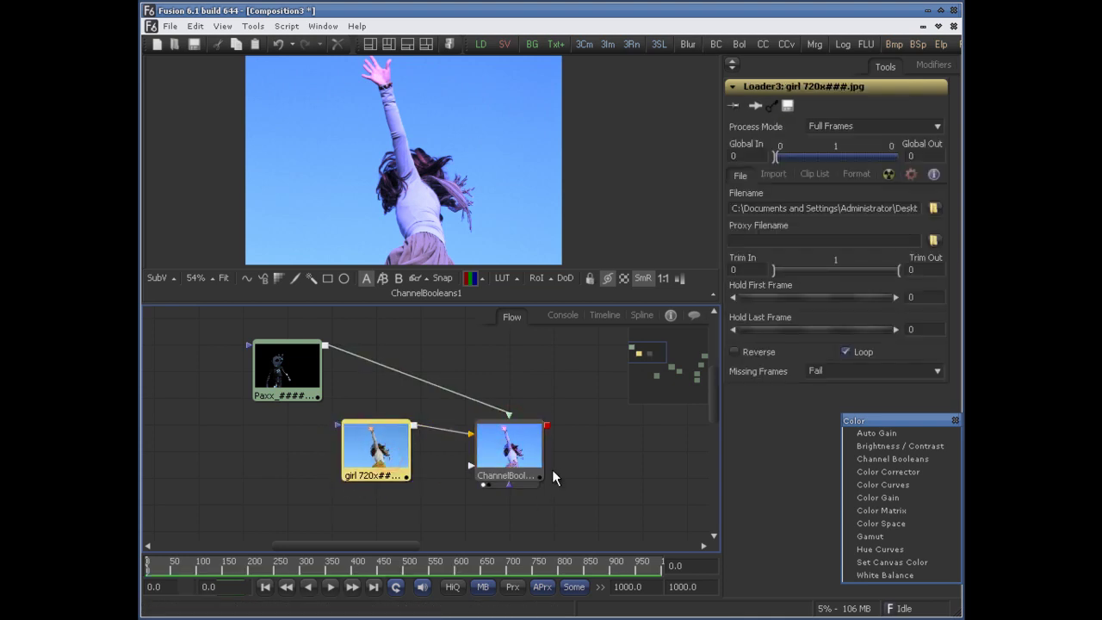
pyautogui.click(515, 452)
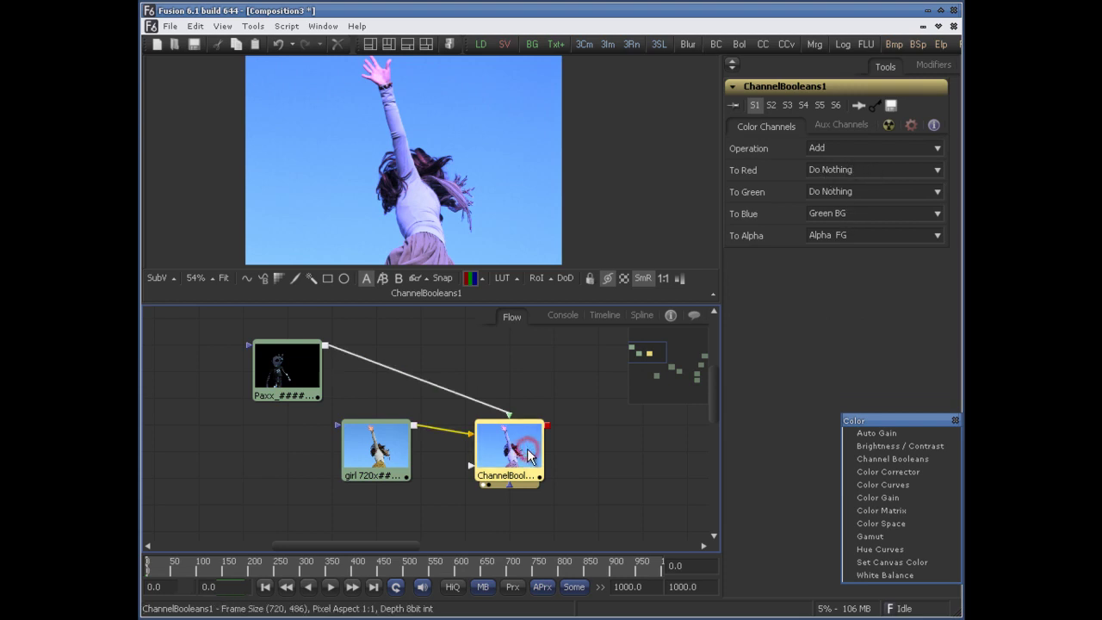
# Delete the existing Channel Booleans tool and add a fresh one beside the two loaders.
pyautogui.press('Delete')
pyautogui.click(527, 400)
pyautogui.click(866, 457)
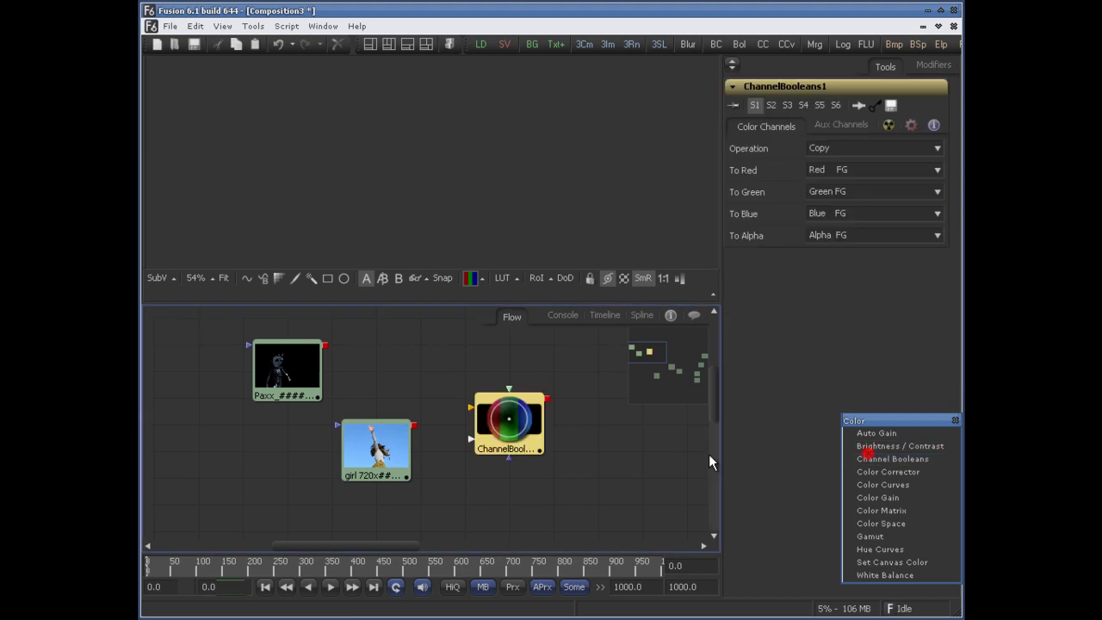
# Connect the girl loader as background and the Paxx loader as foreground of the new Channel Booleans, and display its output in the viewer.
pyautogui.moveTo(414, 425); pyautogui.dragTo(524, 448)
pyautogui.moveTo(326, 345); pyautogui.dragTo(522, 449)
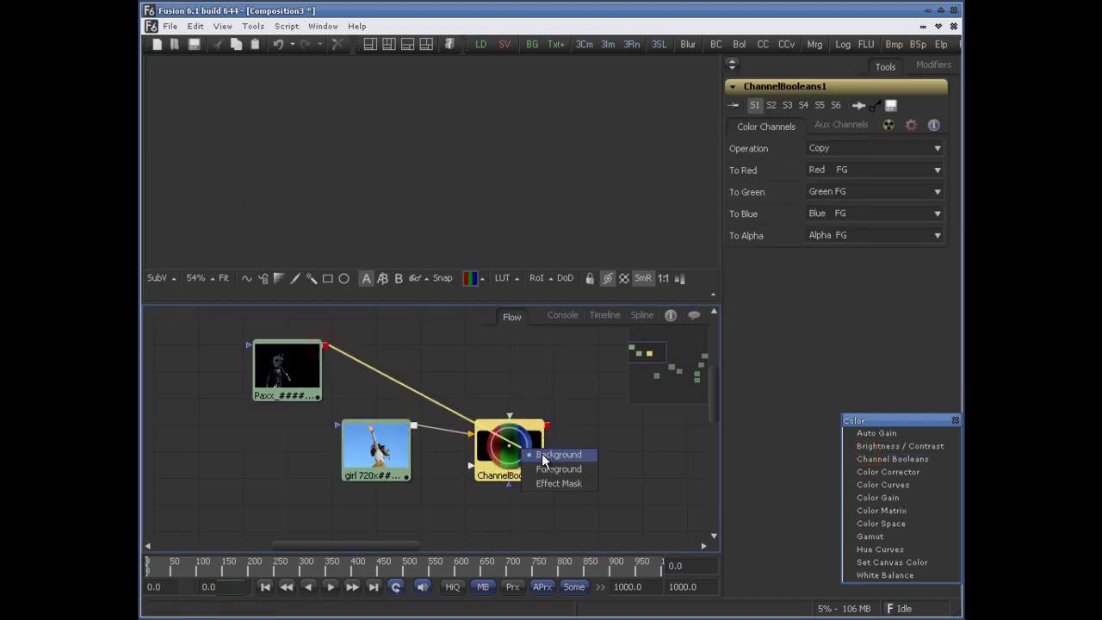
pyautogui.click(553, 469)
pyautogui.press('1')
# Try the Add and Subtract operations on the combined Paxx and girl images.
pyautogui.click(516, 445)
pyautogui.click(854, 148)
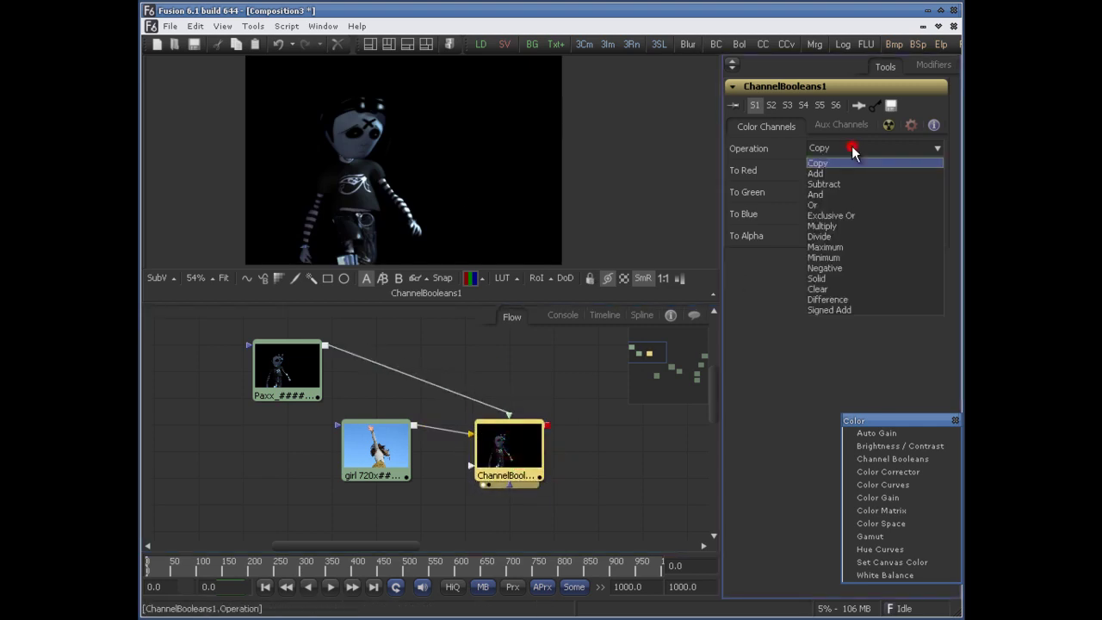
pyautogui.click(846, 173)
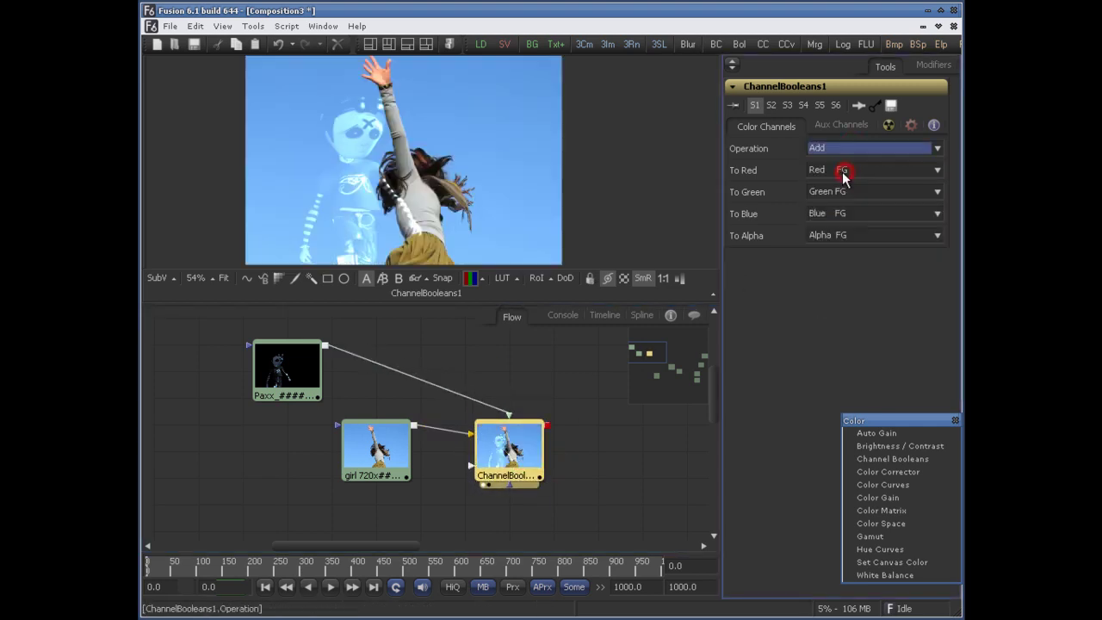
pyautogui.click(857, 148)
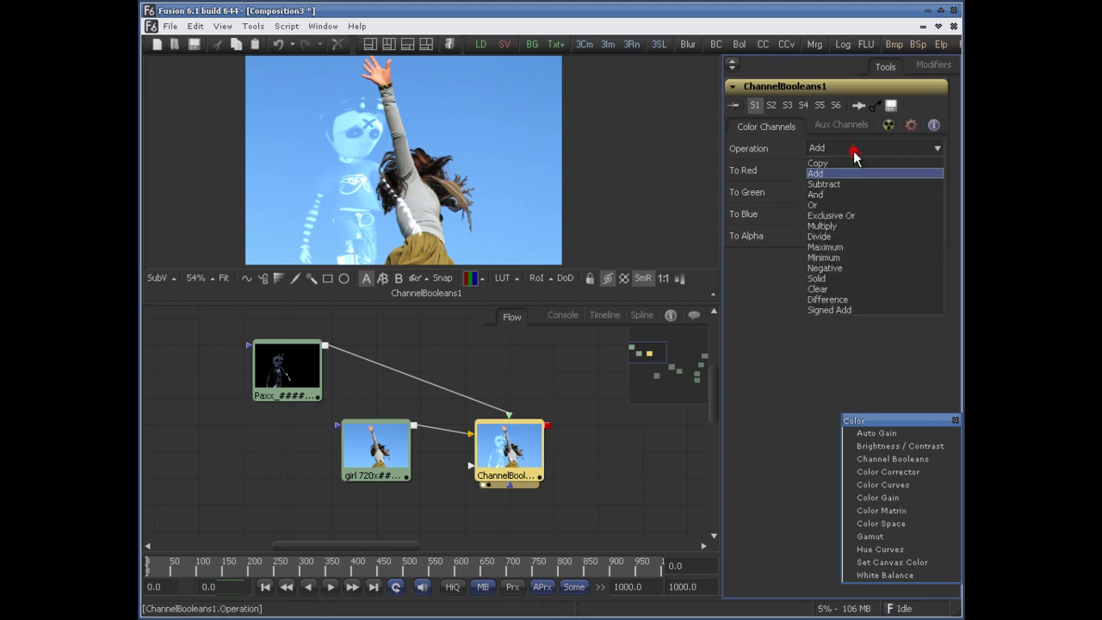
pyautogui.click(857, 185)
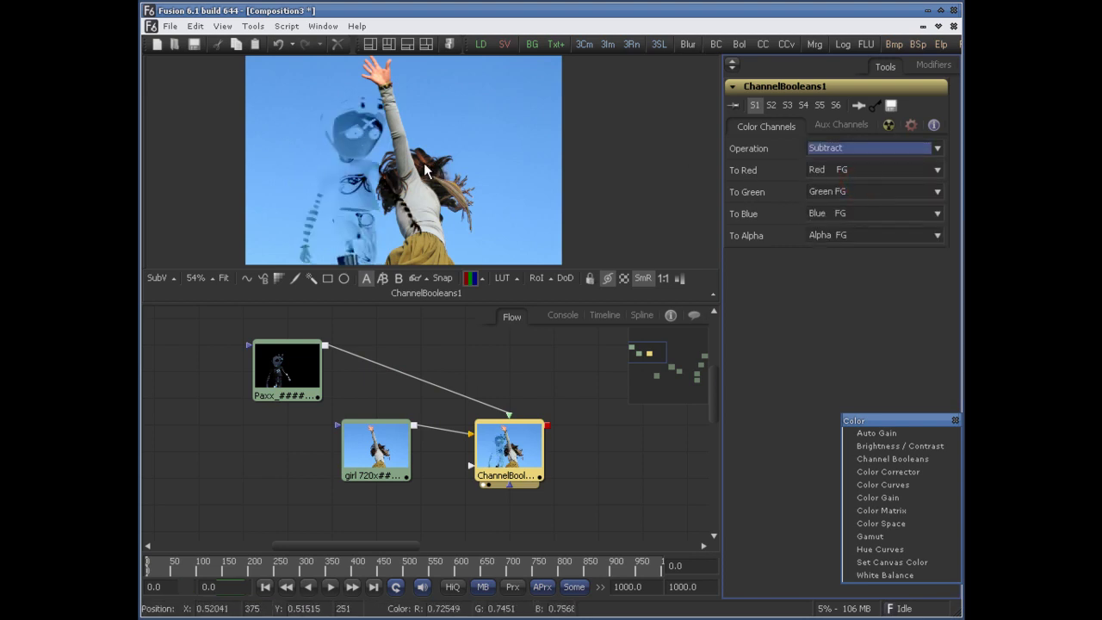
# Alternate the Channel Booleans operation between And and Or to compare them, ending on Or.
pyautogui.click(875, 148)
pyautogui.click(848, 196)
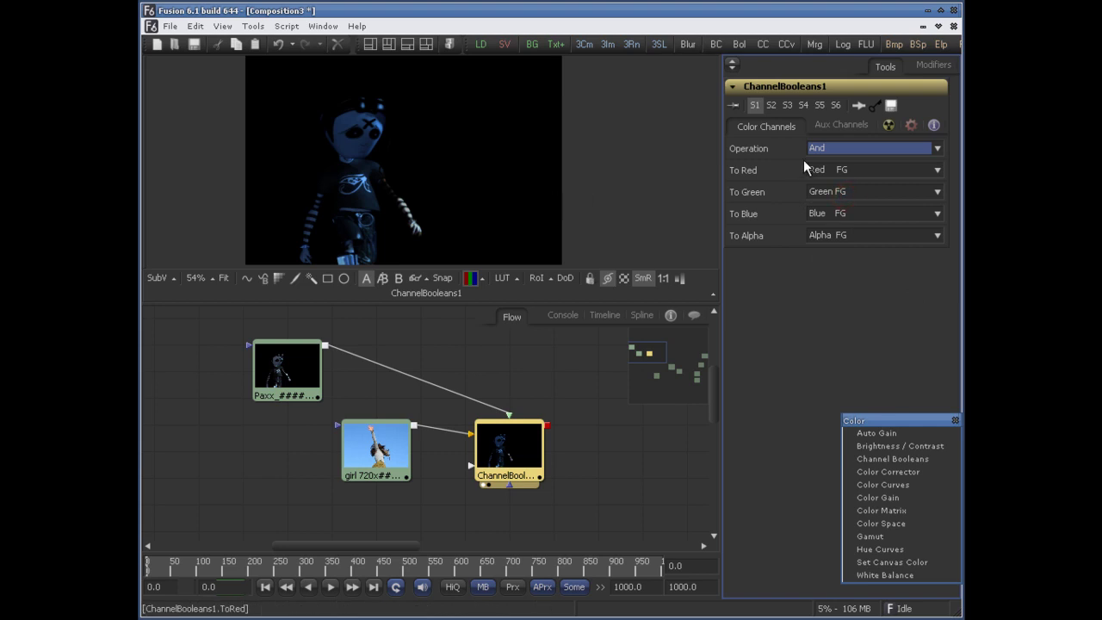
pyautogui.click(818, 147)
pyautogui.click(833, 207)
pyautogui.click(832, 148)
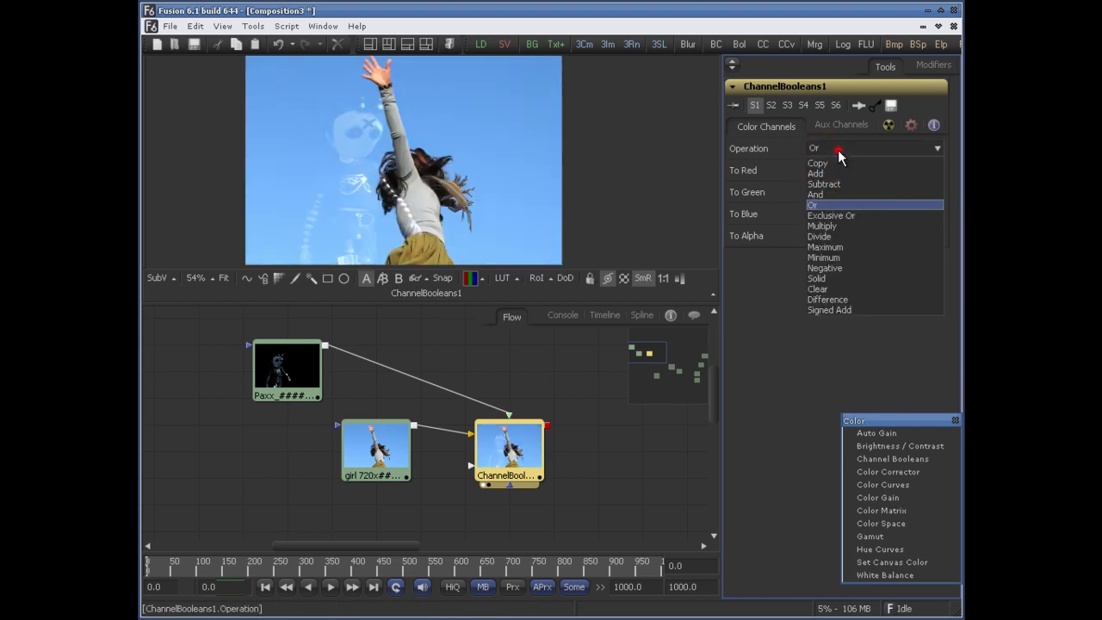
pyautogui.click(835, 195)
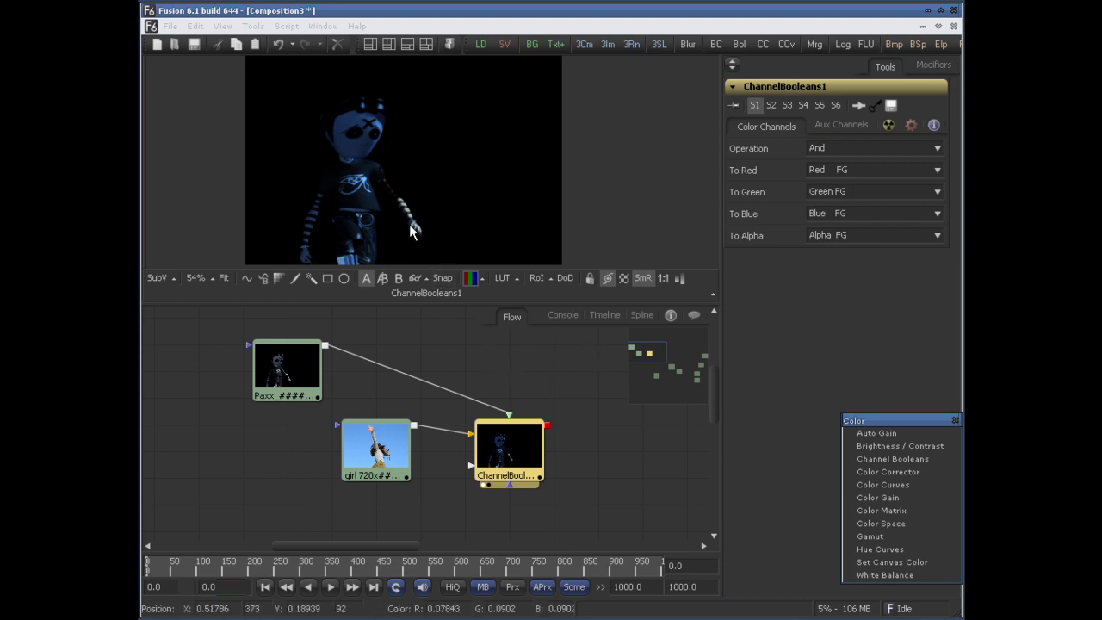
pyautogui.click(898, 148)
pyautogui.click(842, 209)
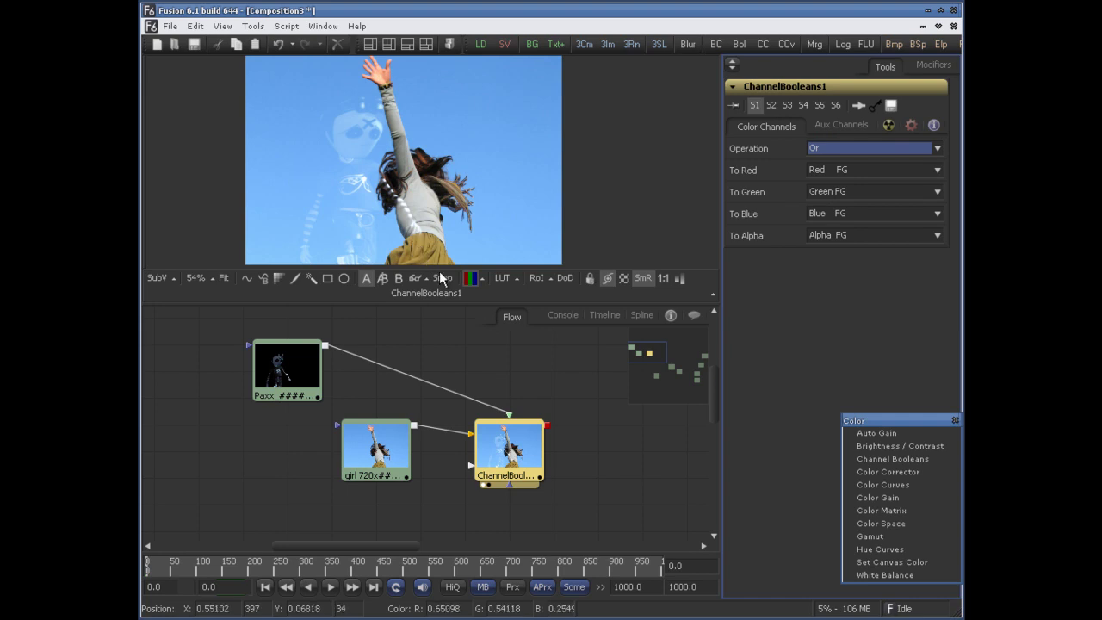
# Try the Exclusive Or and Multiply operations on the combined images.
pyautogui.moveTo(514, 444); pyautogui.dragTo(490, 448)
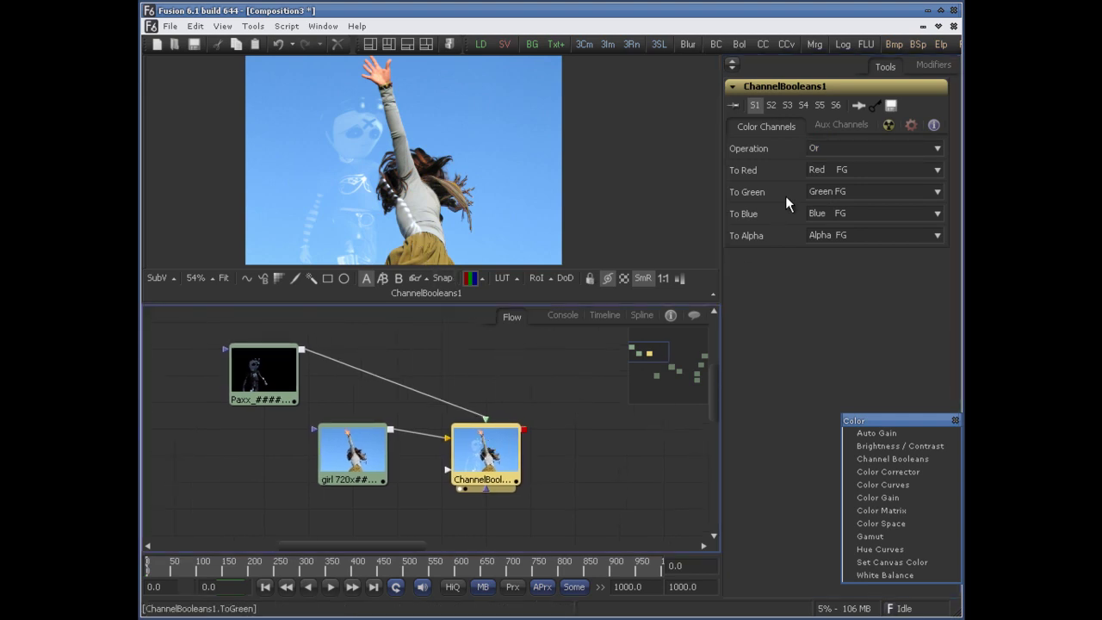
pyautogui.click(832, 148)
pyautogui.click(872, 218)
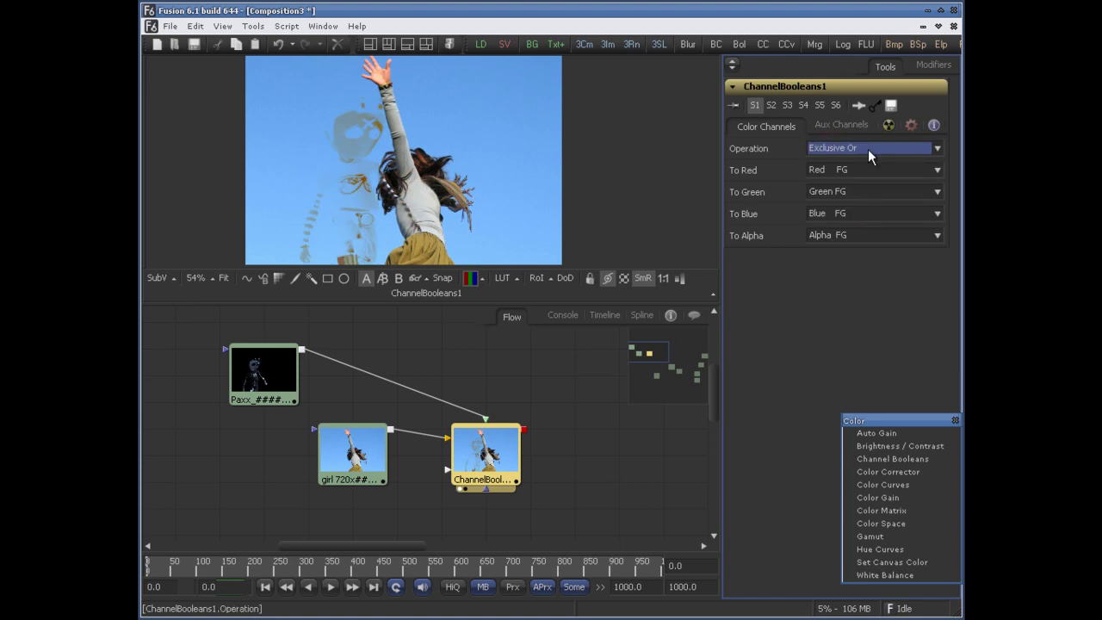
pyautogui.click(868, 148)
pyautogui.click(854, 228)
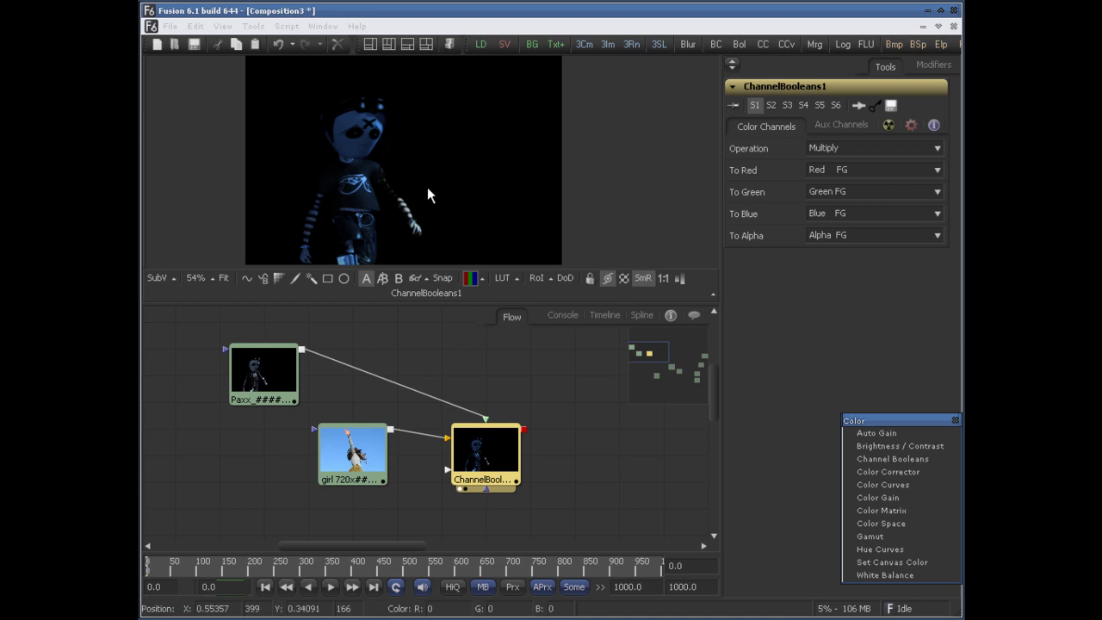
# Try the Divide and Solid operations on the combined Paxx and girl images.
pyautogui.click(847, 148)
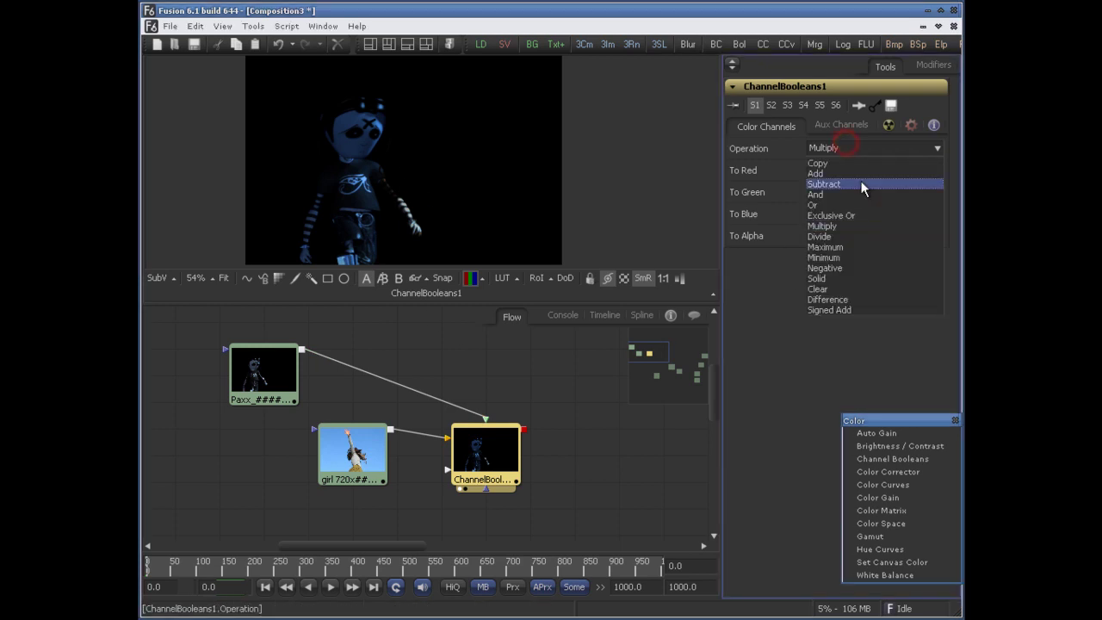
pyautogui.click(863, 236)
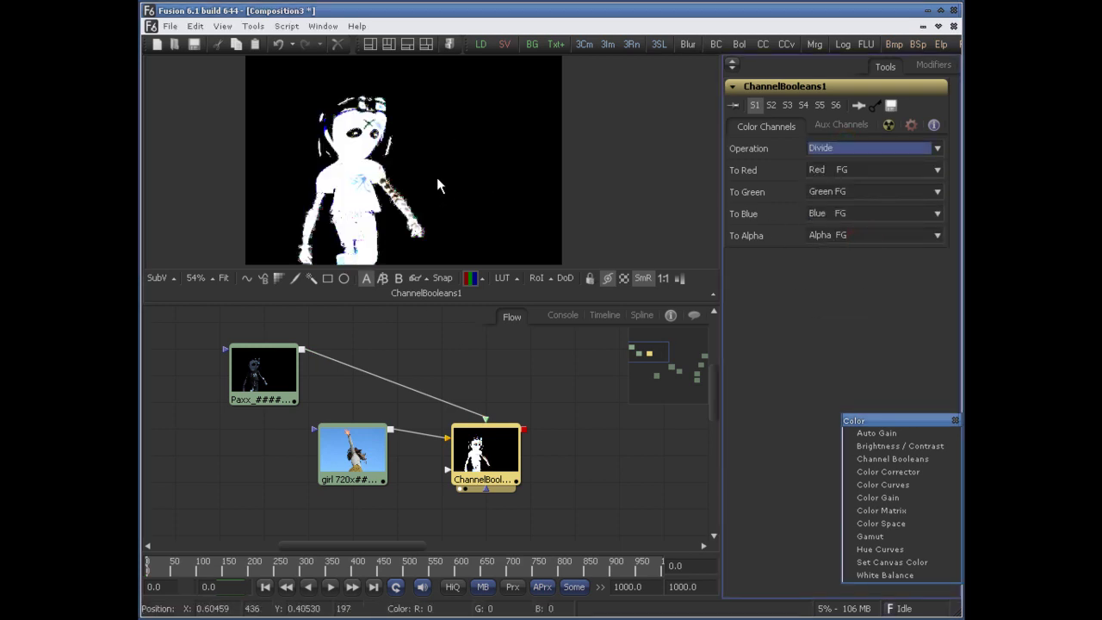
pyautogui.click(868, 147)
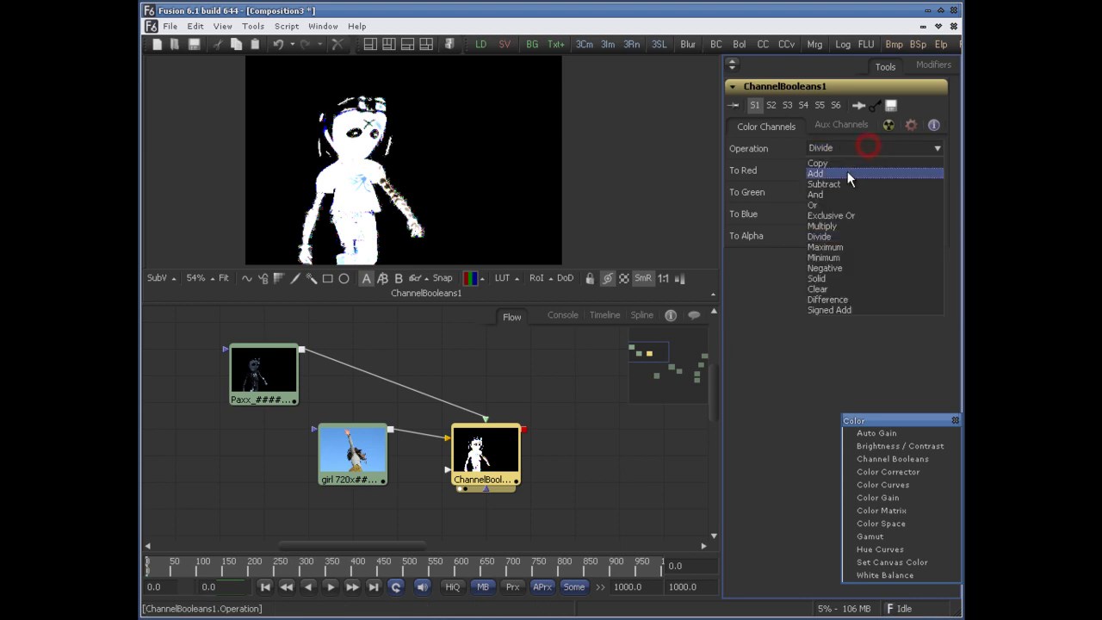
pyautogui.click(842, 278)
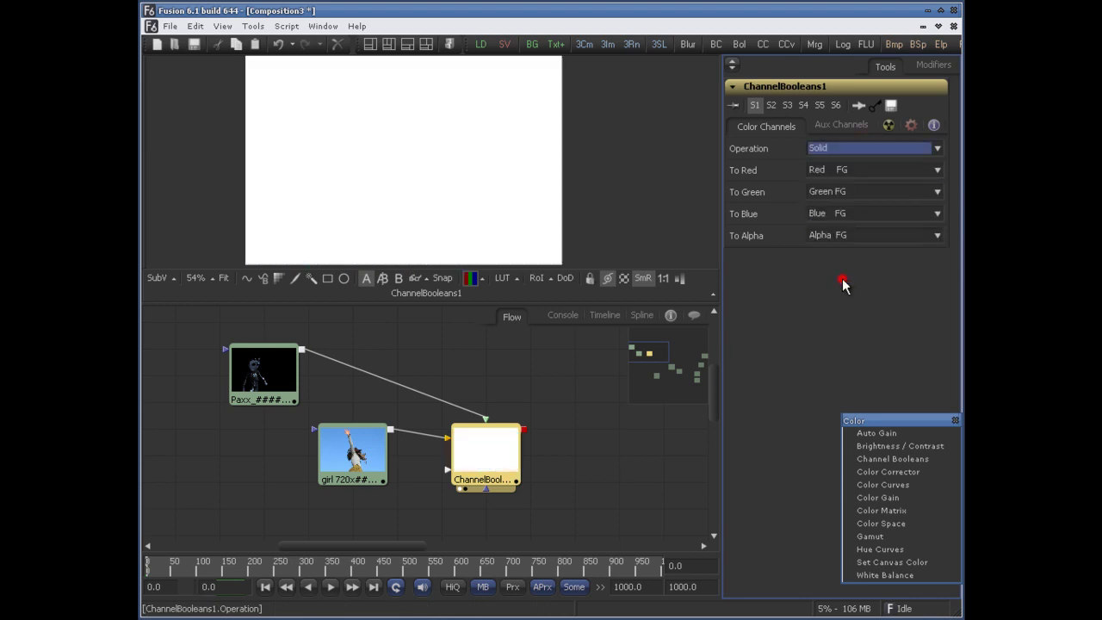
# Detach both loaders from the Channel Booleans, move the node up beside the Paxx loader and connect Paxx alone as its background.
pyautogui.click(446, 438)
pyautogui.click(436, 456)
pyautogui.moveTo(488, 447); pyautogui.dragTo(490, 379)
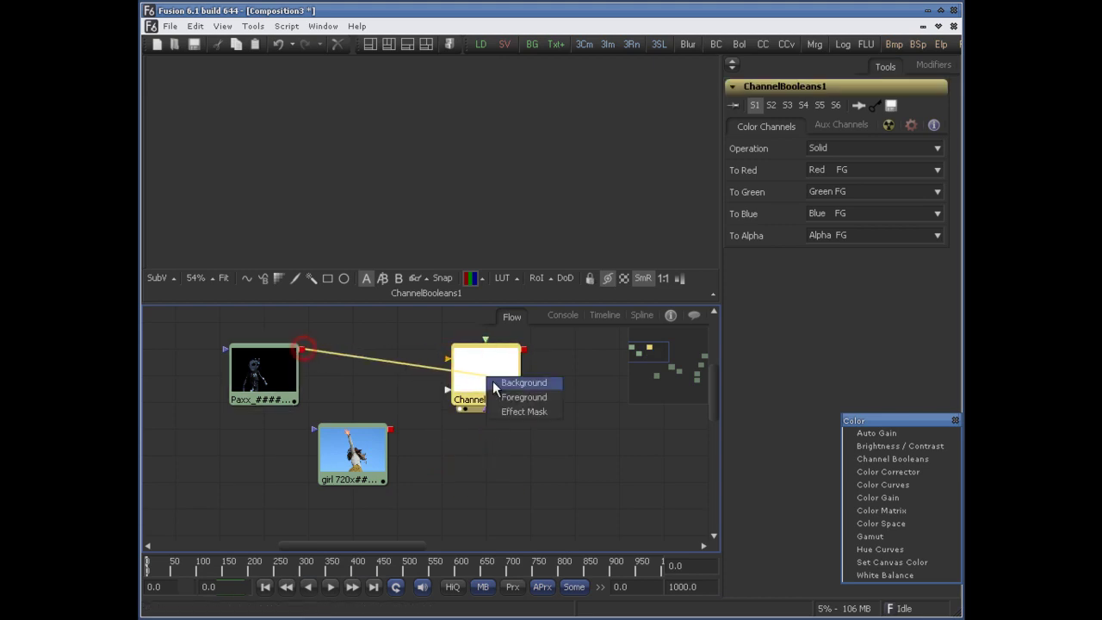
pyautogui.click(525, 387)
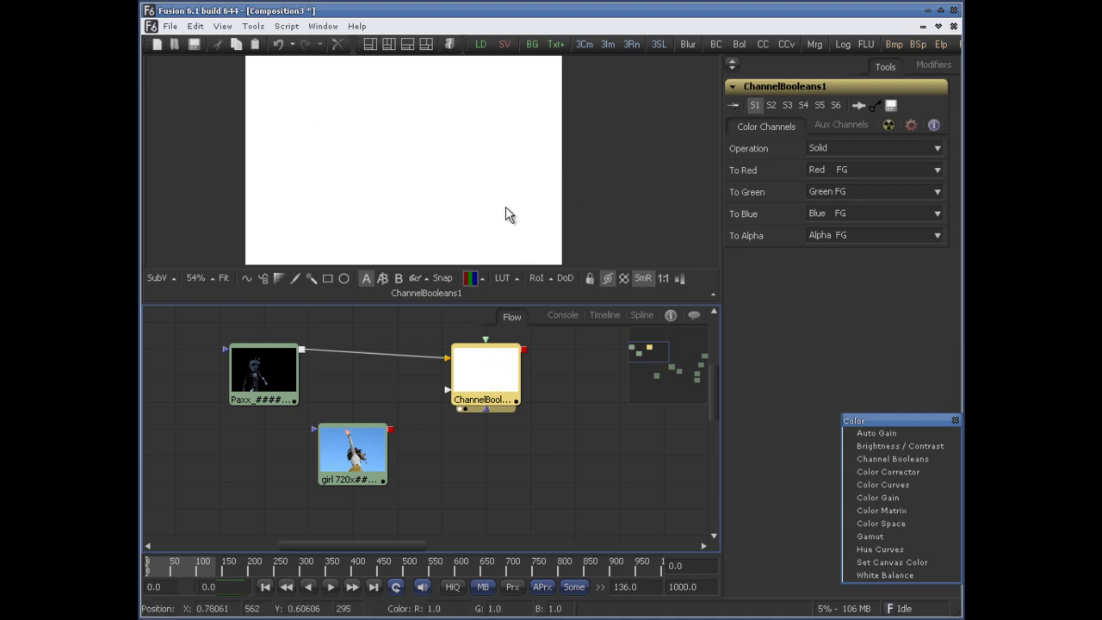
# Try the Clear operation on the Paxx image and check its transparency with the viewer's checker underlay.
pyautogui.click(469, 279)
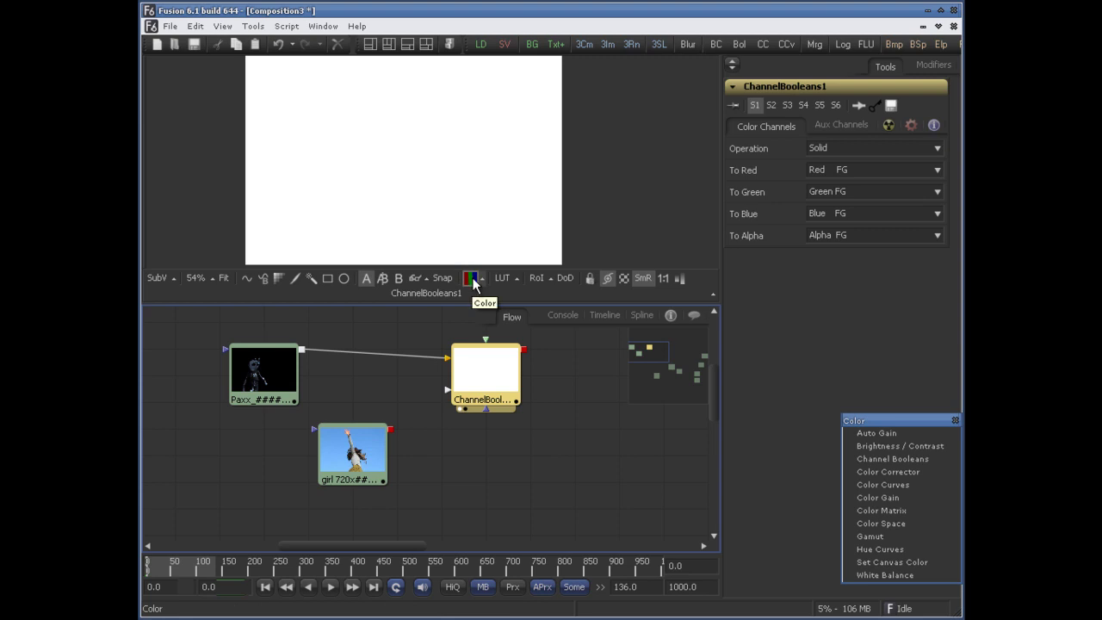
pyautogui.click(906, 148)
pyautogui.click(845, 289)
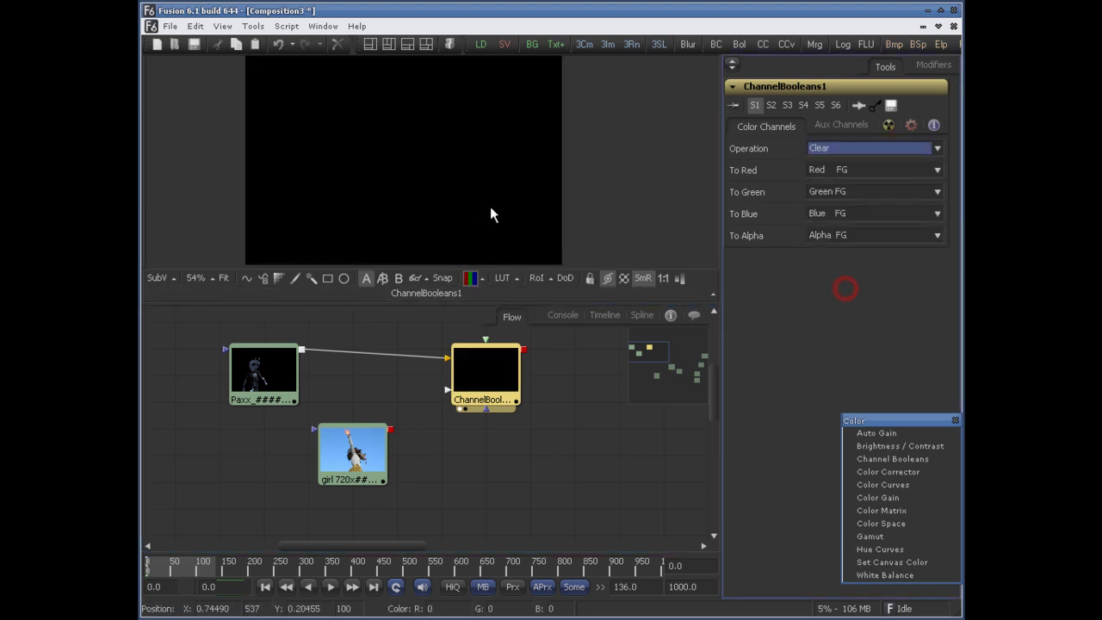
pyautogui.click(619, 277)
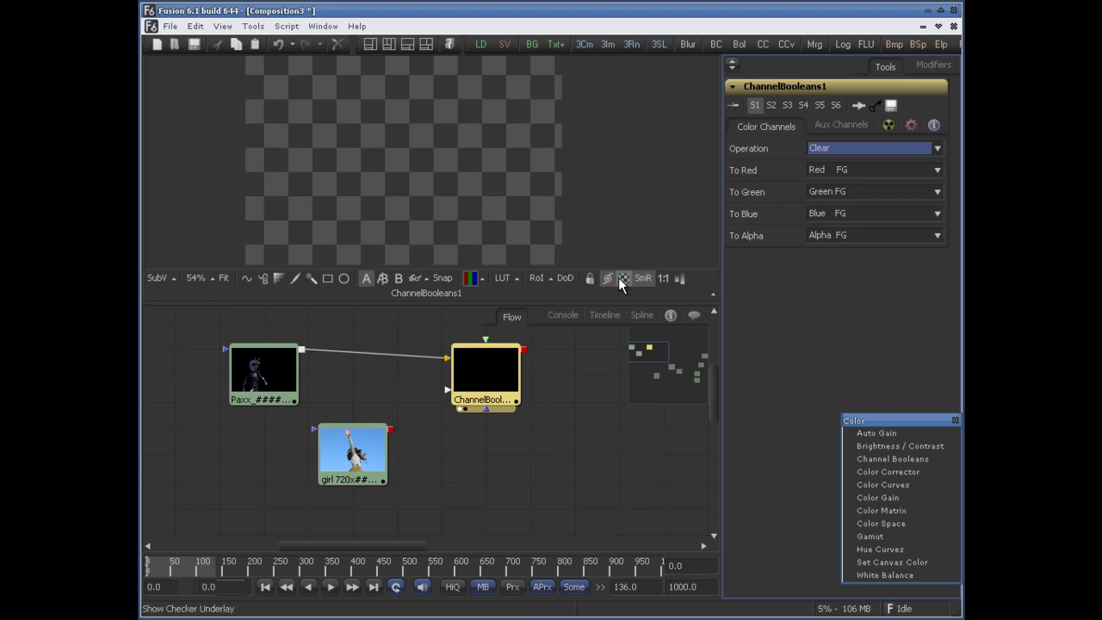
pyautogui.click(620, 277)
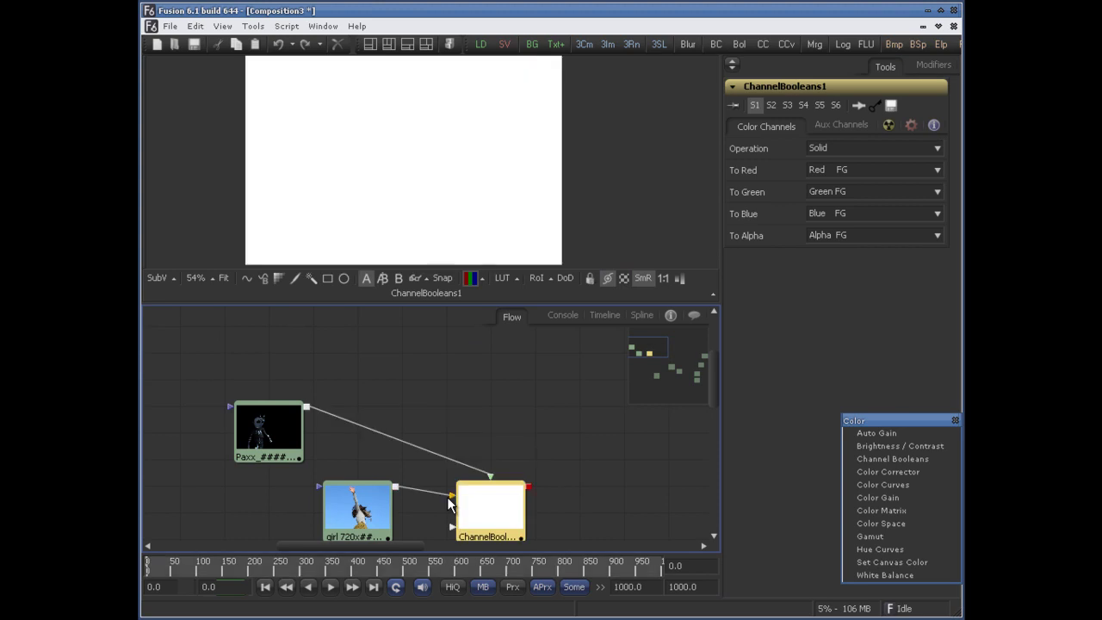
# Rearrange the flow with the girl loader directly above the Channel Booleans and the Paxx loader to its left.
pyautogui.moveTo(490, 515); pyautogui.dragTo(490, 490)
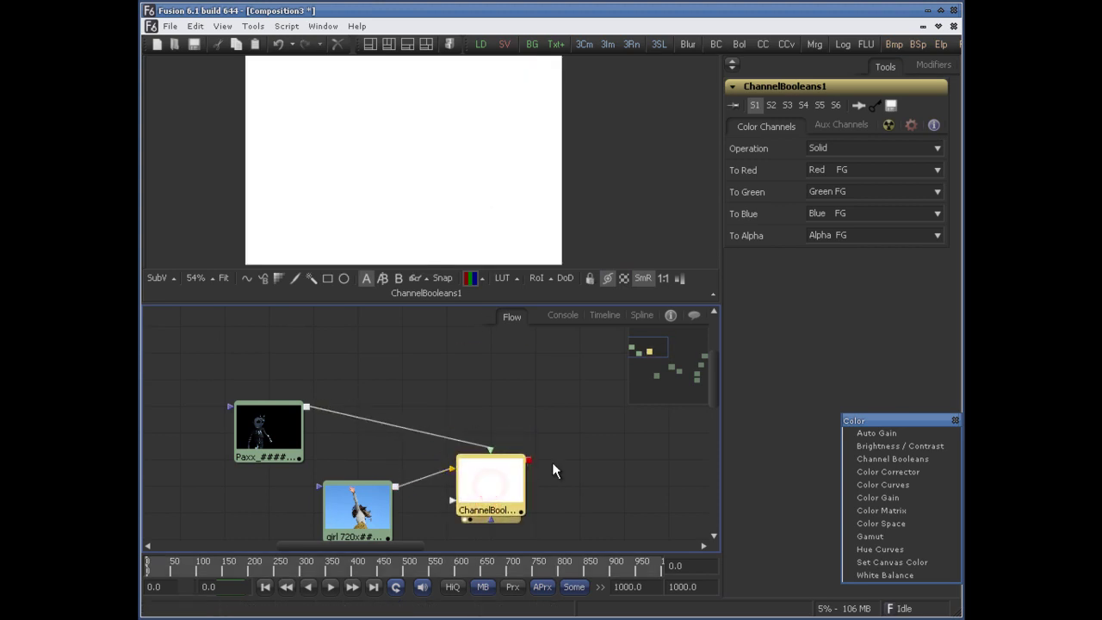
pyautogui.moveTo(366, 501); pyautogui.dragTo(500, 348)
pyautogui.moveTo(259, 447); pyautogui.dragTo(303, 479)
pyautogui.moveTo(486, 480); pyautogui.dragTo(482, 456)
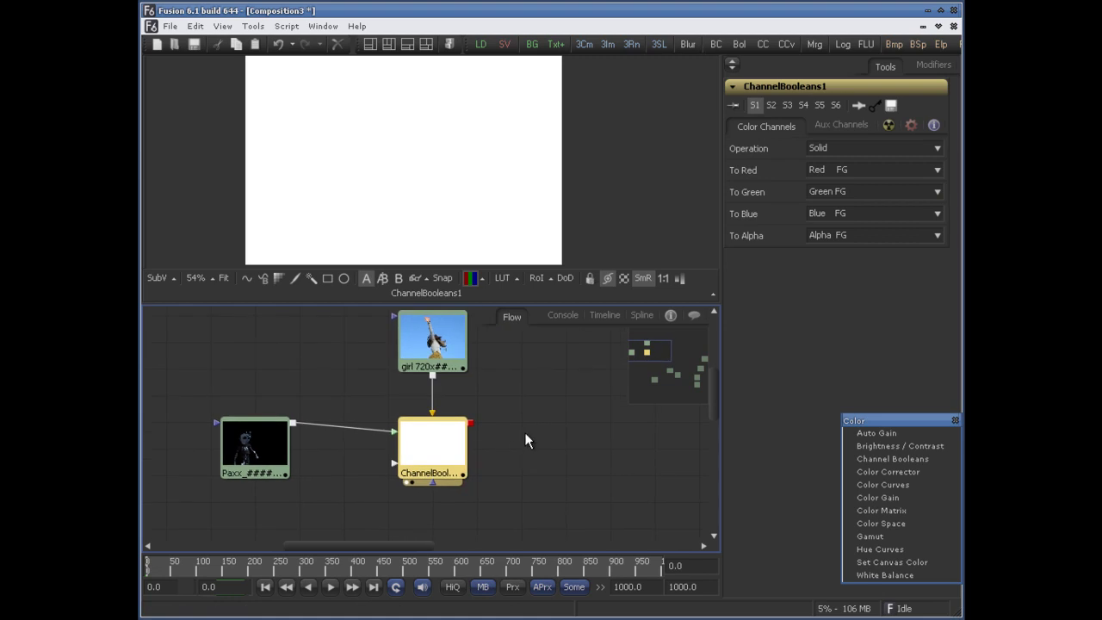
# Try the Maximum and Minimum operations on the combined Paxx and girl images.
pyautogui.click(847, 148)
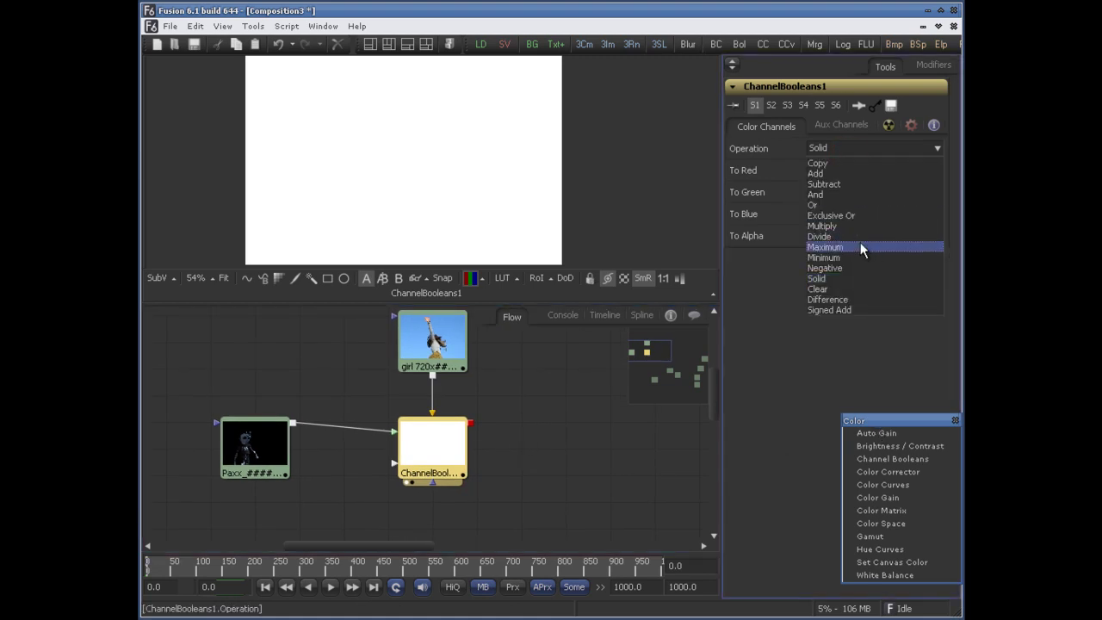
pyautogui.click(861, 247)
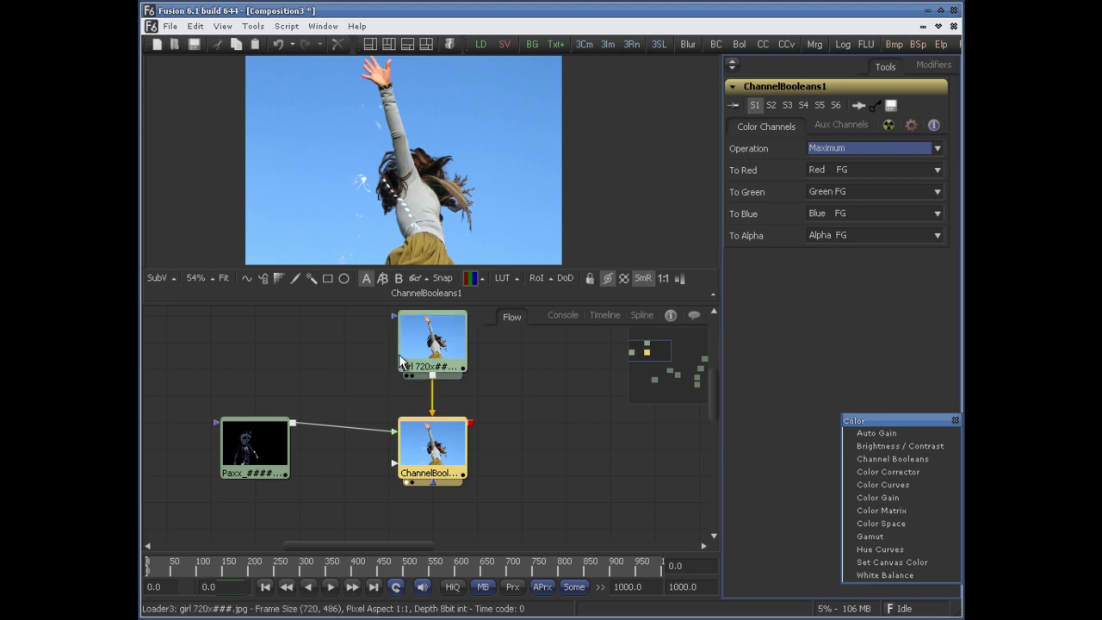
pyautogui.click(831, 149)
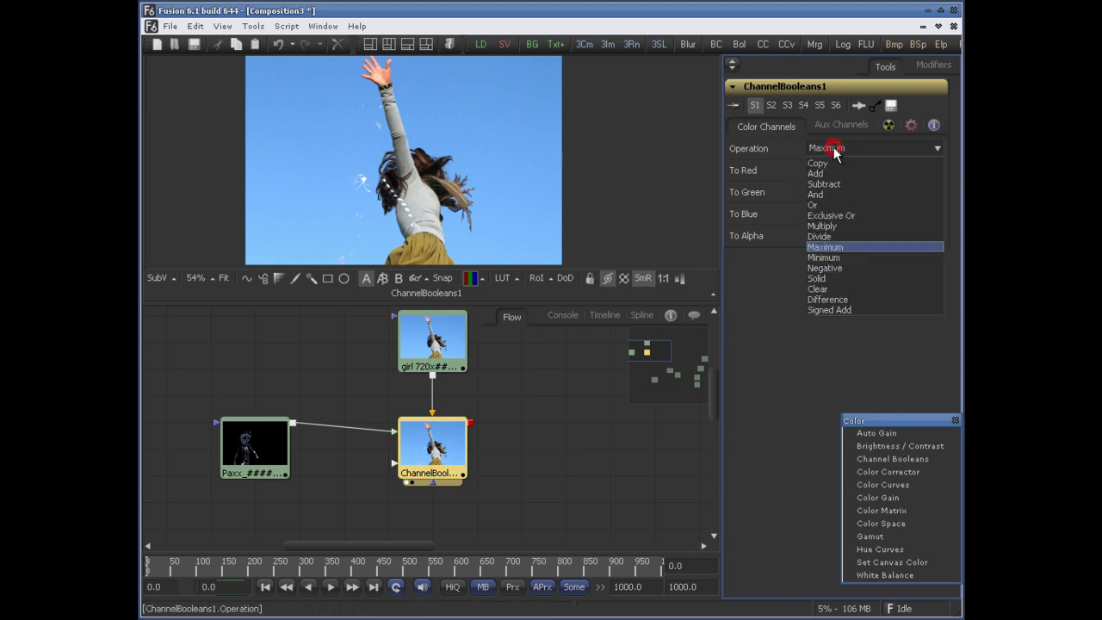
pyautogui.click(844, 258)
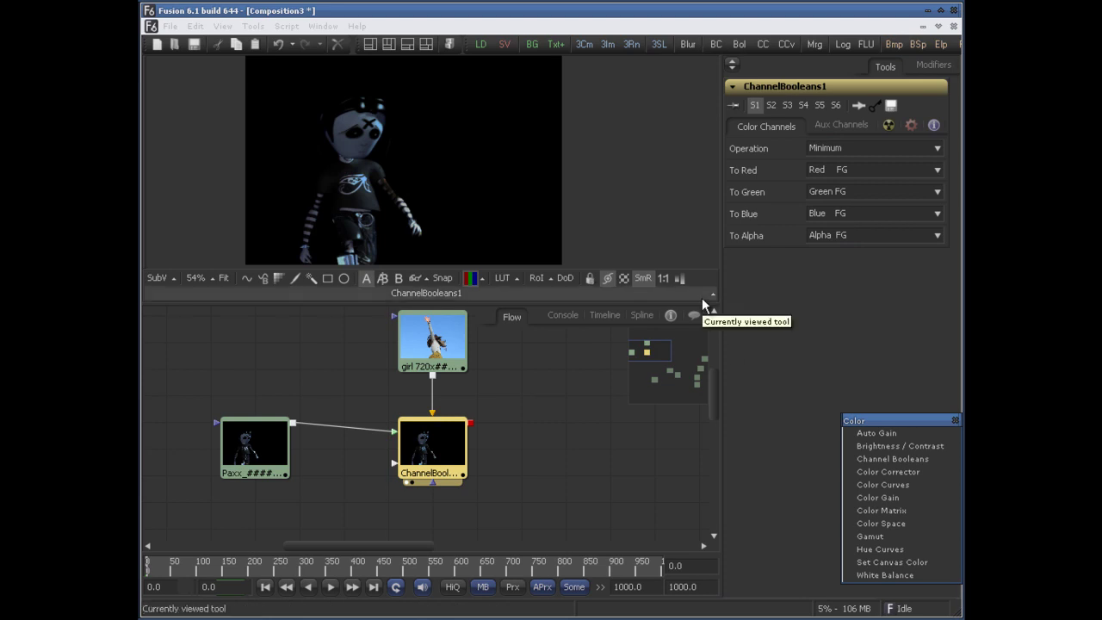
pyautogui.click(452, 442)
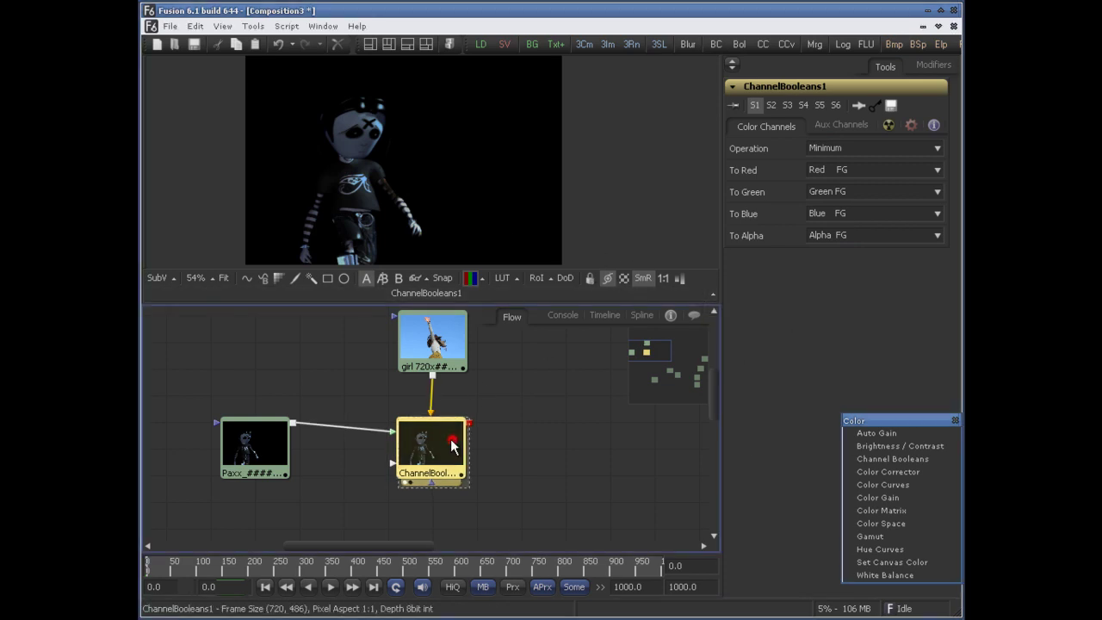
# Try the Difference operation on the combined images and spread the connected nodes apart in the flow.
pyautogui.click(846, 148)
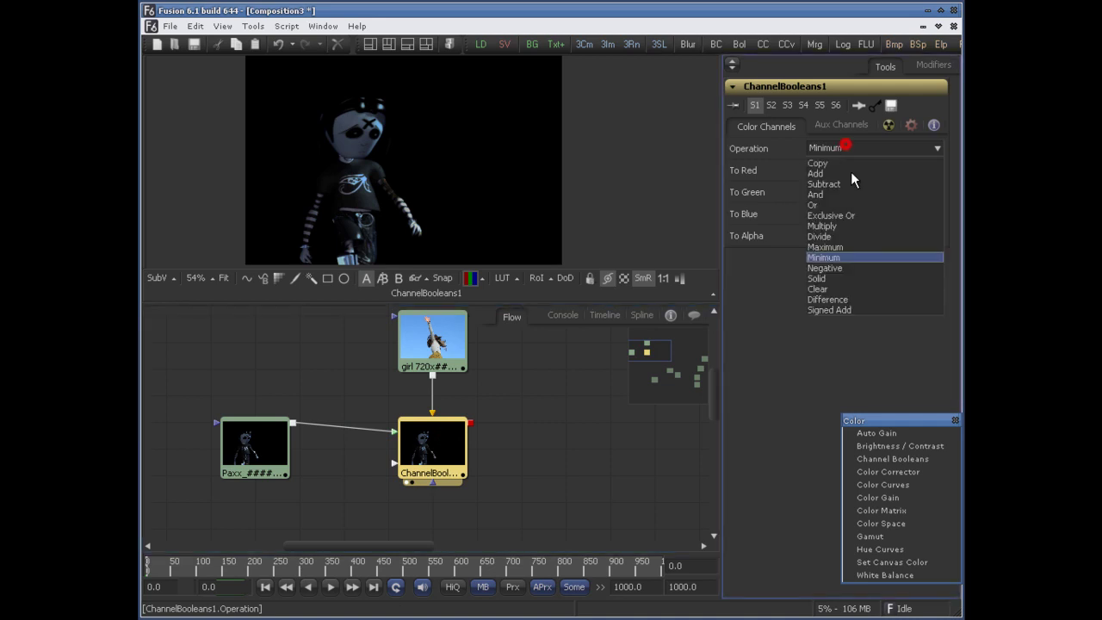
pyautogui.click(853, 300)
pyautogui.moveTo(506, 439); pyautogui.dragTo(536, 446)
pyautogui.moveTo(328, 397); pyautogui.dragTo(259, 426)
pyautogui.click(402, 379)
pyautogui.moveTo(230, 491); pyautogui.dragTo(273, 495)
pyautogui.moveTo(426, 461); pyautogui.dragTo(380, 471)
pyautogui.moveTo(355, 387); pyautogui.dragTo(360, 364)
pyautogui.click(344, 497)
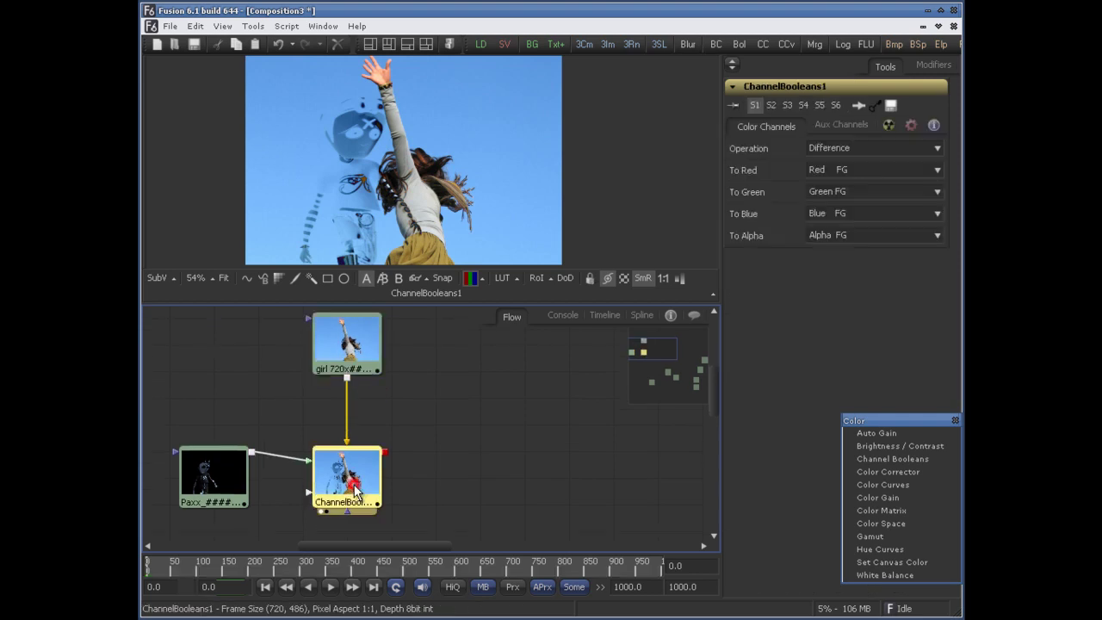
pyautogui.moveTo(441, 382); pyautogui.dragTo(433, 437)
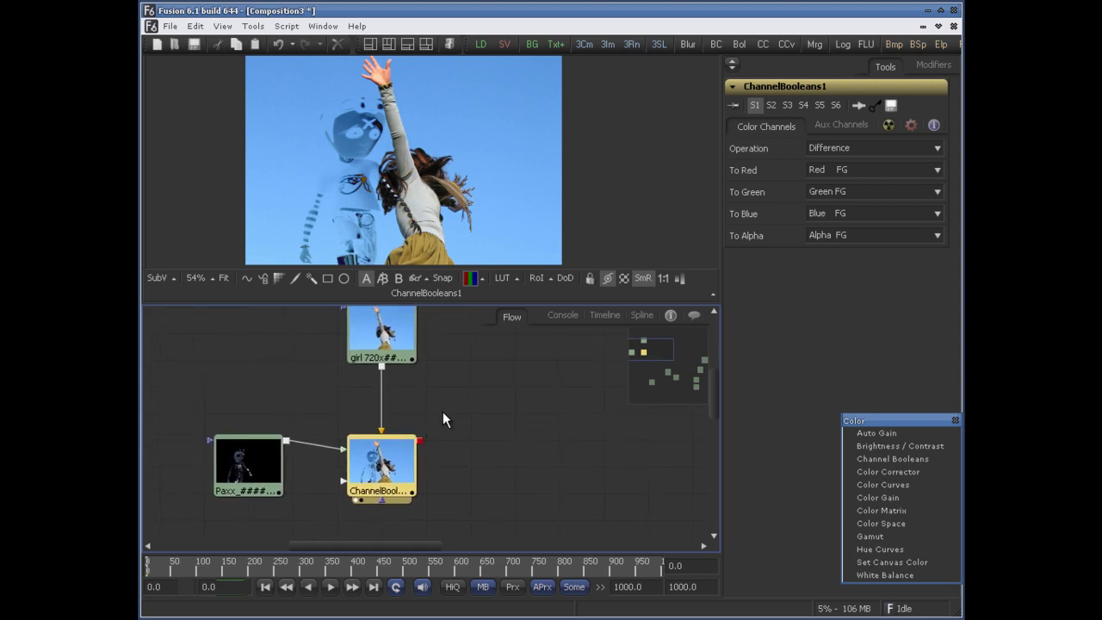
# Delete the Channel Booleans node joined to the girl and Paxx loaders.
pyautogui.moveTo(476, 390); pyautogui.dragTo(428, 454)
pyautogui.moveTo(447, 410); pyautogui.dragTo(331, 475)
pyautogui.click(414, 488)
pyautogui.click(345, 478)
pyautogui.click(417, 429)
pyautogui.click(336, 491)
pyautogui.press('Delete')
# Add a new Channel Booleans tool in an empty area of the flow and show its Aux Channels settings.
pyautogui.moveTo(421, 445); pyautogui.dragTo(382, 414)
pyautogui.moveTo(489, 415); pyautogui.dragTo(384, 437)
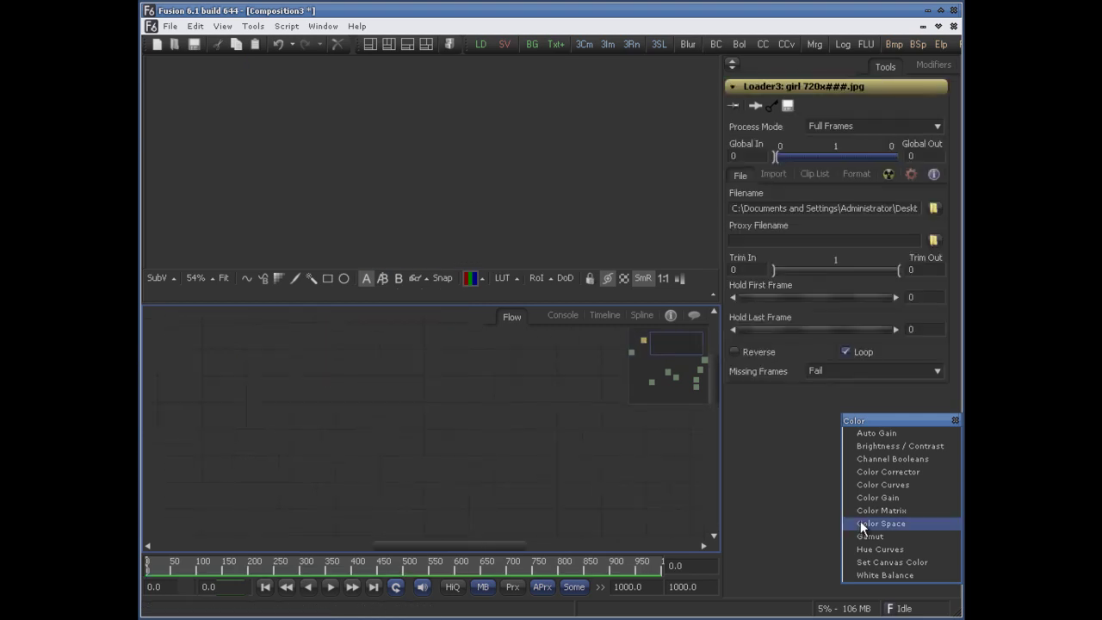
pyautogui.click(529, 436)
pyautogui.moveTo(870, 459); pyautogui.dragTo(502, 465)
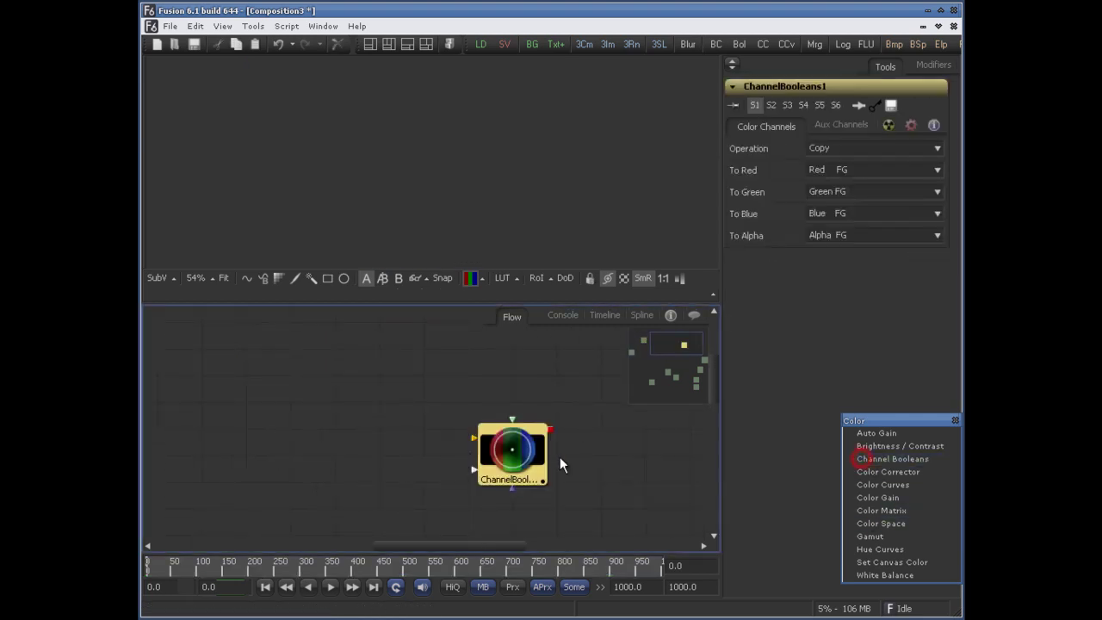
pyautogui.click(546, 451)
pyautogui.click(839, 125)
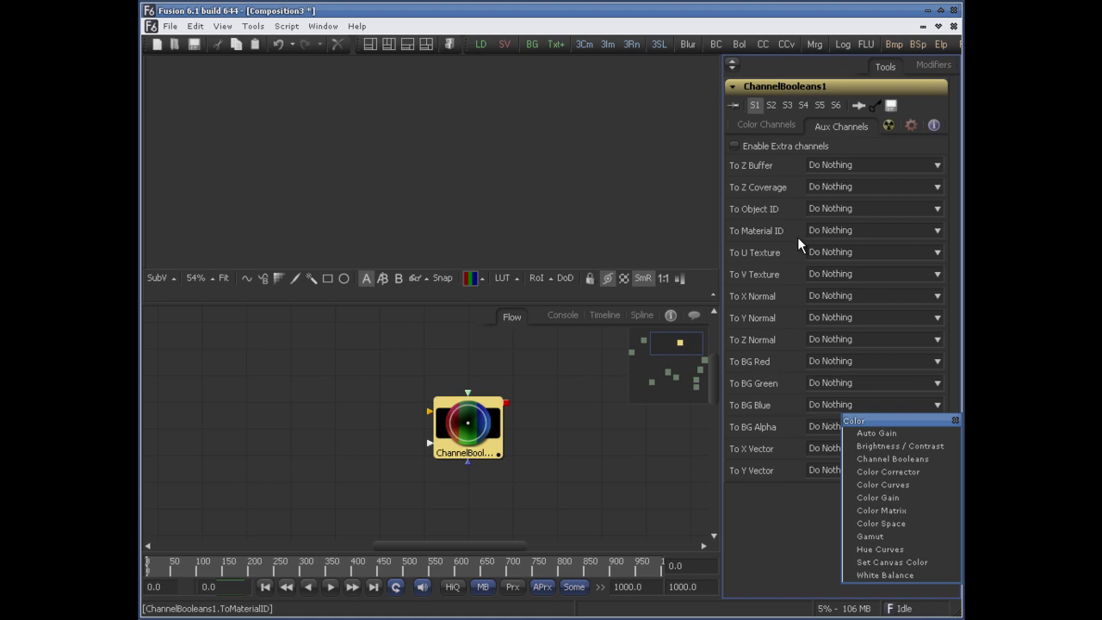
# Move the Channel Booleans node aside and add a Deep Pixel Fog tool to its right.
pyautogui.moveTo(468, 422); pyautogui.dragTo(274, 422)
pyautogui.rightClick(379, 370)
pyautogui.moveTo(483, 377)
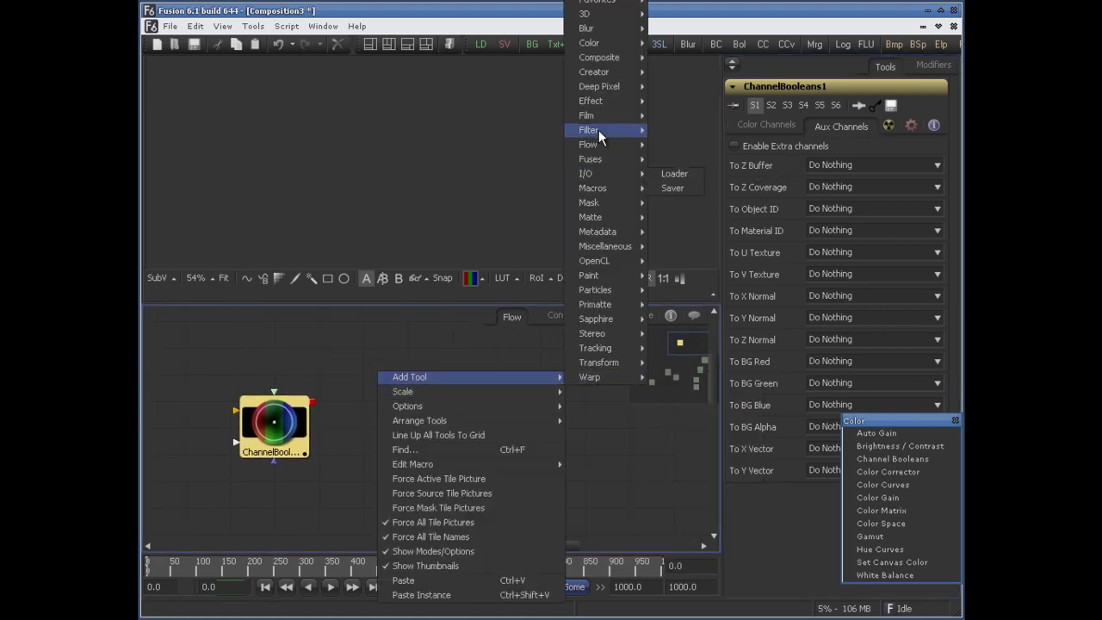
pyautogui.moveTo(608, 90)
pyautogui.click(673, 103)
pyautogui.moveTo(373, 398); pyautogui.dragTo(460, 420)
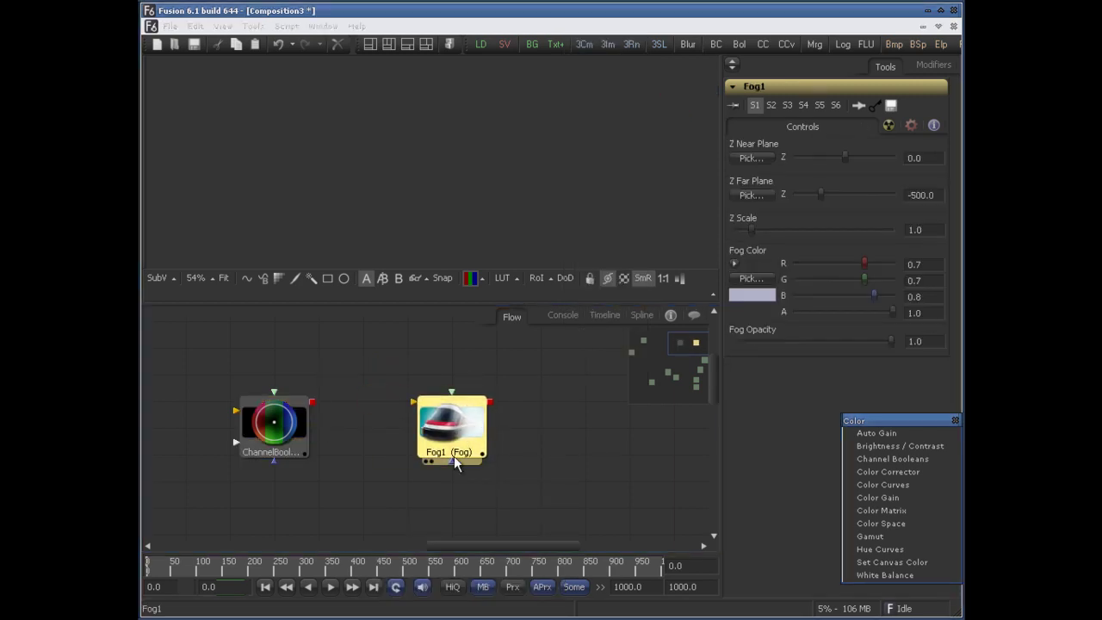
pyautogui.click(457, 437)
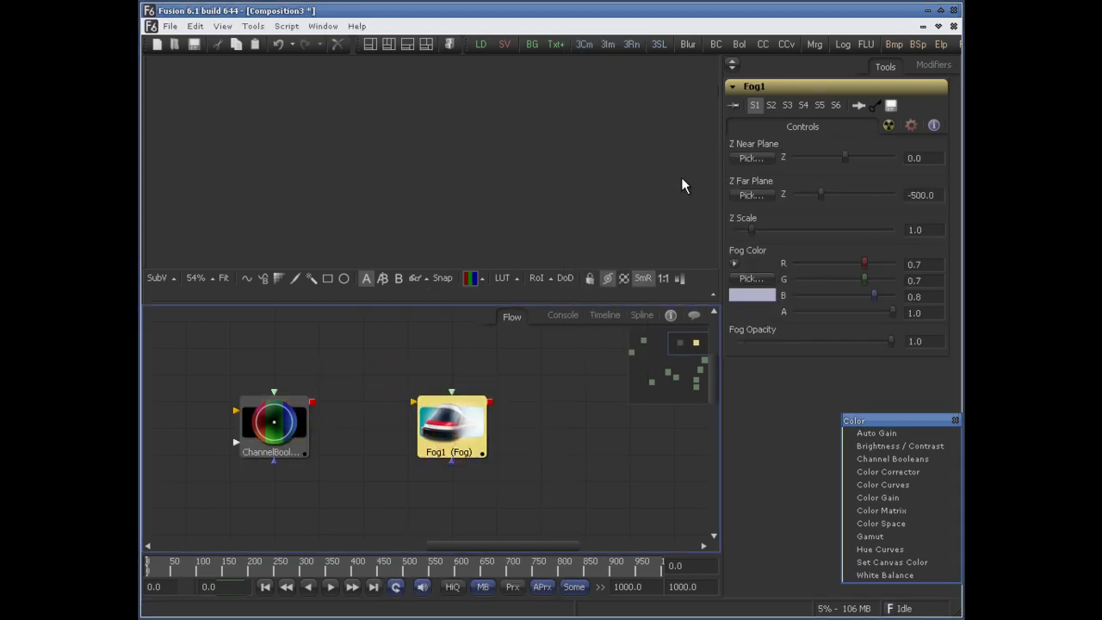
# Find the jungle.mov loader in the flow and move it away from the neighbouring Paxx loader.
pyautogui.moveTo(385, 433); pyautogui.dragTo(361, 424)
pyautogui.moveTo(356, 409)
pyautogui.mouseDown()
pyautogui.moveTo(409, 425)
pyautogui.moveTo(404, 439)
pyautogui.moveTo(462, 425)
pyautogui.moveTo(371, 442)
pyautogui.moveTo(457, 436)
pyautogui.moveTo(468, 417)
pyautogui.moveTo(348, 416)
pyautogui.mouseUp()
pyautogui.moveTo(646, 363); pyautogui.dragTo(683, 374)
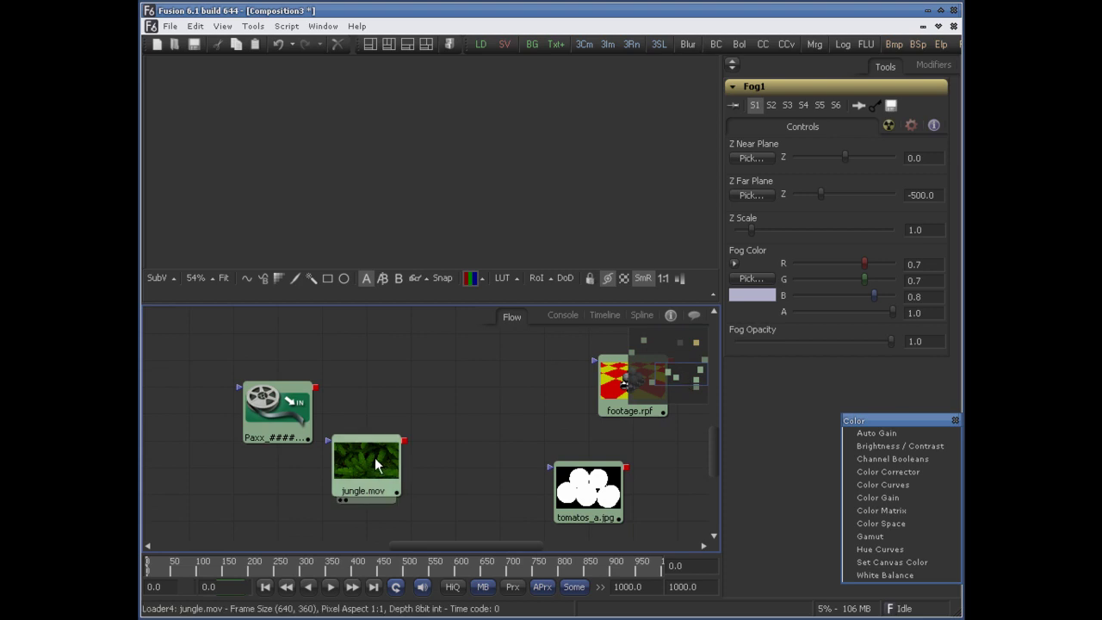
pyautogui.moveTo(376, 457); pyautogui.dragTo(196, 411)
pyautogui.moveTo(286, 366); pyautogui.dragTo(571, 428)
pyautogui.moveTo(510, 471); pyautogui.dragTo(585, 504)
pyautogui.moveTo(552, 463); pyautogui.dragTo(154, 373)
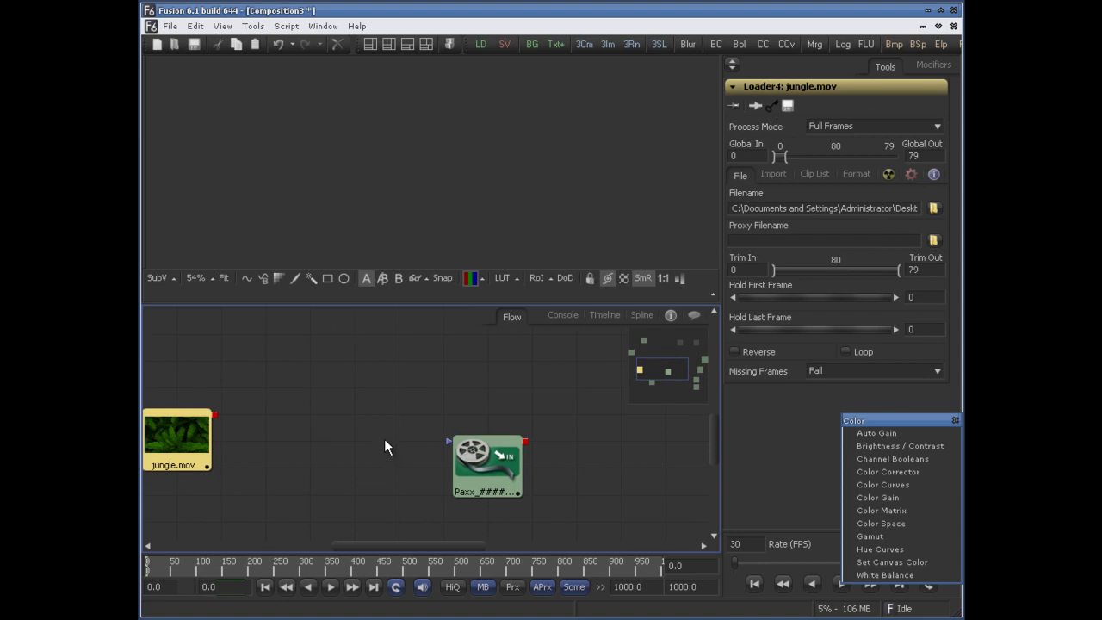
# Enlarge the flow view and move the jungle.mov loader to above and between the Channel Booleans and Fog nodes.
pyautogui.press('F4')
pyautogui.moveTo(404, 403); pyautogui.dragTo(549, 557)
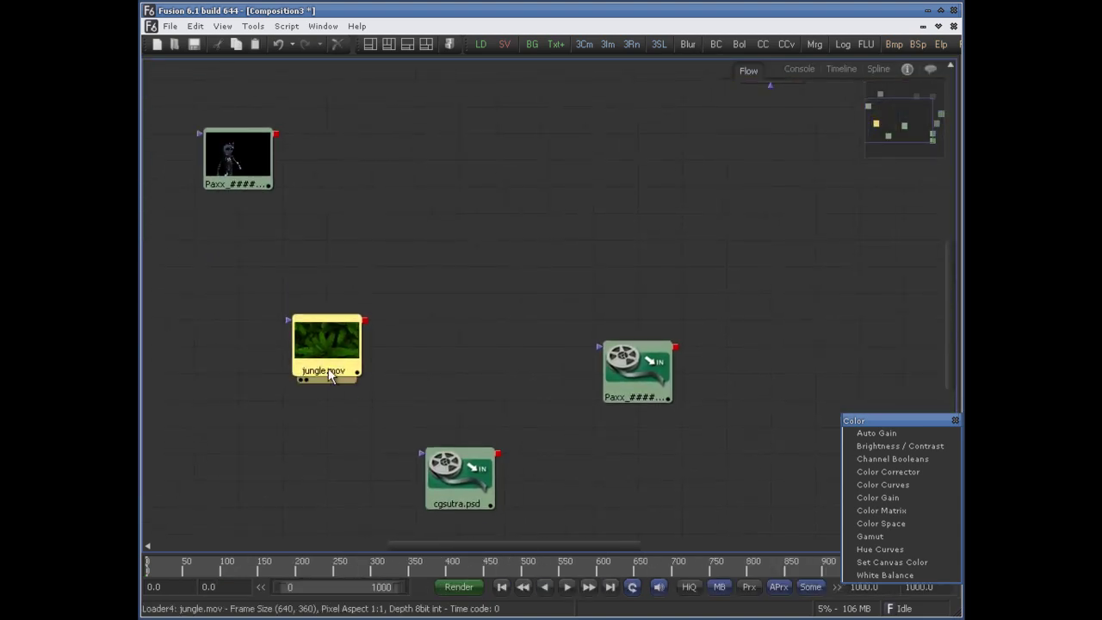
pyautogui.moveTo(328, 374); pyautogui.dragTo(373, 322)
pyautogui.moveTo(576, 350); pyautogui.dragTo(414, 428)
pyautogui.moveTo(534, 442); pyautogui.dragTo(441, 349)
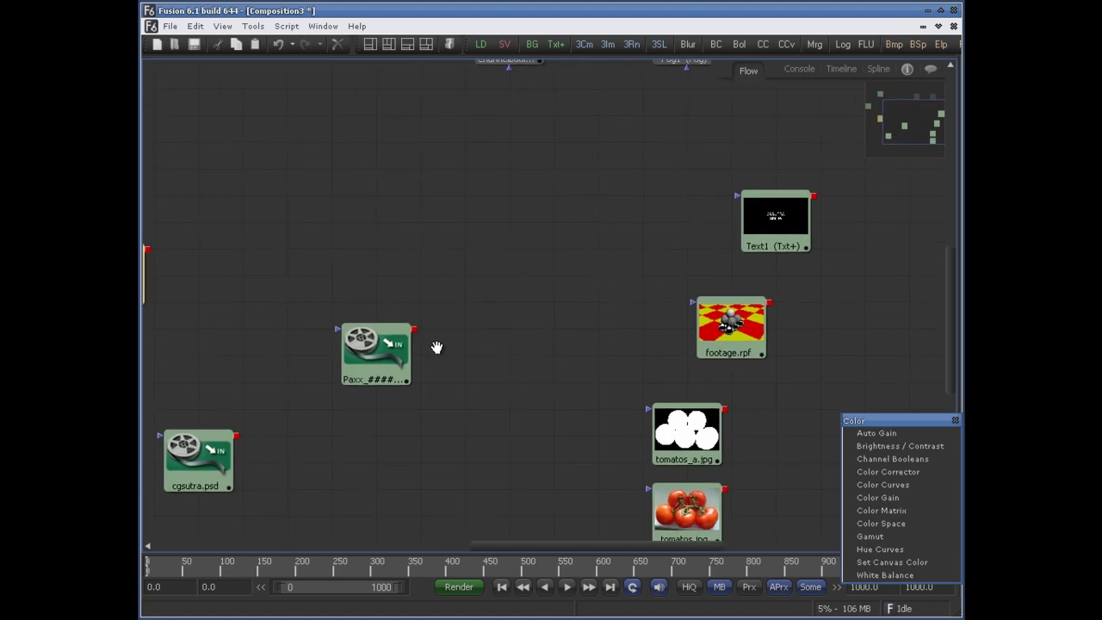
pyautogui.moveTo(529, 379); pyautogui.dragTo(427, 484)
pyautogui.moveTo(517, 298); pyautogui.dragTo(786, 356)
pyautogui.moveTo(304, 447); pyautogui.dragTo(746, 121)
pyautogui.moveTo(778, 361); pyautogui.dragTo(608, 349)
pyautogui.moveTo(379, 249); pyautogui.dragTo(512, 170)
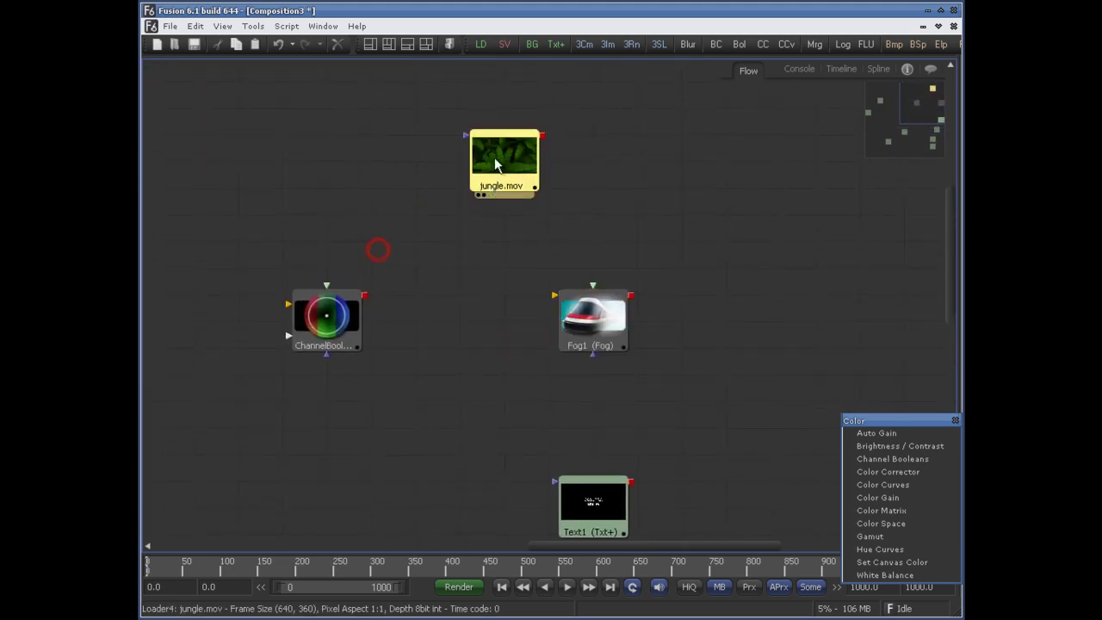
# Add a loader for the FANTA_BG_SHOT01_DZP image sequence from the jungleDepthPass folder and place it near the Fog node.
pyautogui.moveTo(481, 44); pyautogui.dragTo(425, 303)
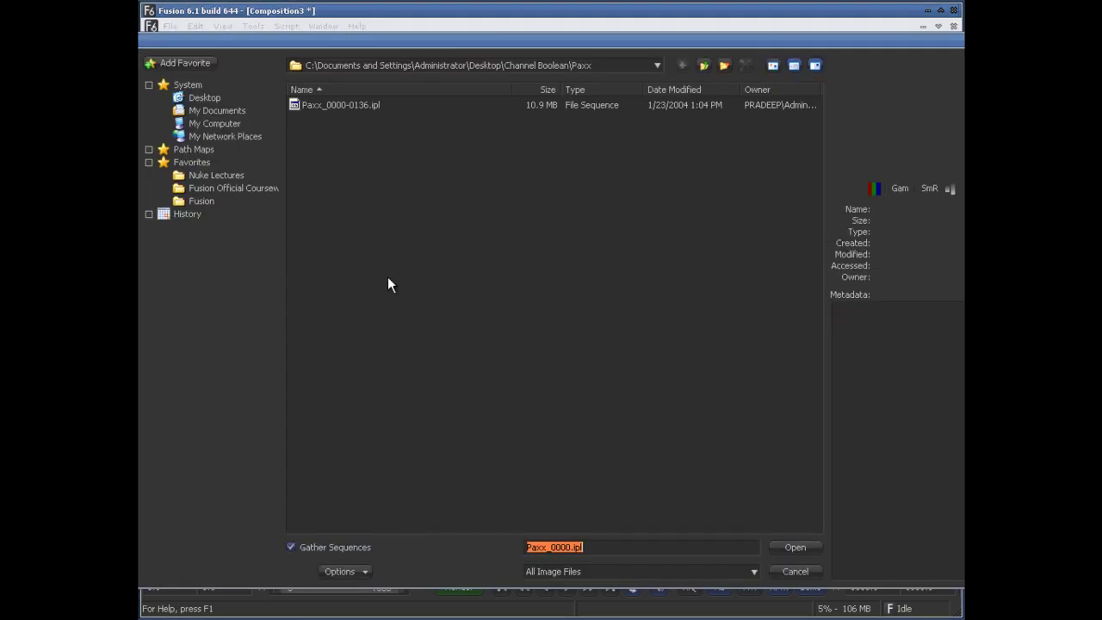
pyautogui.click(703, 68)
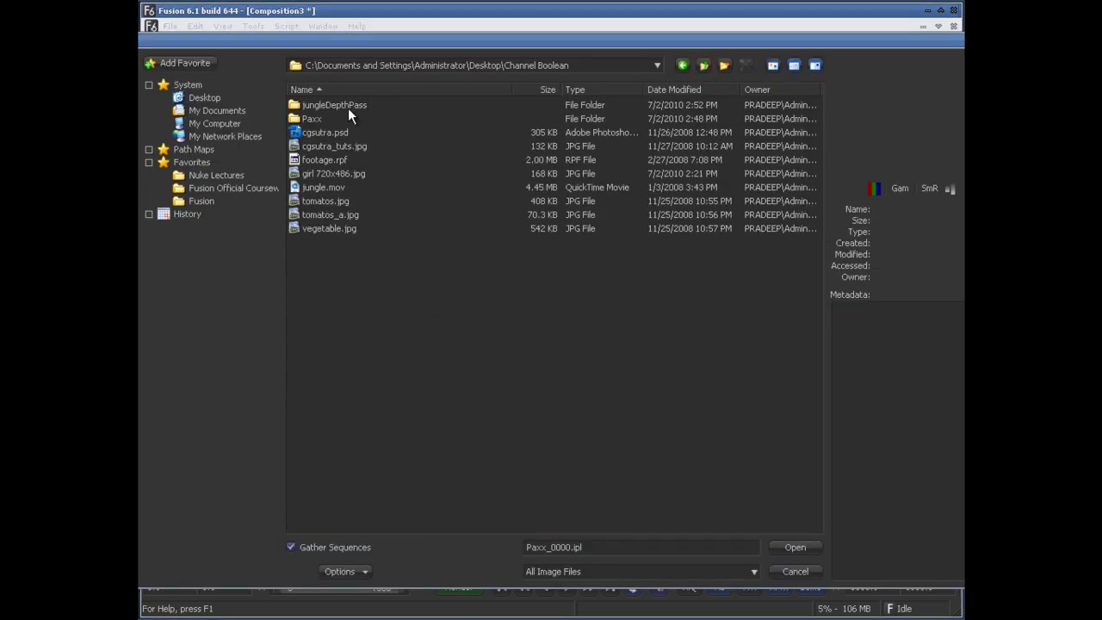
pyautogui.doubleClick(348, 107)
pyautogui.doubleClick(320, 108)
pyautogui.click(428, 332)
pyautogui.moveTo(433, 325); pyautogui.dragTo(457, 306)
# Restore the layout with the viewer and display the FANTA_BG_SHOT01_DZP depth pass in it.
pyautogui.press('F4')
pyautogui.moveTo(398, 384); pyautogui.dragTo(225, 330)
pyautogui.moveTo(293, 460); pyautogui.dragTo(452, 127)
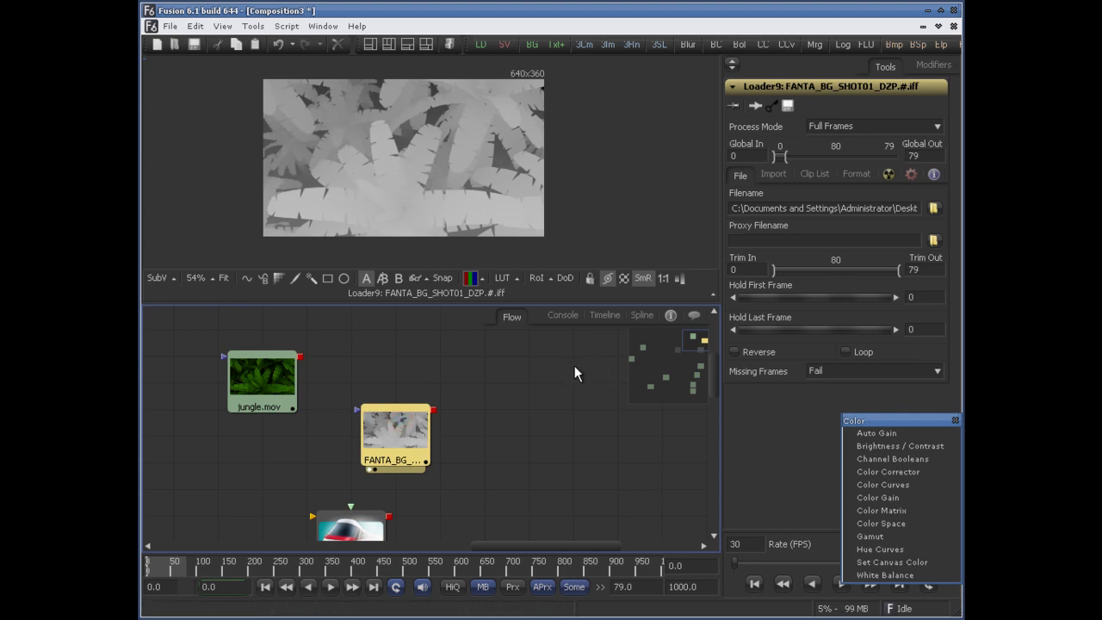
# Line up the loaders around the Channel Booleans and connect jungle.mov as its background input.
pyautogui.moveTo(474, 388); pyautogui.dragTo(626, 392)
pyautogui.moveTo(431, 340); pyautogui.dragTo(231, 404)
pyautogui.moveTo(300, 520); pyautogui.dragTo(370, 418)
pyautogui.moveTo(226, 445); pyautogui.dragTo(363, 449)
pyautogui.click(372, 457)
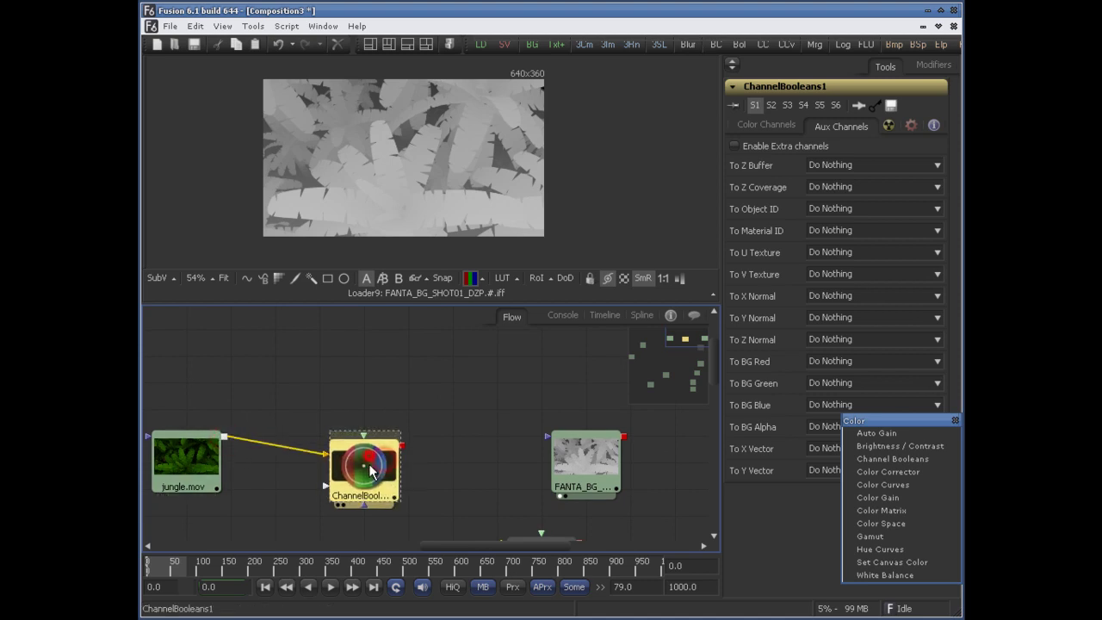
# Connect the FANTA_BG_SHOT01_DZP loader to the Channel Booleans foreground input and display the Channel Booleans result.
pyautogui.moveTo(621, 441); pyautogui.dragTo(436, 141)
pyautogui.click(376, 502)
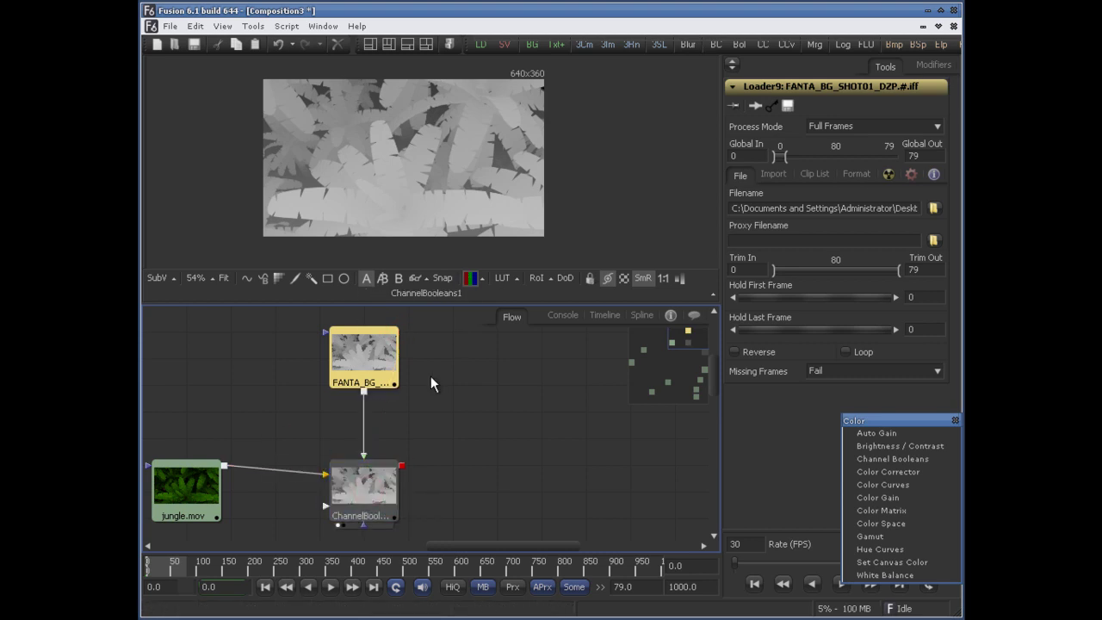
pyautogui.click(345, 494)
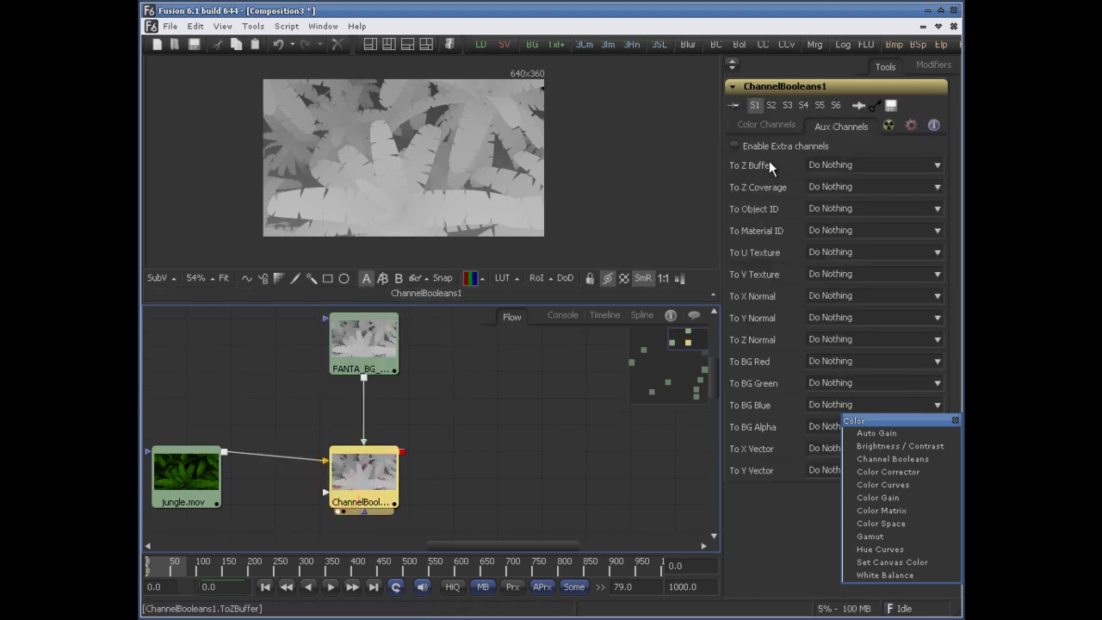
# Set the Channel Booleans' To Red, To Green, To Blue and To Alpha color channels to Do Nothing.
pyautogui.click(748, 126)
pyautogui.click(826, 170)
pyautogui.click(837, 215)
pyautogui.click(836, 192)
pyautogui.click(843, 239)
pyautogui.click(835, 214)
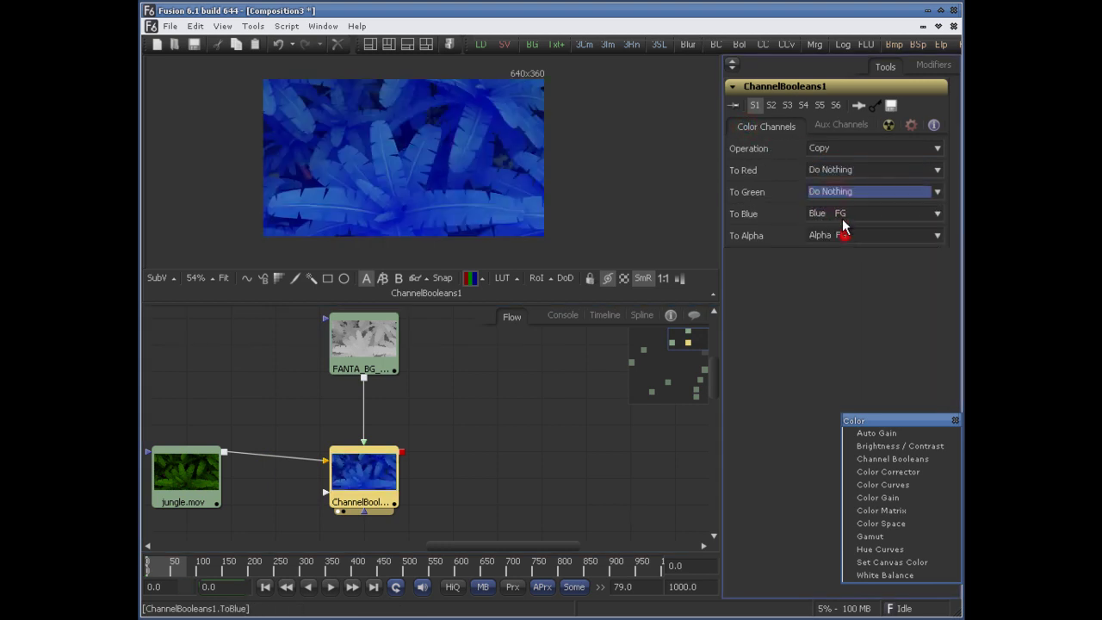
pyautogui.click(842, 238)
pyautogui.click(844, 239)
pyautogui.click(850, 262)
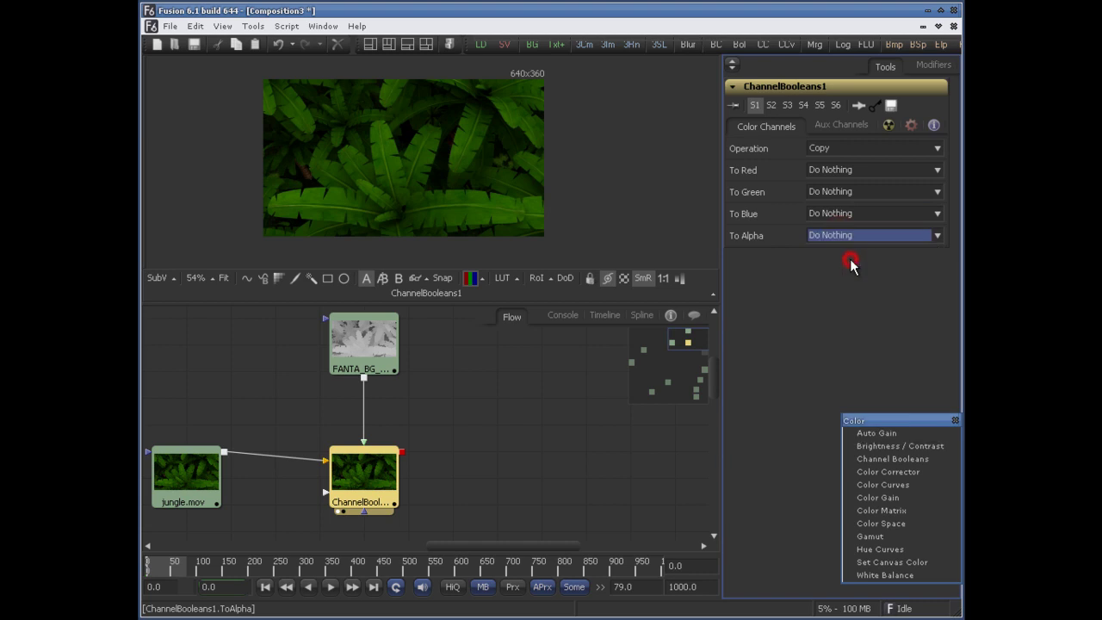
# Enable the extra channels in the Channel Booleans' auxiliary settings and set To Z Buffer to Lightness FG.
pyautogui.click(844, 126)
pyautogui.click(774, 150)
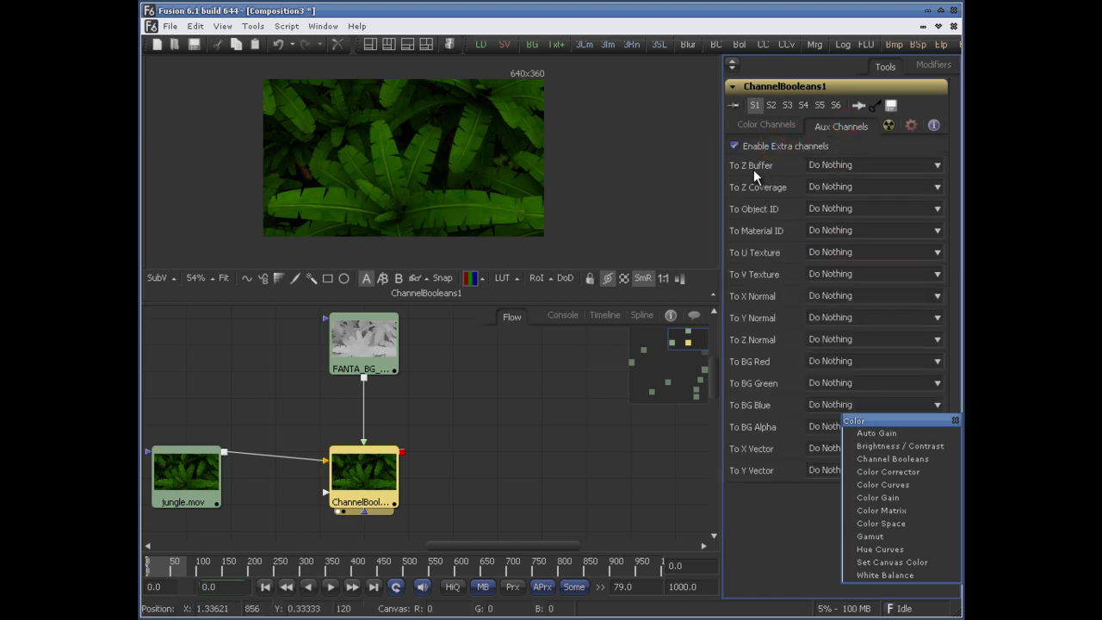
pyautogui.click(818, 166)
pyautogui.scroll(1, 882, 212)
pyautogui.click(866, 274)
# Examine the Channel Booleans result's Depth channel in the viewer.
pyautogui.moveTo(609, 386)
pyautogui.mouseDown()
pyautogui.moveTo(587, 401)
pyautogui.moveTo(606, 394)
pyautogui.mouseUp()
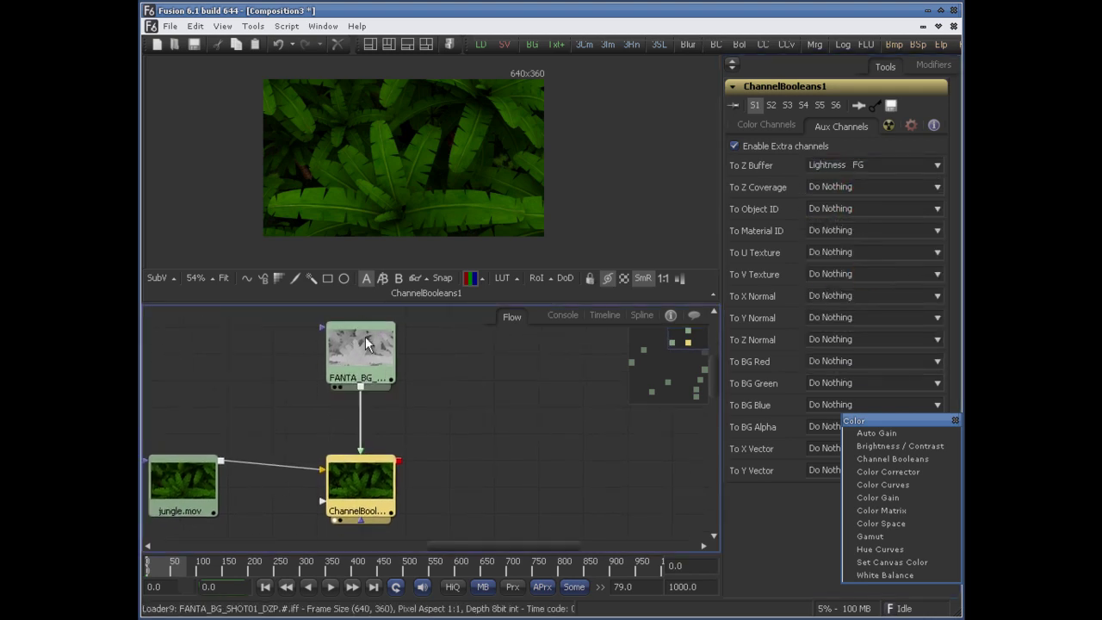
pyautogui.moveTo(362, 377)
pyautogui.mouseDown()
pyautogui.moveTo(348, 370)
pyautogui.moveTo(372, 379)
pyautogui.mouseUp()
pyautogui.click(338, 464)
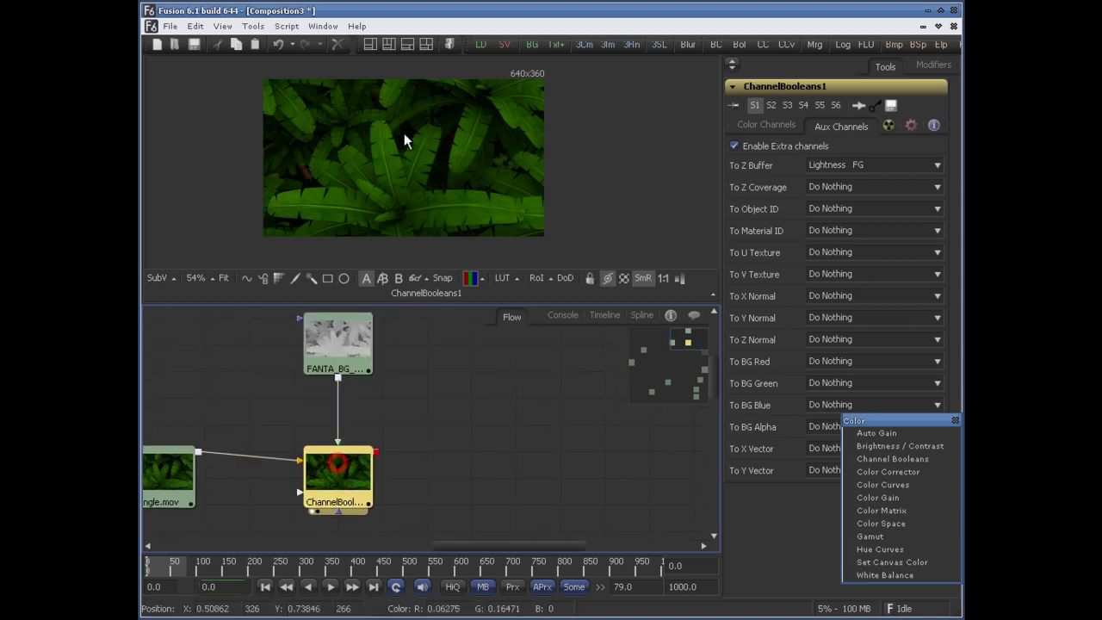
pyautogui.click(483, 280)
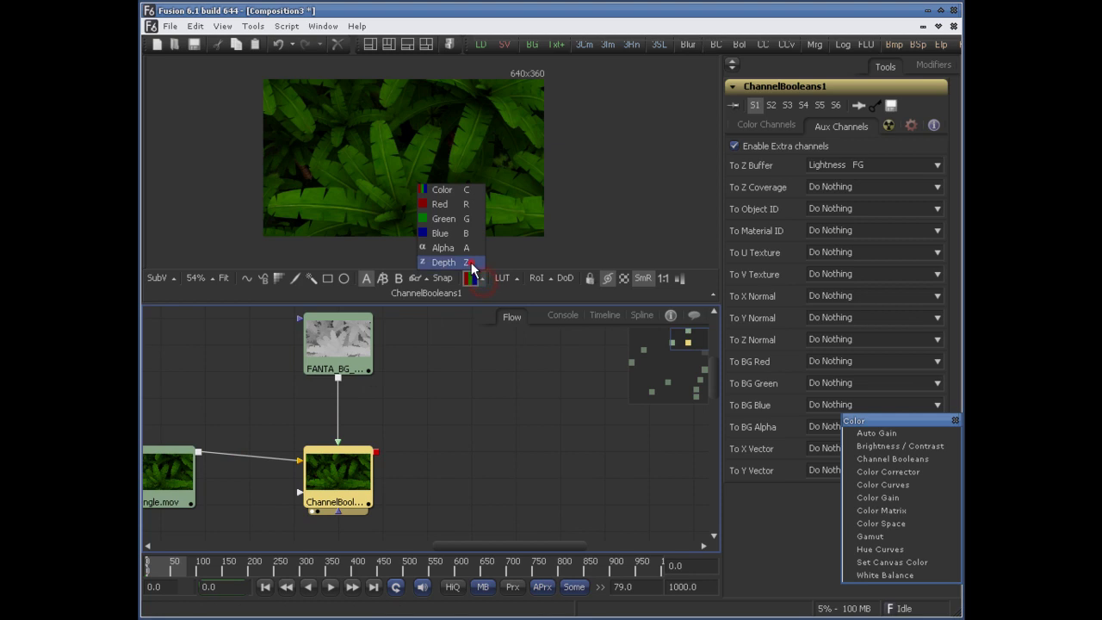
pyautogui.click(435, 263)
pyautogui.moveTo(425, 183); pyautogui.dragTo(454, 177)
# Restore the viewer to color, connect the Channel Booleans output to the Fog node and display the Fog result.
pyautogui.moveTo(544, 429); pyautogui.dragTo(488, 382)
pyautogui.moveTo(482, 464); pyautogui.dragTo(495, 414)
pyautogui.moveTo(475, 497); pyautogui.dragTo(450, 432)
pyautogui.click(470, 278)
pyautogui.moveTo(369, 371); pyautogui.dragTo(340, 382)
pyautogui.moveTo(291, 444); pyautogui.dragTo(477, 134)
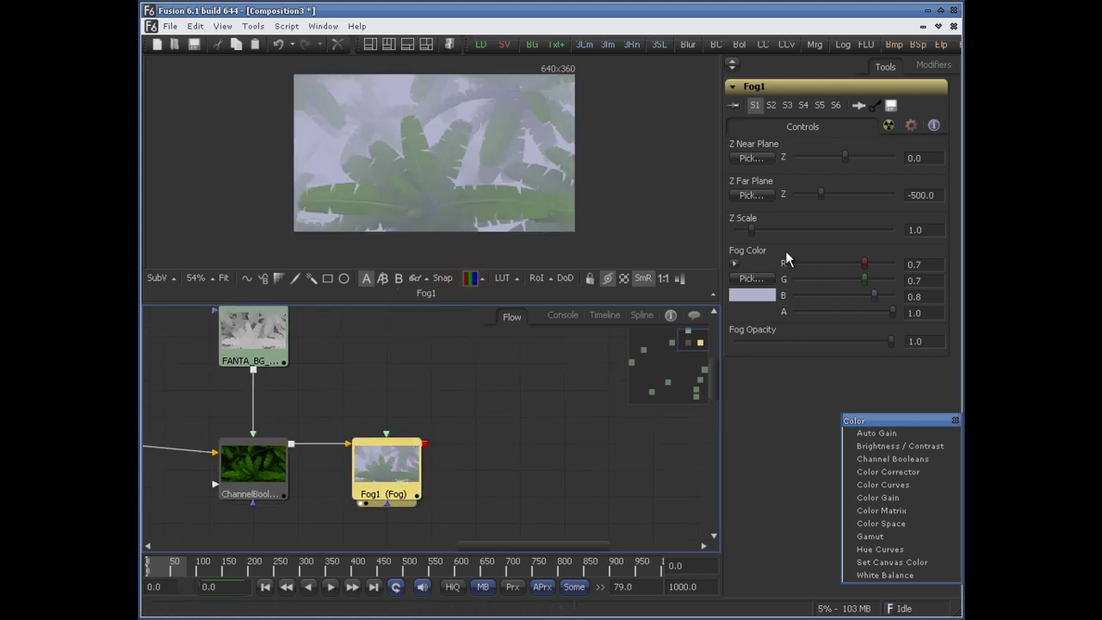
# Set the fog color to bright orange with hue 0.06157, saturation 0.60444 and value 1.0.
pyautogui.click(735, 264)
pyautogui.click(838, 305)
pyautogui.moveTo(877, 299); pyautogui.dragTo(877, 274)
pyautogui.moveTo(390, 466); pyautogui.dragTo(403, 449)
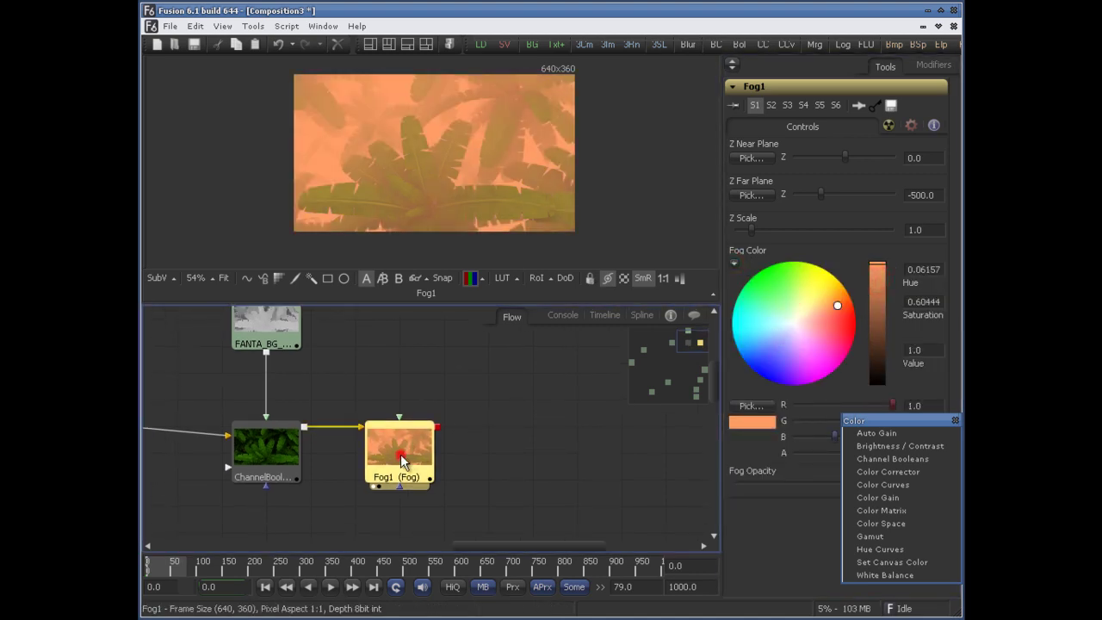
# Pick the fog's Z Near Plane from the foreground plant, about -305.88, and its Z Far Plane from the background, about -729.41.
pyautogui.moveTo(749, 159); pyautogui.dragTo(442, 209)
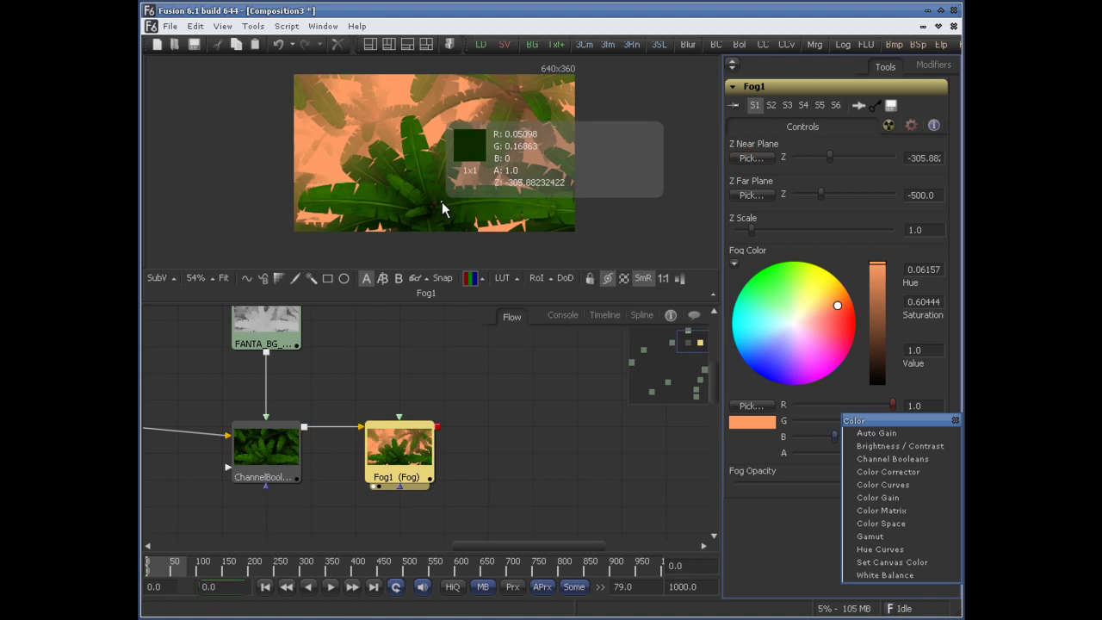
pyautogui.moveTo(749, 196); pyautogui.dragTo(474, 105)
pyautogui.moveTo(382, 377); pyautogui.dragTo(461, 414)
pyautogui.moveTo(430, 343); pyautogui.dragTo(502, 353)
pyautogui.moveTo(356, 355); pyautogui.dragTo(390, 356)
pyautogui.moveTo(644, 417); pyautogui.dragTo(520, 394)
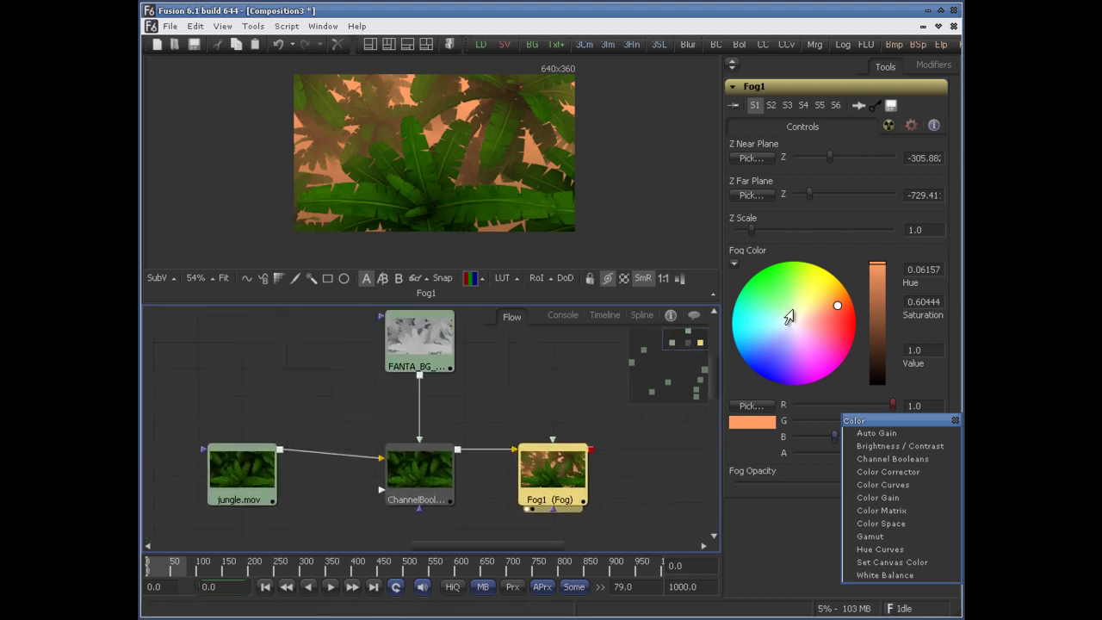
# Delete the Channel Booleans and Fog nodes, keeping the jungle.mov and FANTA_BG_SHOT01_DZP loaders.
pyautogui.click(669, 432)
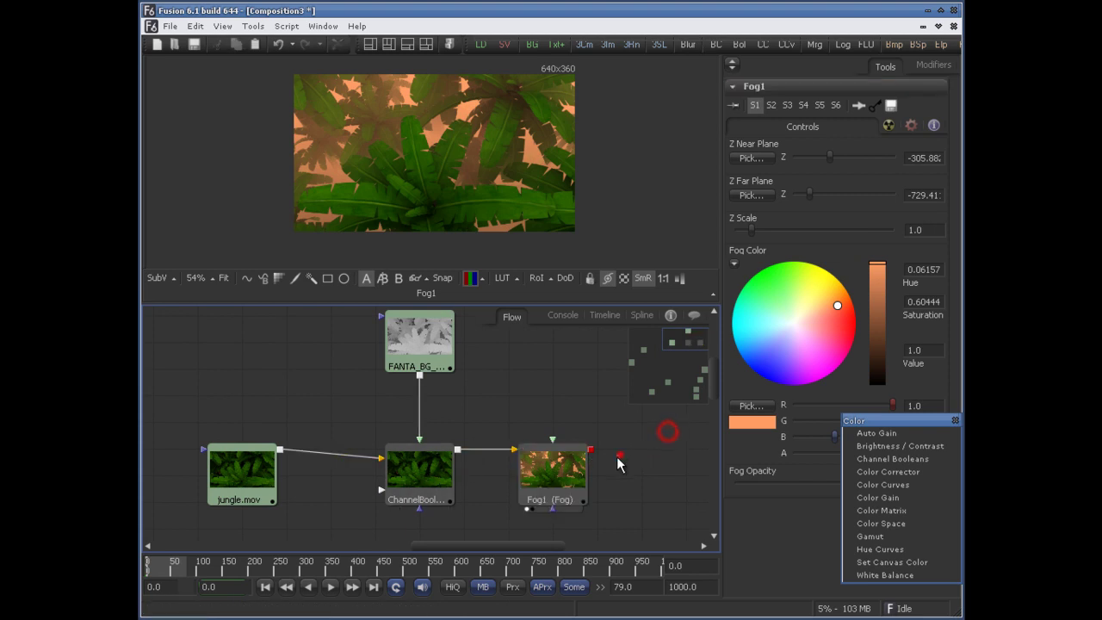
pyautogui.keyDown('ctrl'); pyautogui.click(422, 492); pyautogui.keyUp('ctrl')
pyautogui.press('Delete')
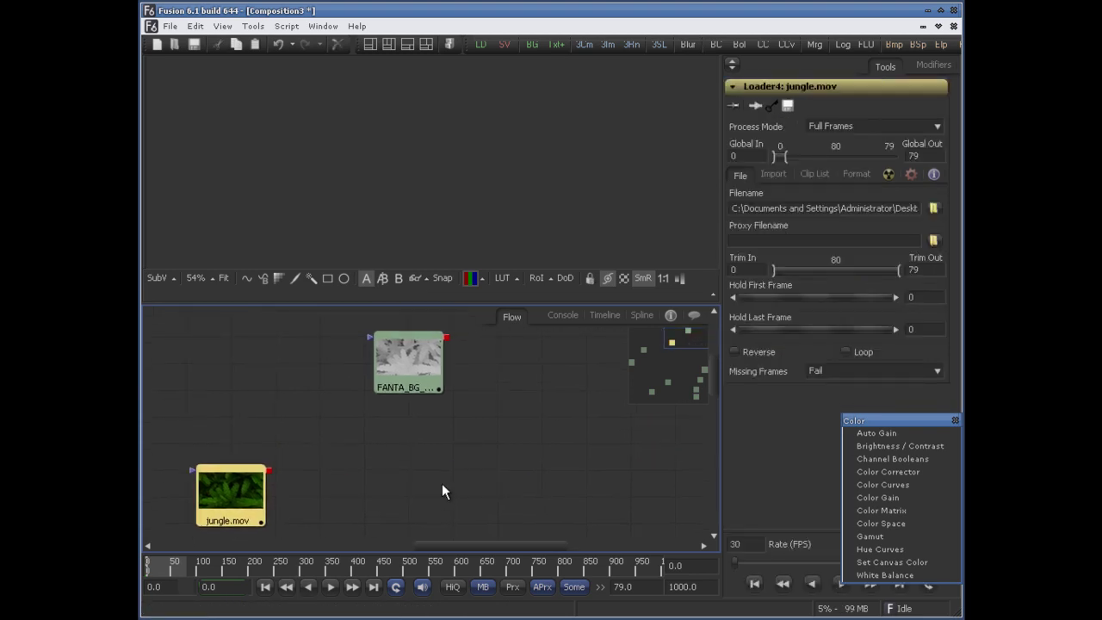
# Add a new Channel Booleans node beside jungle.mov and below the depth pass loader, and show its auxiliary channel settings.
pyautogui.click(540, 491)
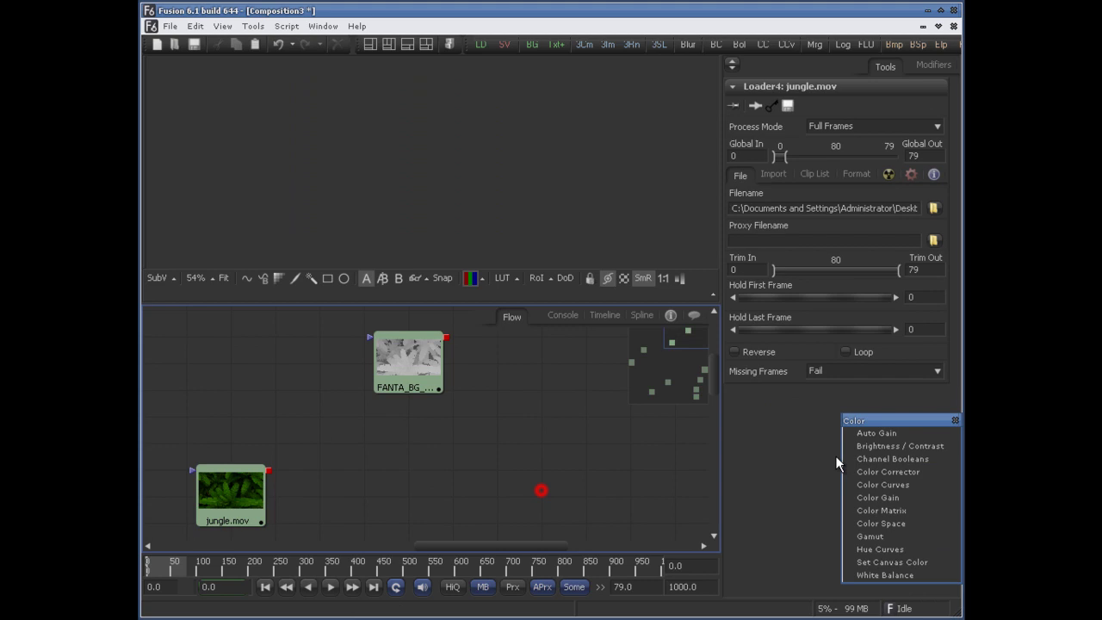
pyautogui.click(892, 461)
pyautogui.moveTo(520, 484); pyautogui.dragTo(398, 452)
pyautogui.click(833, 128)
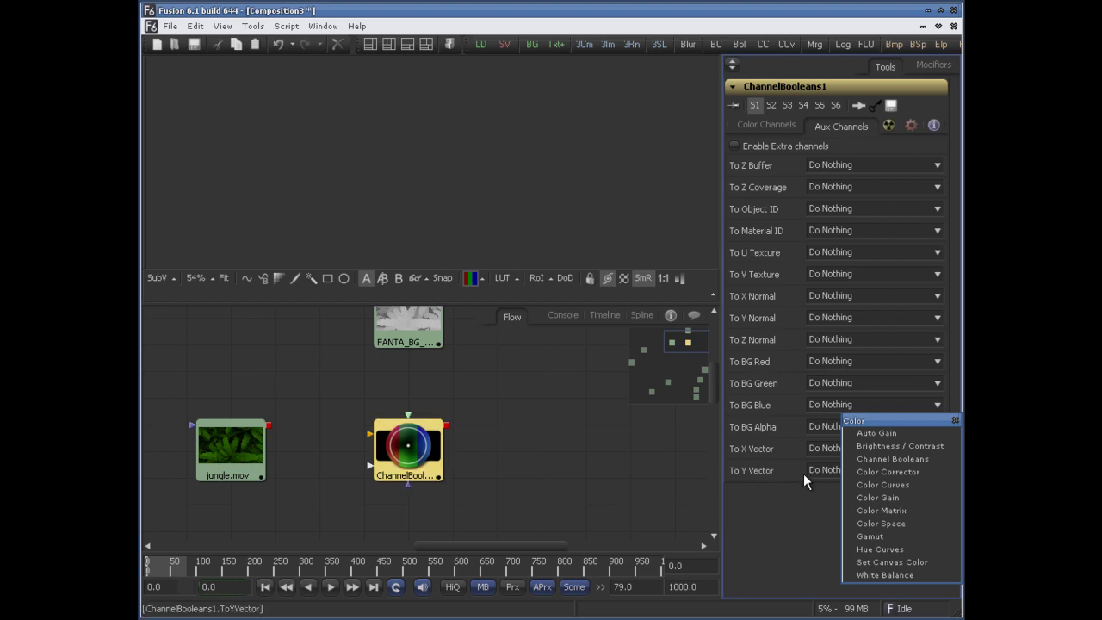
# Go to the Text1 and footage.rpf nodes in the flow and display footage.rpf in an enlarged viewer.
pyautogui.moveTo(367, 462); pyautogui.dragTo(320, 447)
pyautogui.moveTo(405, 447); pyautogui.dragTo(349, 451)
pyautogui.moveTo(685, 339); pyautogui.dragTo(699, 374)
pyautogui.moveTo(484, 458); pyautogui.dragTo(346, 456)
pyautogui.moveTo(342, 373); pyautogui.dragTo(347, 435)
pyautogui.moveTo(295, 476); pyautogui.dragTo(381, 207)
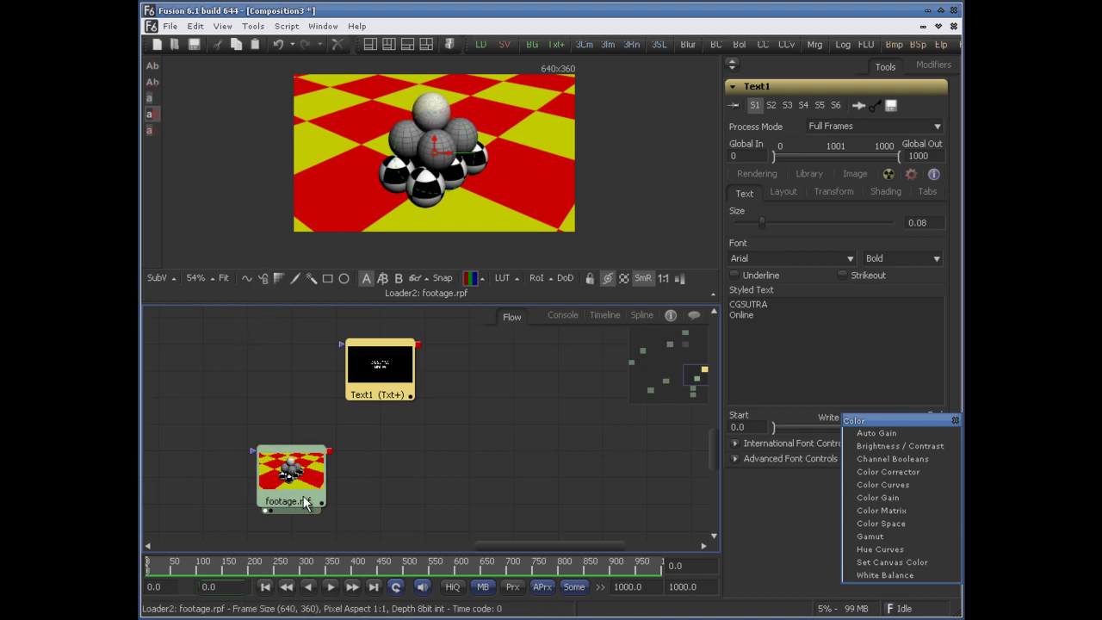
pyautogui.scroll(2, 479, 171)
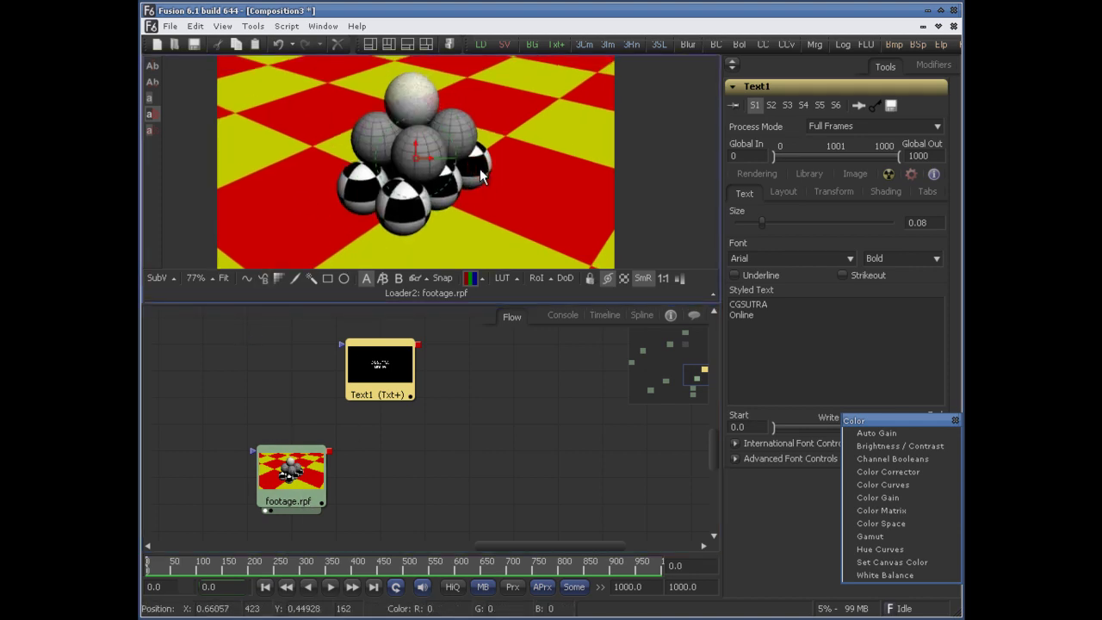
pyautogui.moveTo(415, 306); pyautogui.dragTo(415, 363)
pyautogui.moveTo(348, 438); pyautogui.dragTo(317, 420)
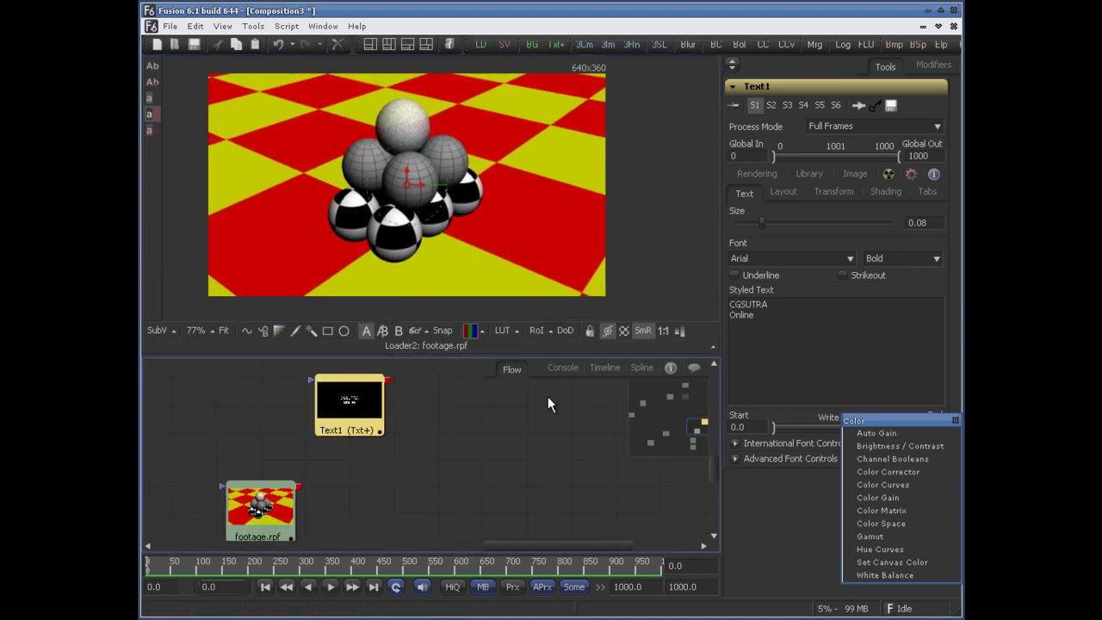
# Add a Channel Booleans node beside footage.rpf, connect footage.rpf as its background input and display the node.
pyautogui.click(378, 479)
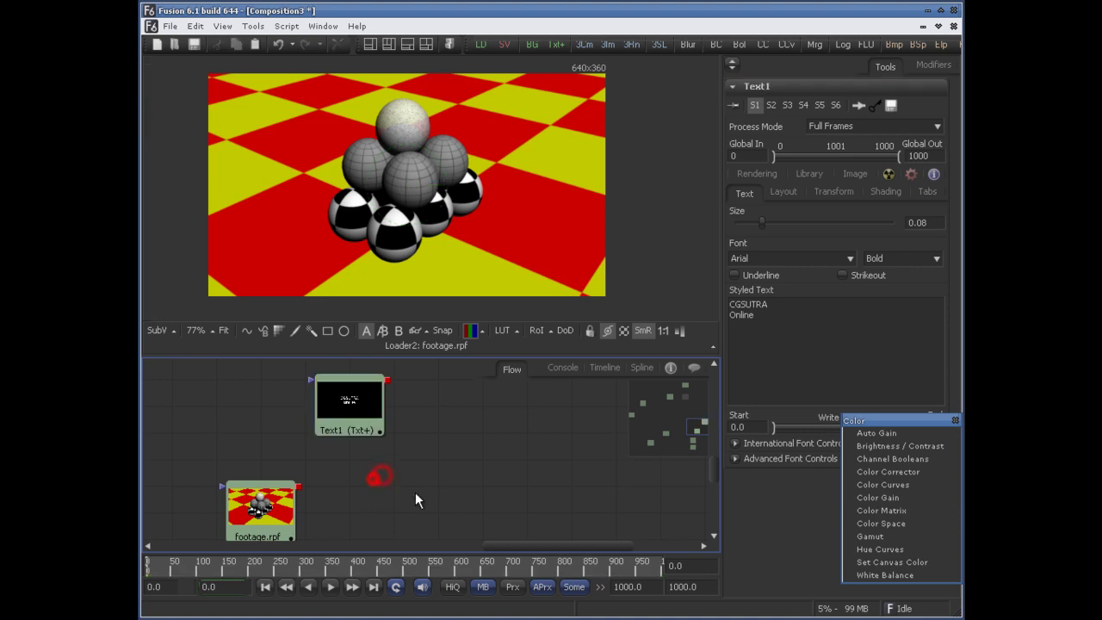
pyautogui.click(910, 459)
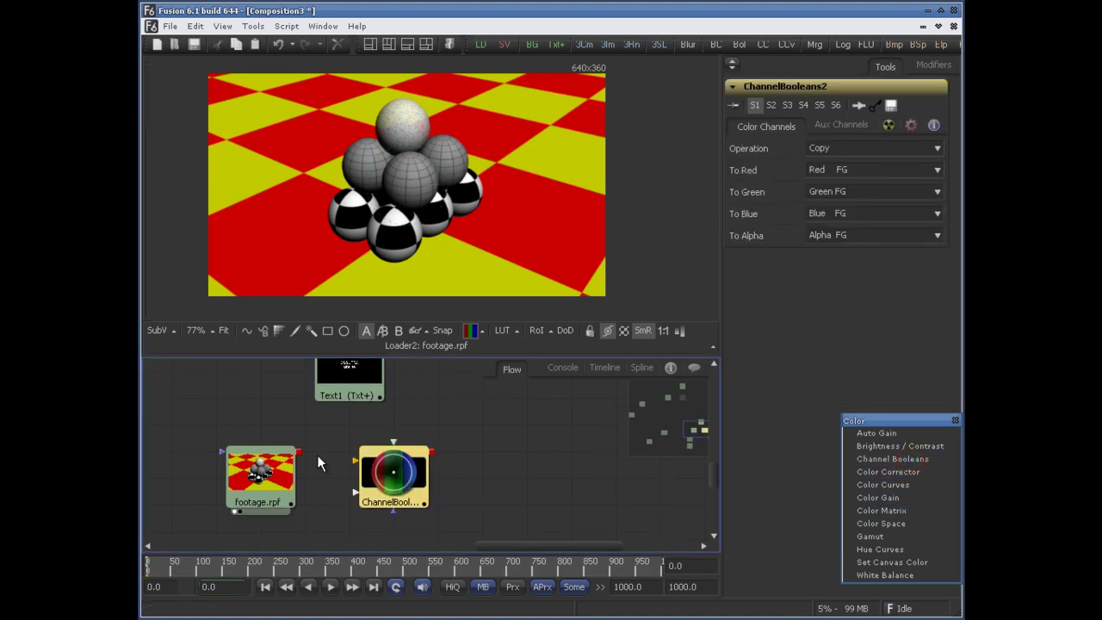
pyautogui.moveTo(298, 451); pyautogui.dragTo(393, 465)
pyautogui.click(454, 440)
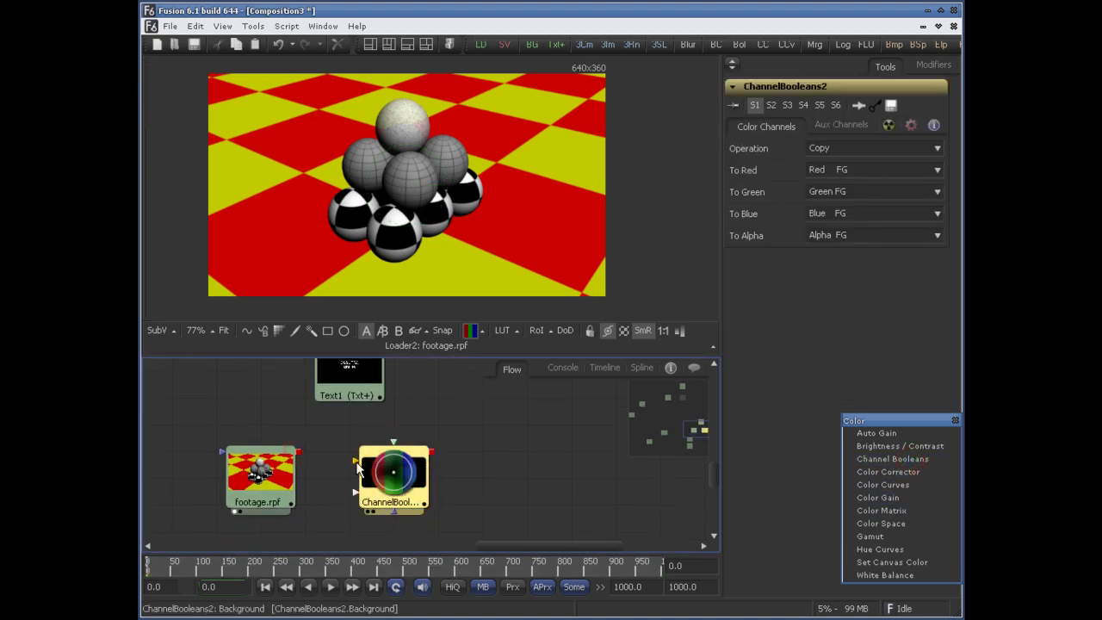
pyautogui.moveTo(298, 451); pyautogui.dragTo(454, 445)
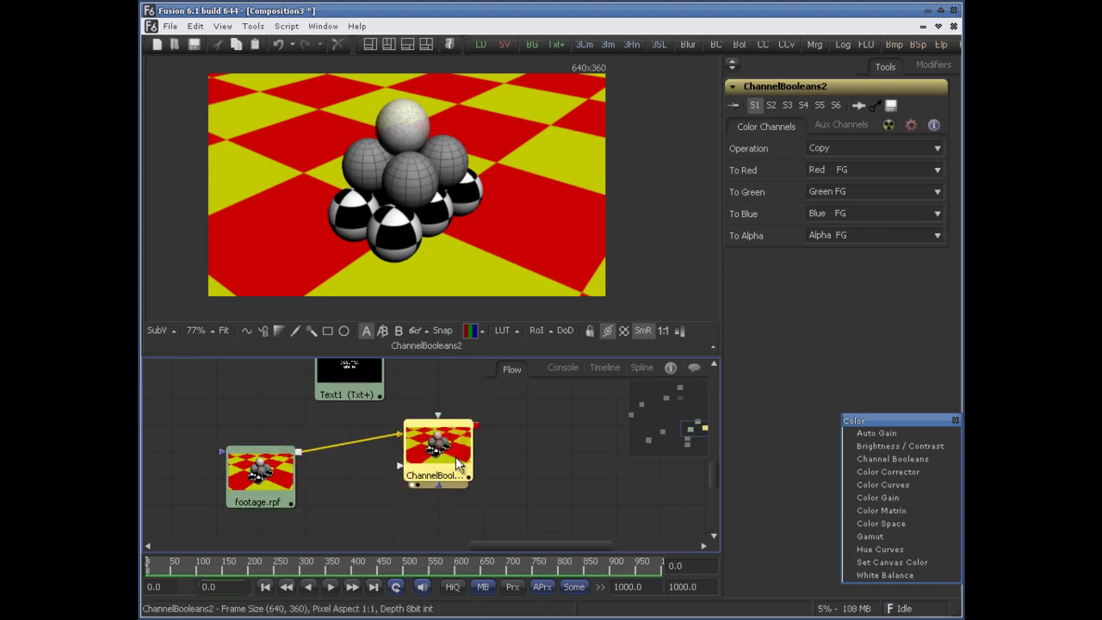
# Keep the ChannelBooleans2 operation at Copy and set To Red, To Green, To Blue and To Alpha to Do Nothing.
pyautogui.click(832, 148)
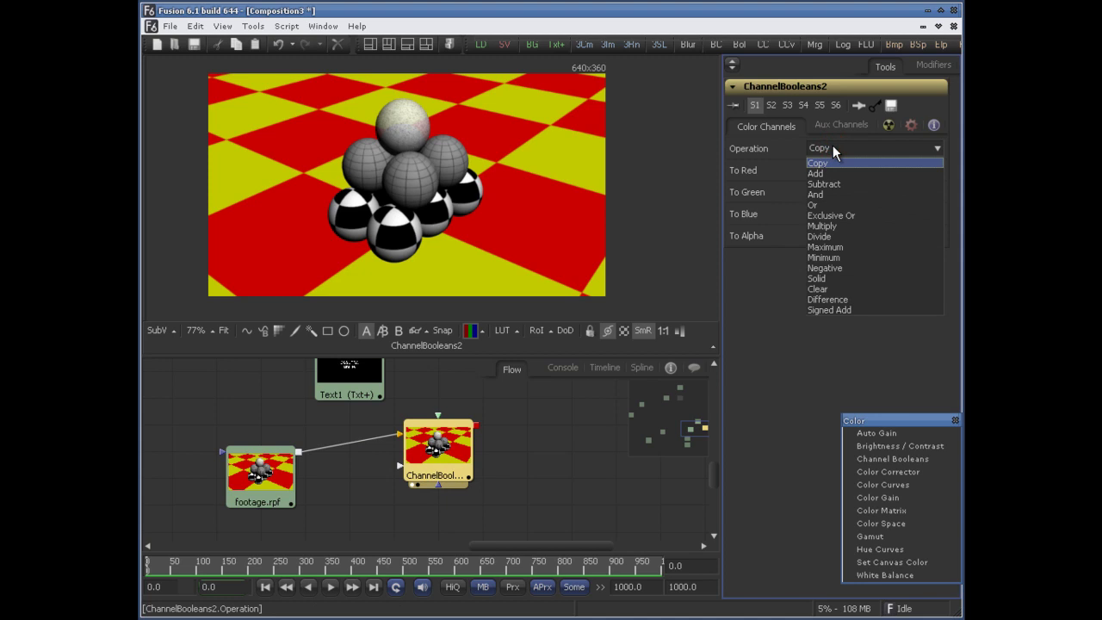
pyautogui.click(833, 145)
pyautogui.click(831, 169)
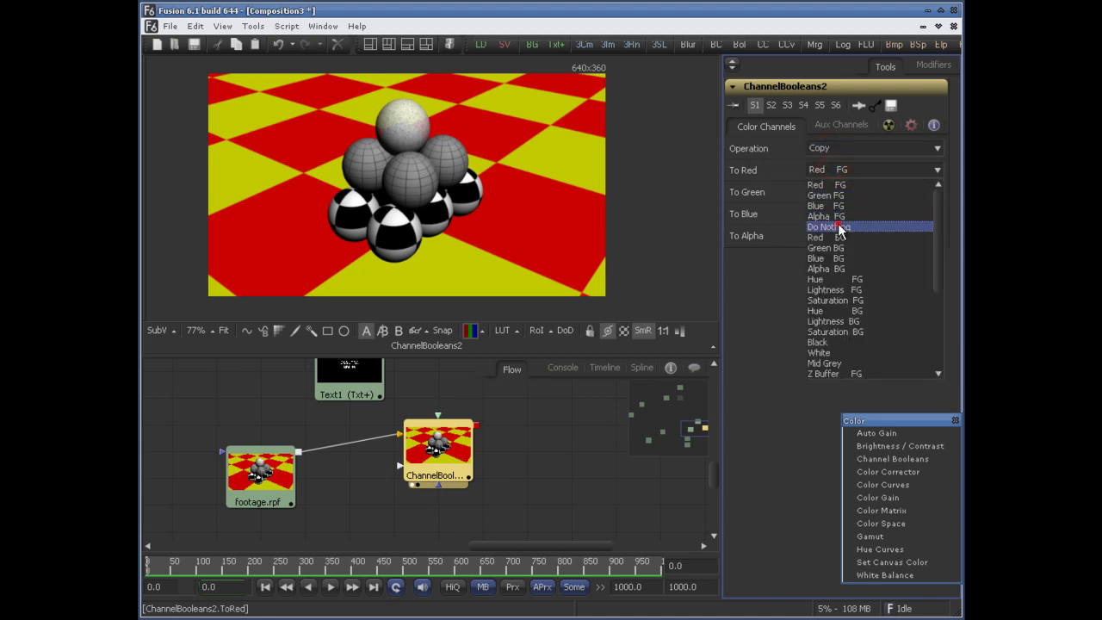
pyautogui.click(838, 227)
pyautogui.click(836, 191)
pyautogui.click(839, 238)
pyautogui.click(841, 215)
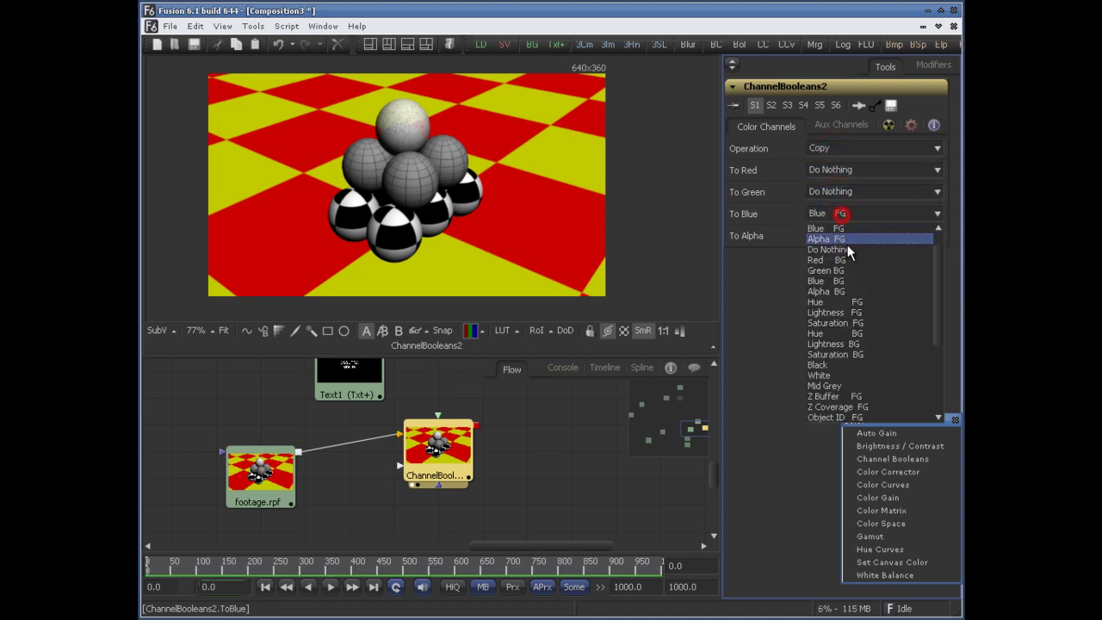
pyautogui.click(839, 249)
pyautogui.click(842, 235)
pyautogui.click(851, 262)
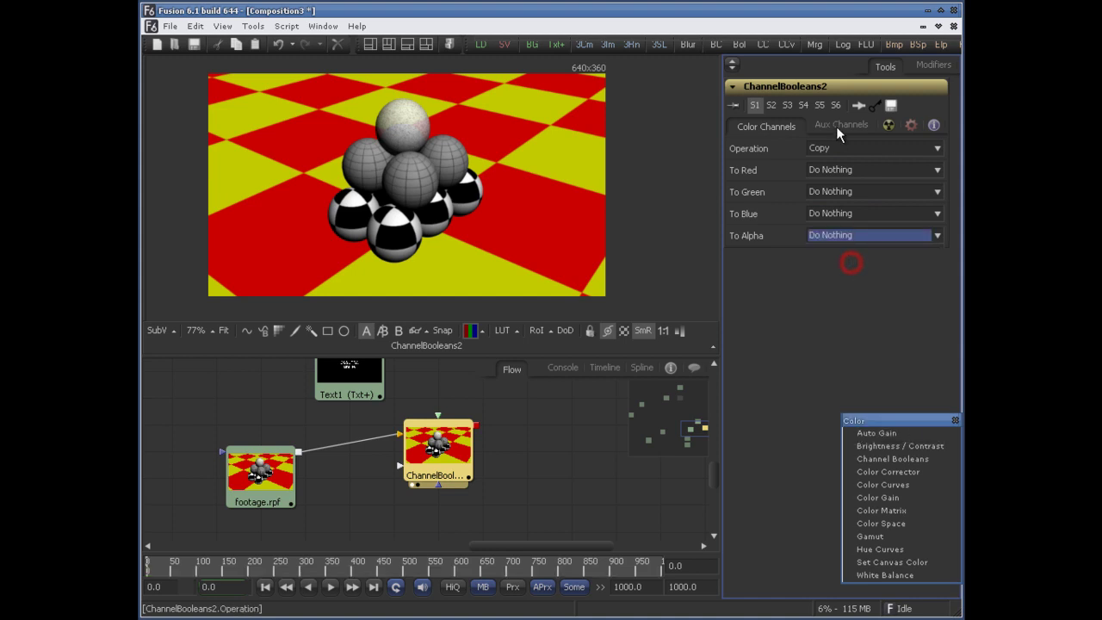
# Enable the extra channels on ChannelBooleans2, set To Object ID to Red BG and line the node up with footage.rpf.
pyautogui.click(836, 125)
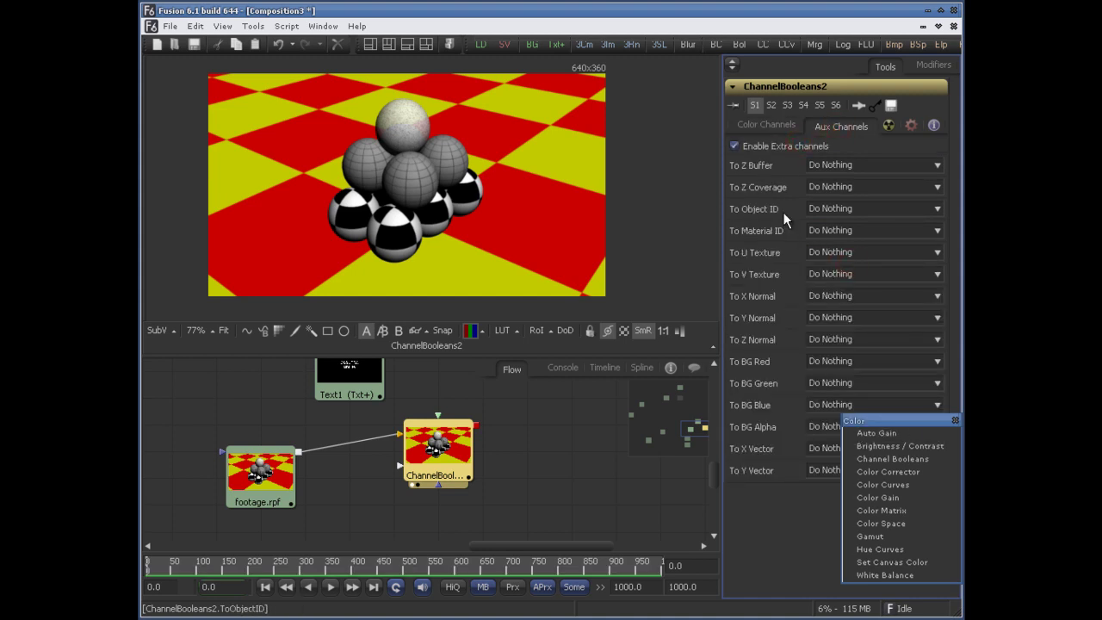
pyautogui.click(820, 210)
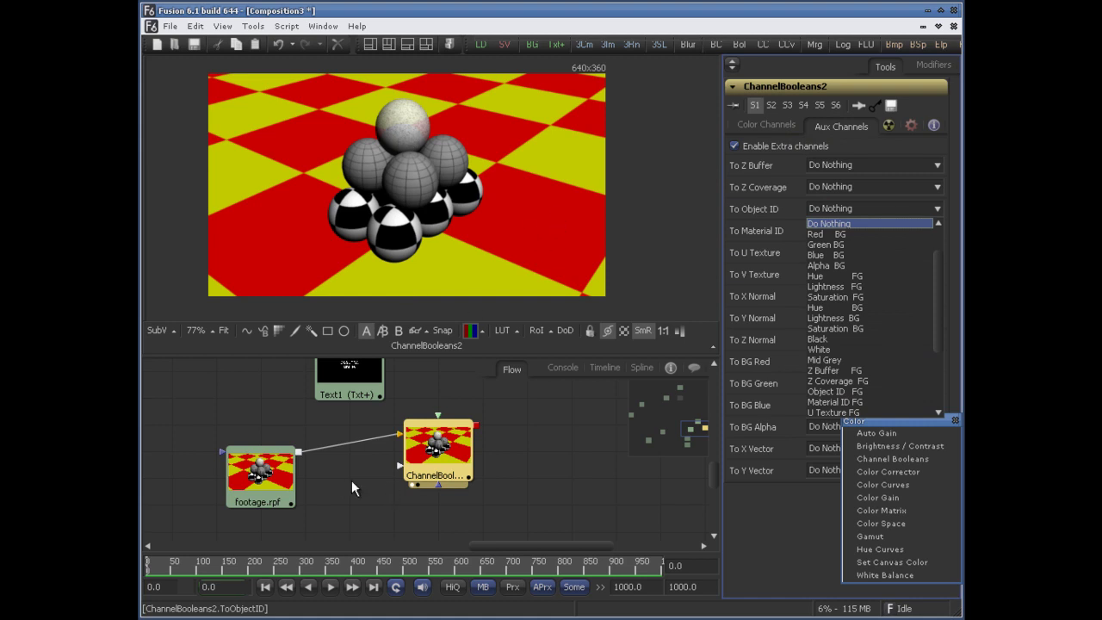
pyautogui.click(866, 236)
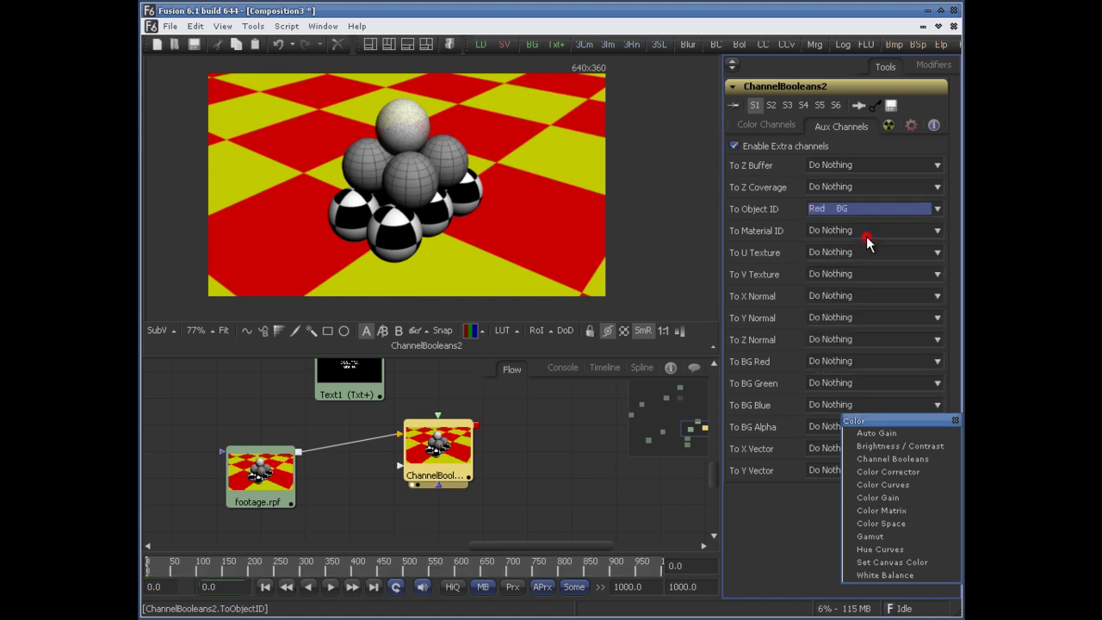
pyautogui.moveTo(444, 448); pyautogui.dragTo(439, 473)
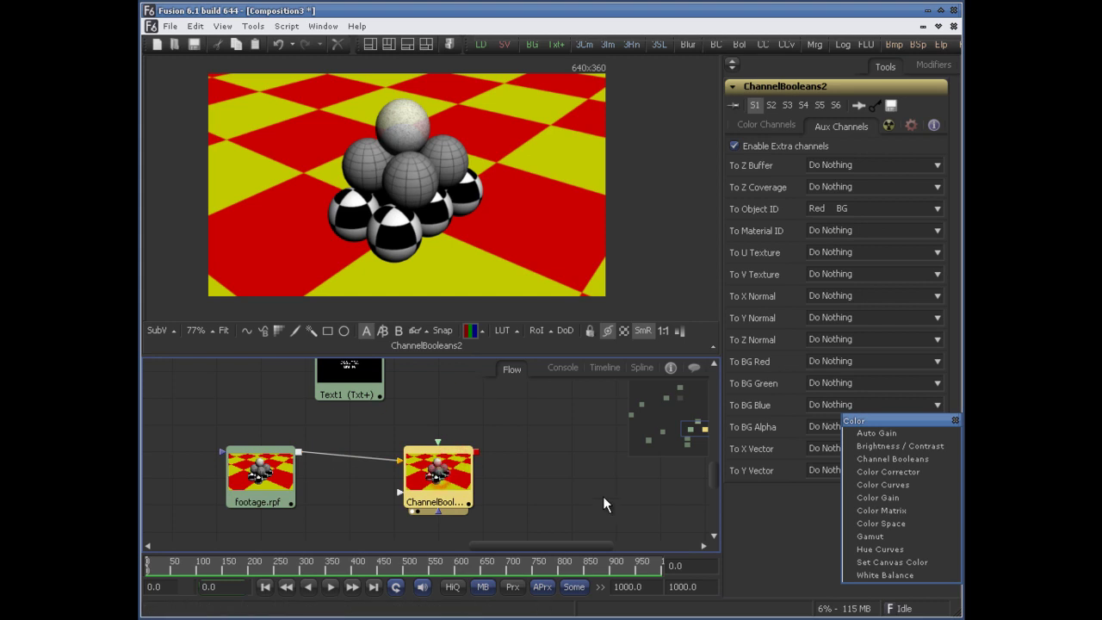
# Return to the ChannelBooleans2 color channel settings and view the whole Text1 image in the viewer.
pyautogui.moveTo(590, 497); pyautogui.dragTo(495, 514)
pyautogui.moveTo(419, 448); pyautogui.dragTo(397, 453)
pyautogui.click(787, 127)
pyautogui.moveTo(464, 382); pyautogui.dragTo(457, 429)
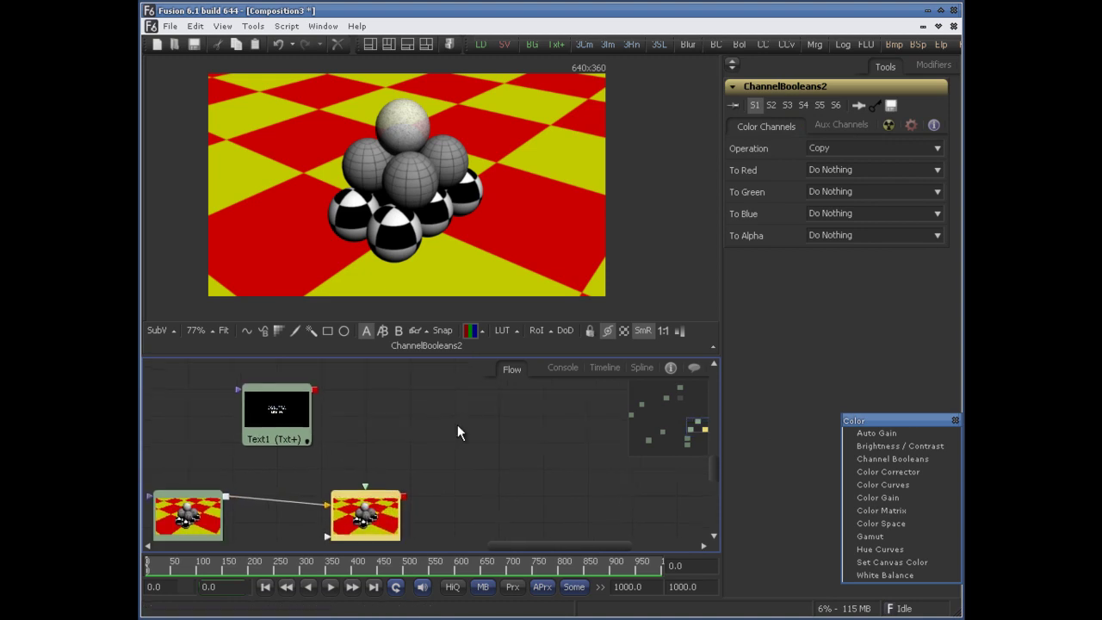
pyautogui.moveTo(306, 406); pyautogui.dragTo(401, 188)
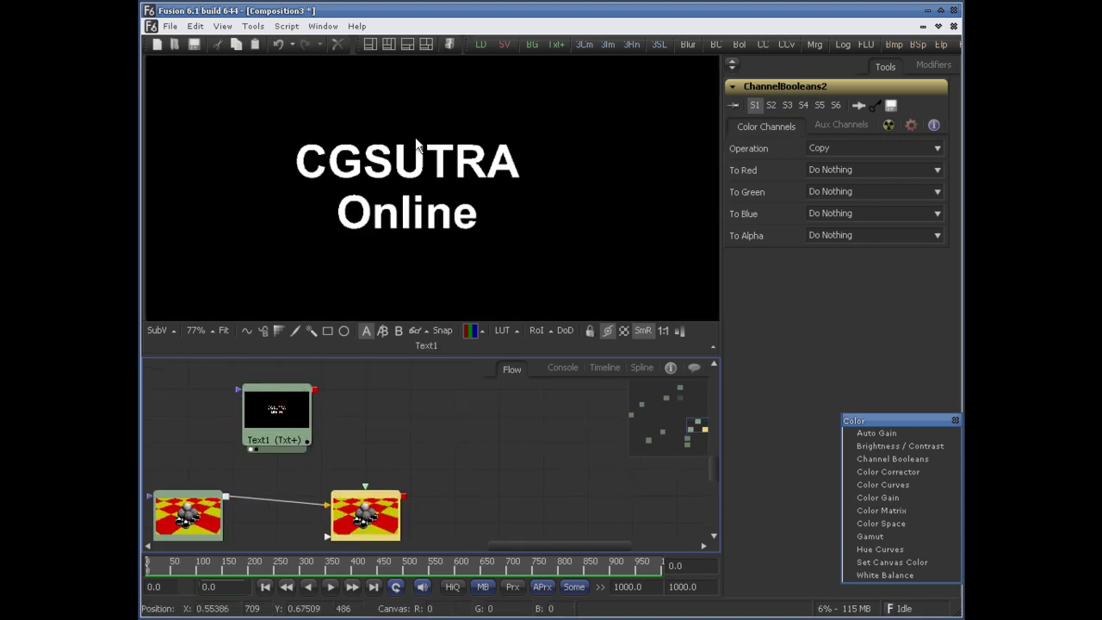
pyautogui.scroll(-1, 411, 188)
pyautogui.scroll(-1, 412, 184)
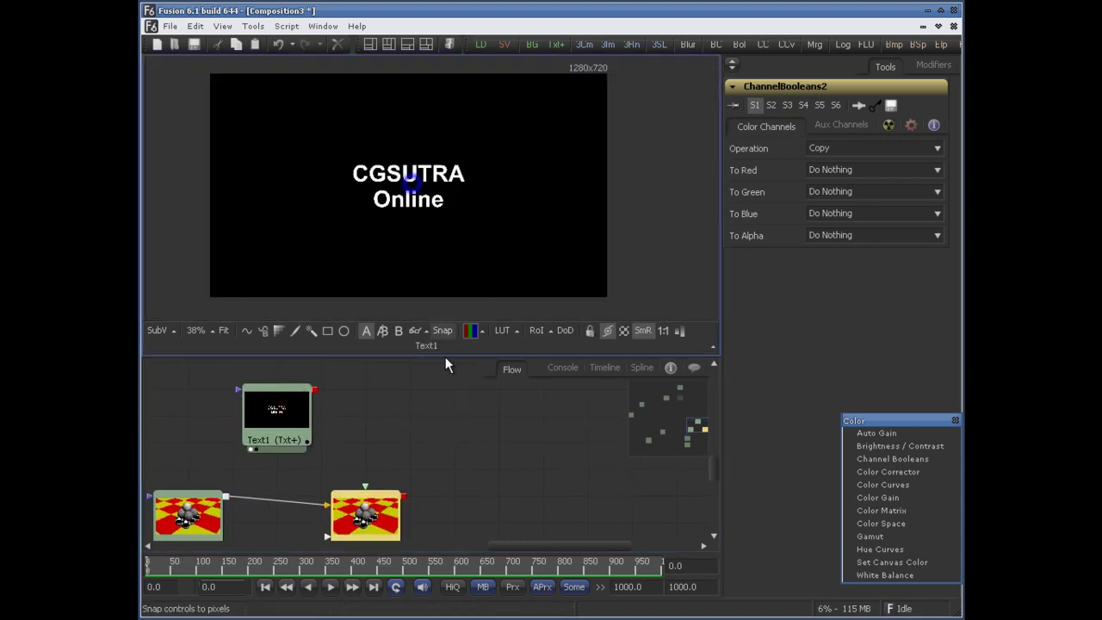
# Connect the Text1 node to the foreground input of ChannelBooleans2.
pyautogui.moveTo(431, 384); pyautogui.dragTo(412, 363)
pyautogui.moveTo(298, 368); pyautogui.dragTo(365, 473)
pyautogui.moveTo(296, 369); pyautogui.dragTo(362, 478)
pyautogui.click(404, 499)
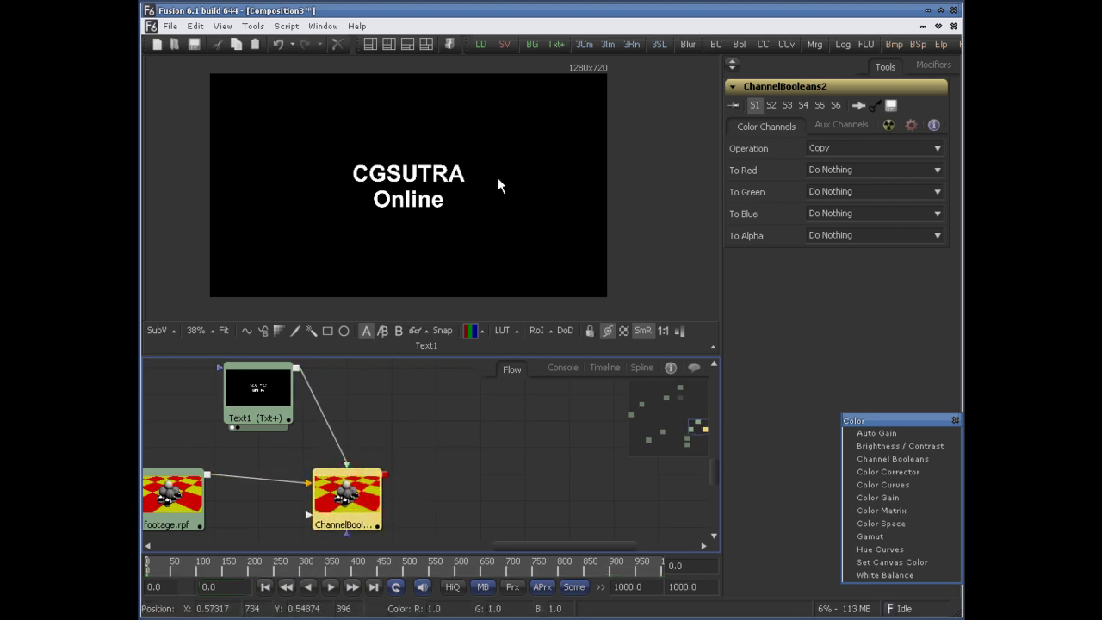
# Open the auxiliary channel settings of ChannelBooleans2 and add a Deep Pixel Texture tool after it.
pyautogui.scroll(2, 349, 487)
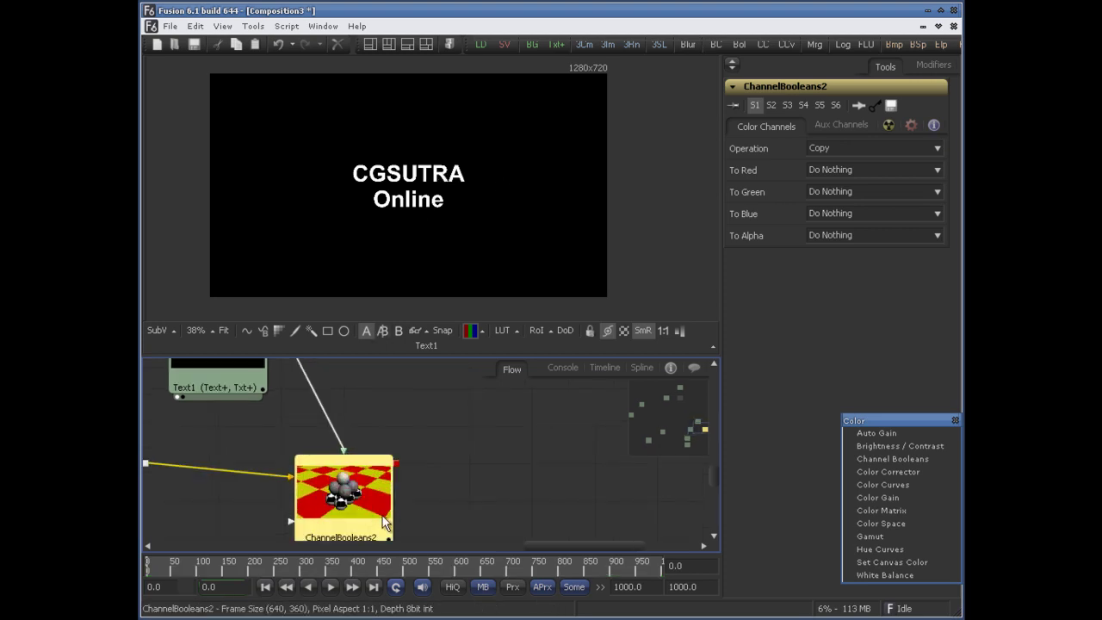
pyautogui.moveTo(379, 501); pyautogui.dragTo(440, 469)
pyautogui.click(841, 125)
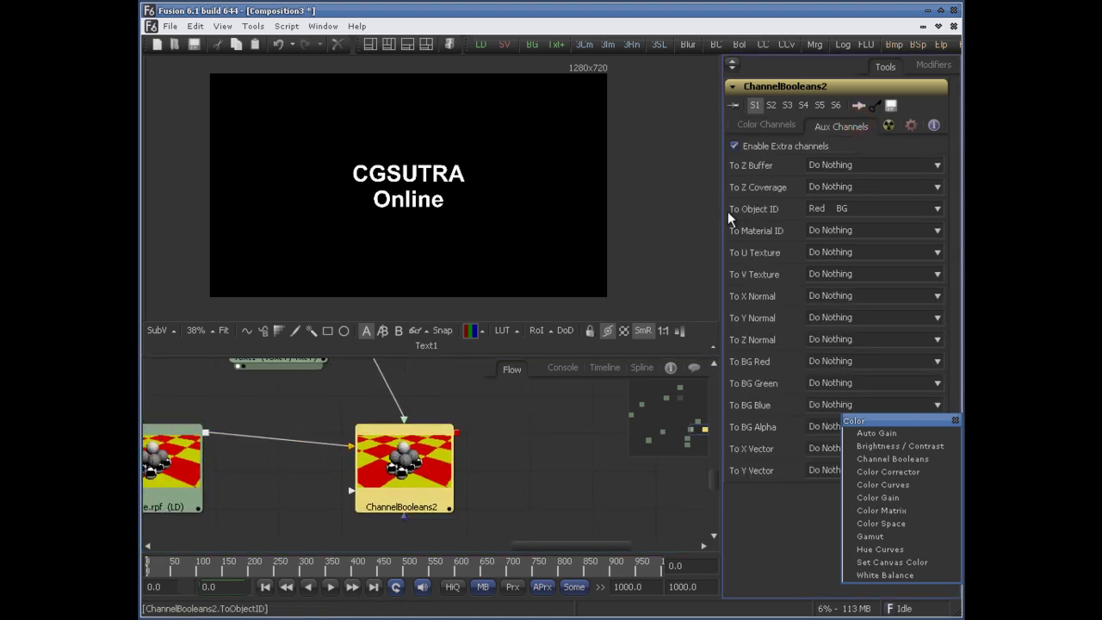
pyautogui.moveTo(537, 431); pyautogui.dragTo(412, 438)
pyautogui.rightClick(392, 431)
pyautogui.moveTo(432, 436)
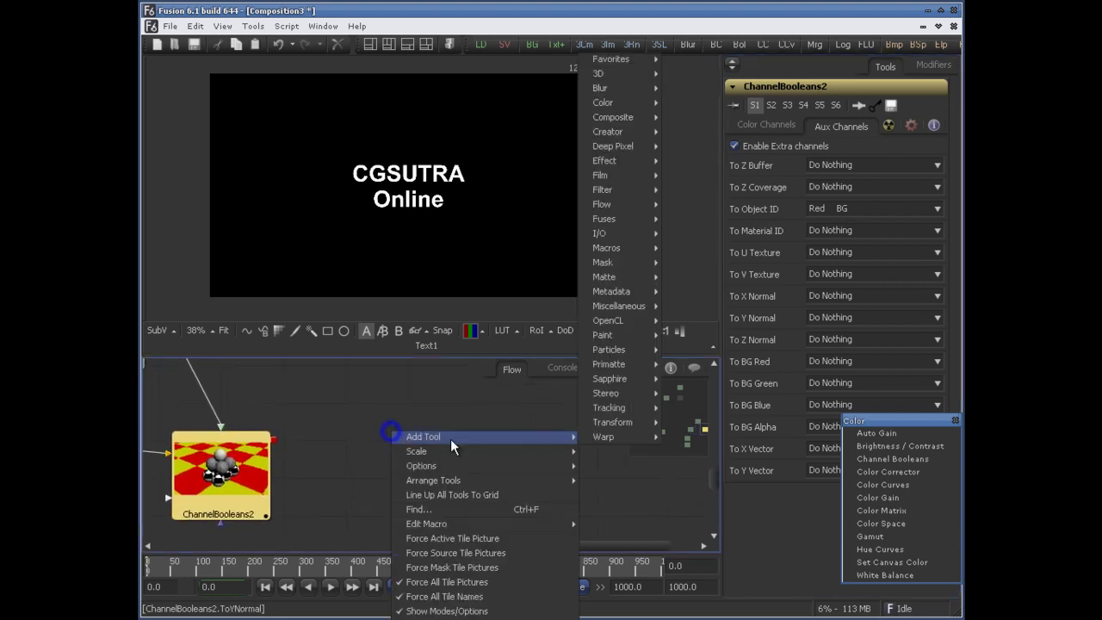
pyautogui.moveTo(639, 161)
pyautogui.moveTo(618, 146)
pyautogui.click(702, 186)
# Reroute the Text1 output from ChannelBooleans2 to the texture input of Texture1 and view Texture1.
pyautogui.moveTo(274, 428); pyautogui.dragTo(438, 192)
pyautogui.moveTo(256, 467); pyautogui.dragTo(292, 508)
pyautogui.moveTo(241, 445); pyautogui.dragTo(301, 450)
pyautogui.moveTo(197, 376); pyautogui.dragTo(382, 392)
pyautogui.moveTo(336, 522); pyautogui.dragTo(519, 528)
pyautogui.moveTo(553, 489); pyautogui.dragTo(456, 413)
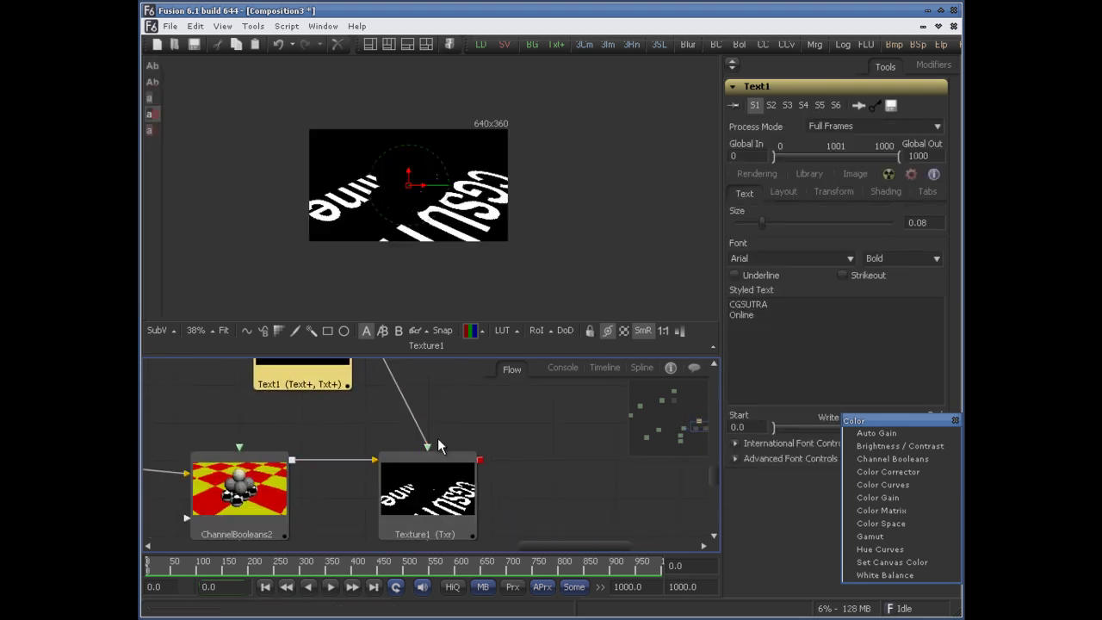
pyautogui.moveTo(429, 502); pyautogui.dragTo(483, 198)
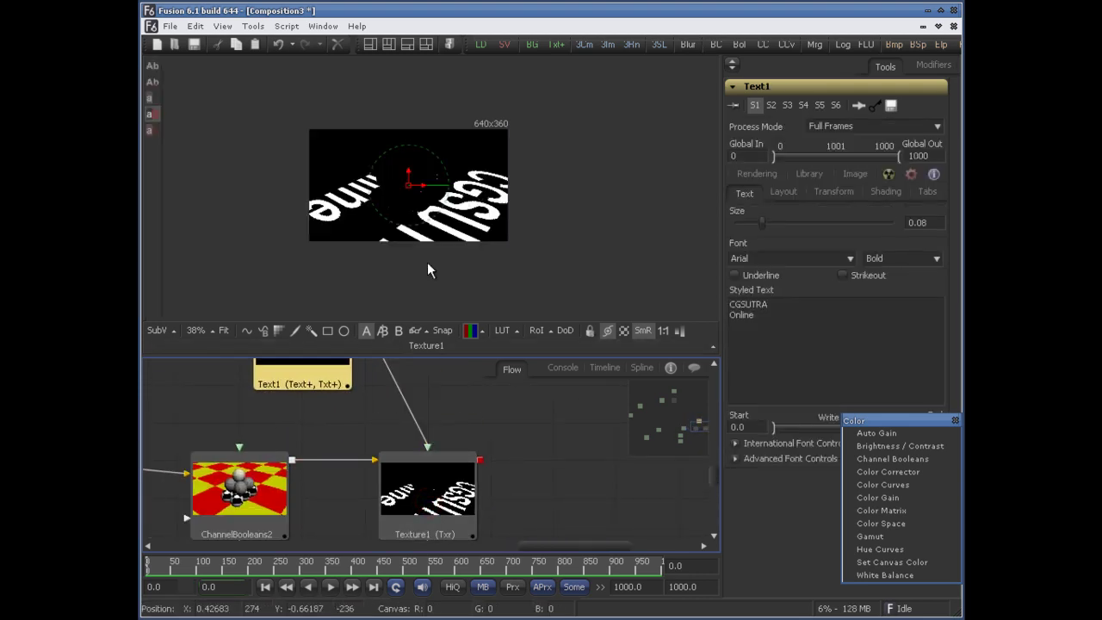
# Limit Texture1 to the red floor tiles by enabling Use Object and picking object ID 51914 from the image.
pyautogui.click(427, 508)
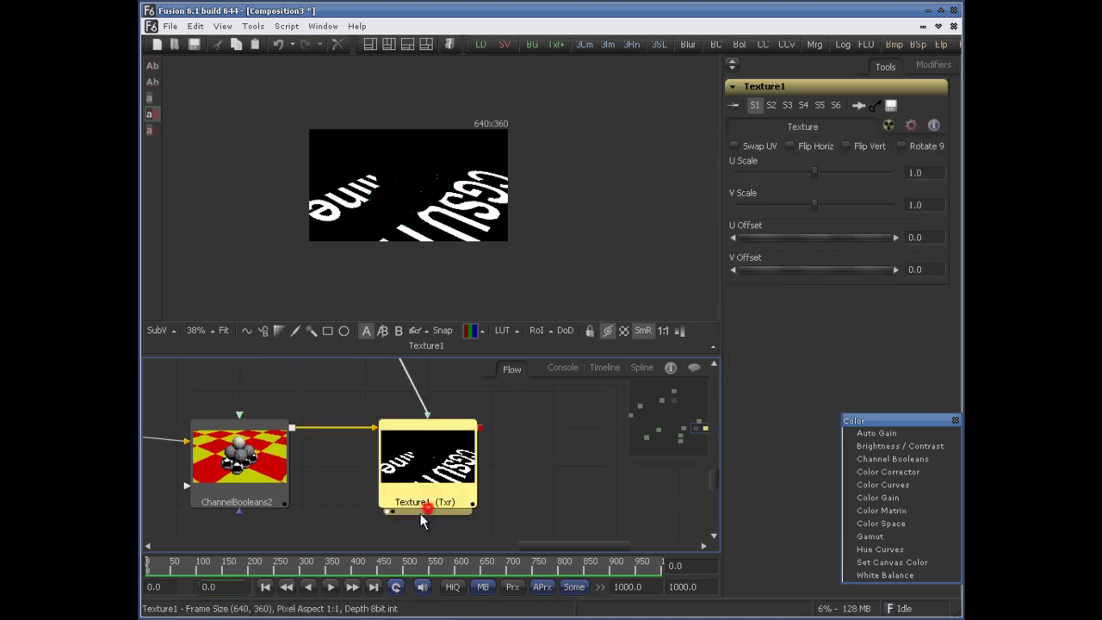
pyautogui.click(890, 125)
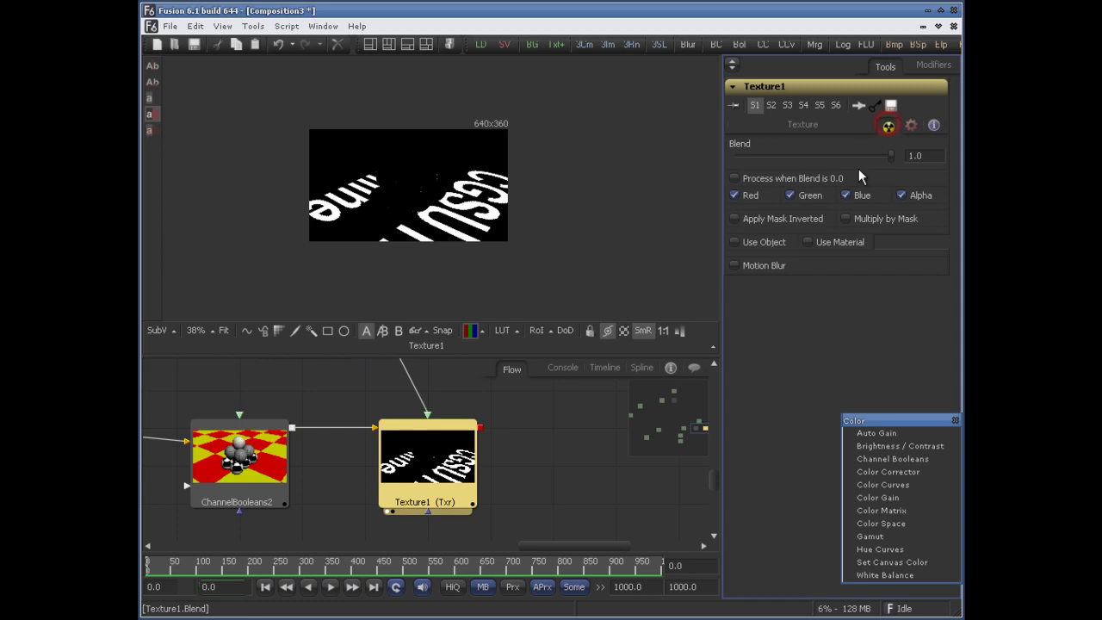
pyautogui.click(734, 242)
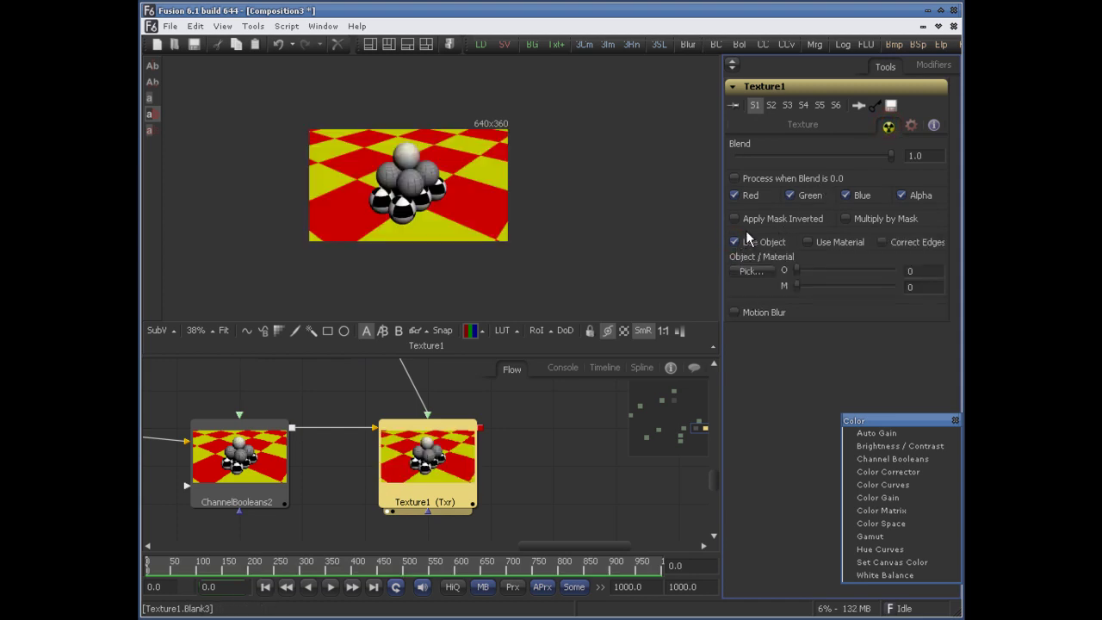
pyautogui.moveTo(751, 270); pyautogui.dragTo(503, 202)
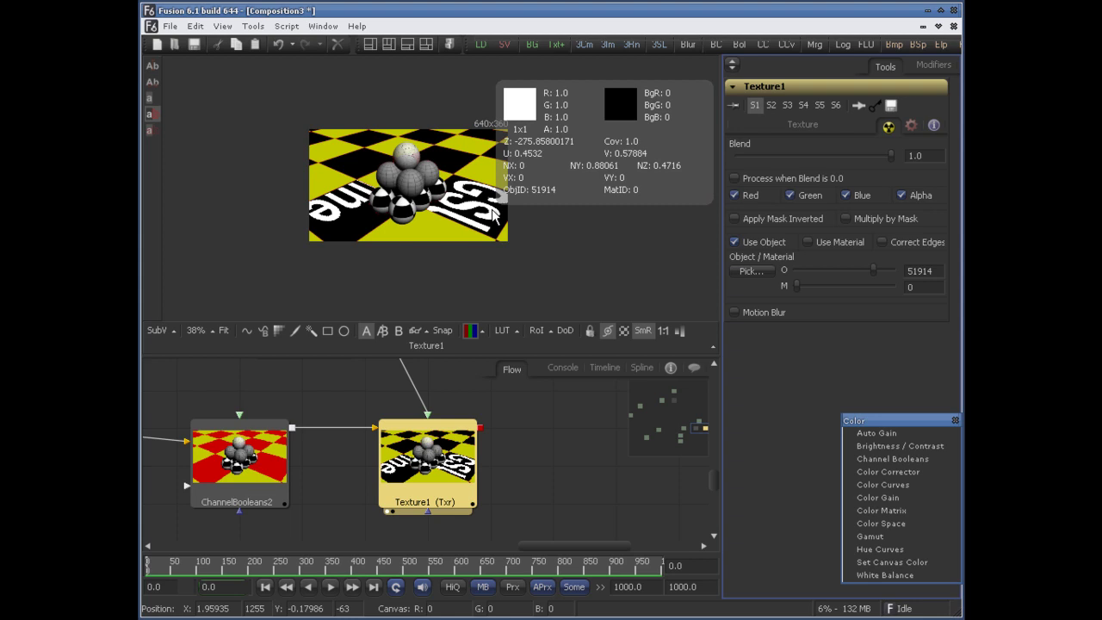
# Set both U Scale and V Scale of Texture1 to 10 and fit the image in the viewer.
pyautogui.scroll(2, 521, 427)
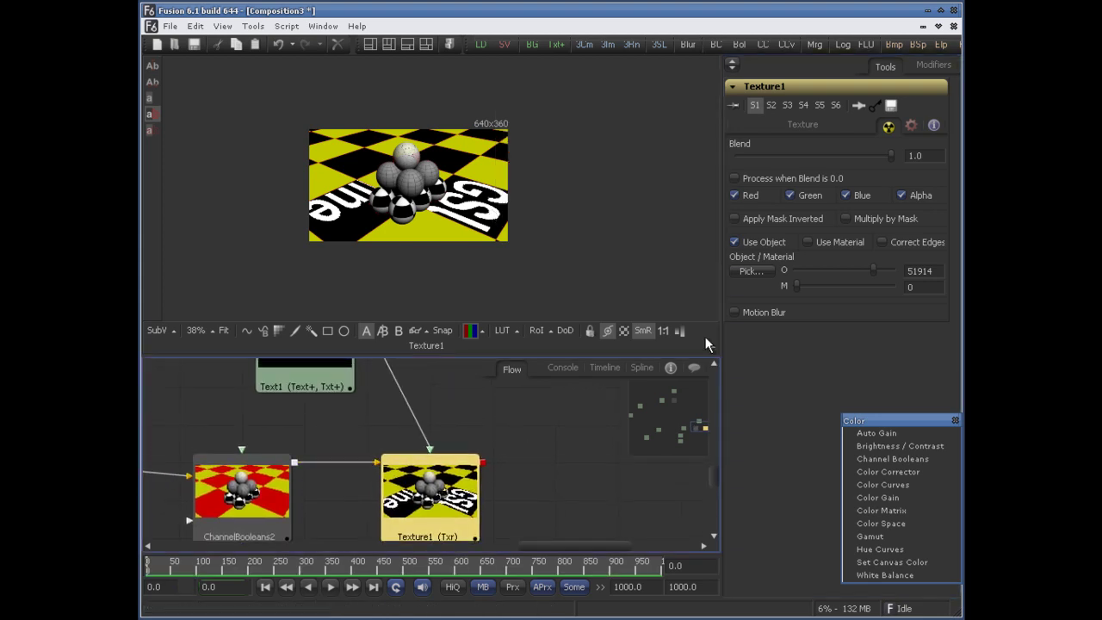
pyautogui.click(802, 127)
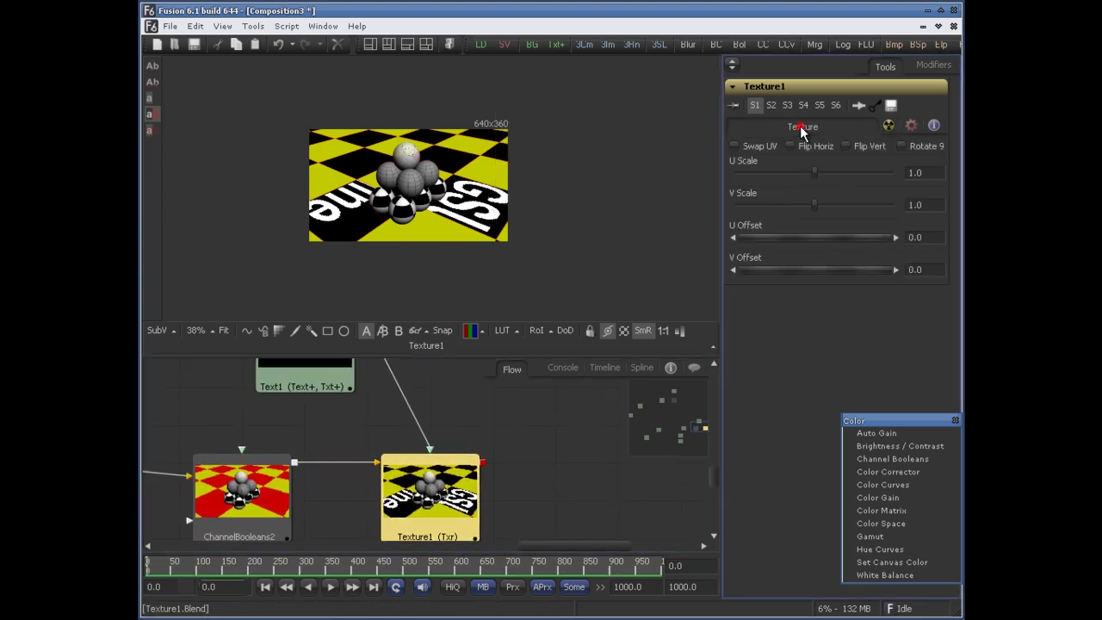
pyautogui.click(937, 171)
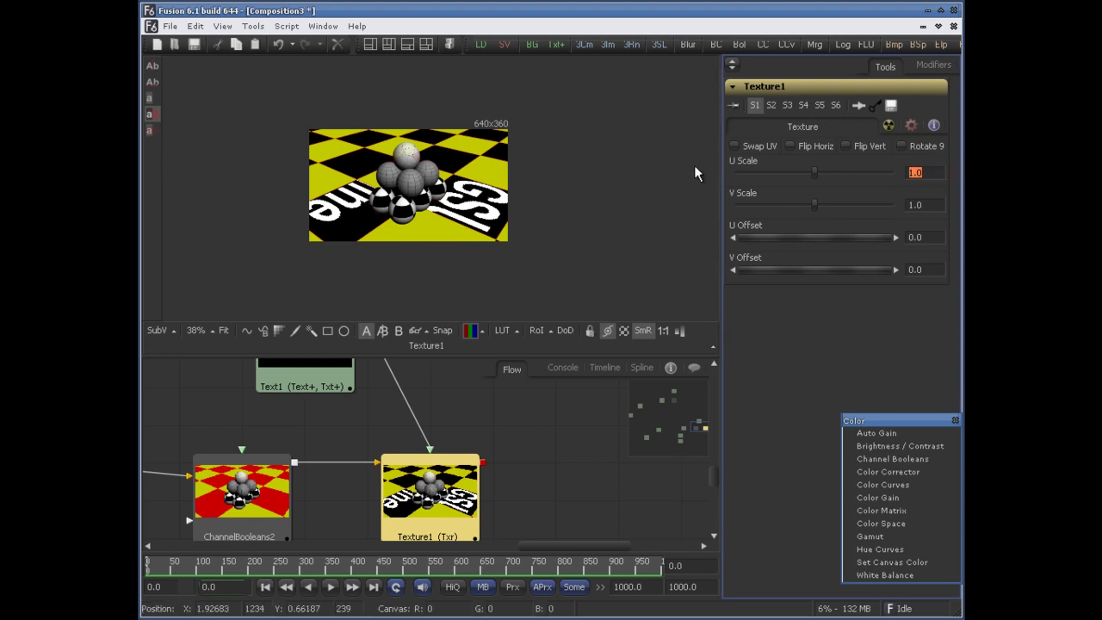
pyautogui.write('10')
pyautogui.press('Tab')
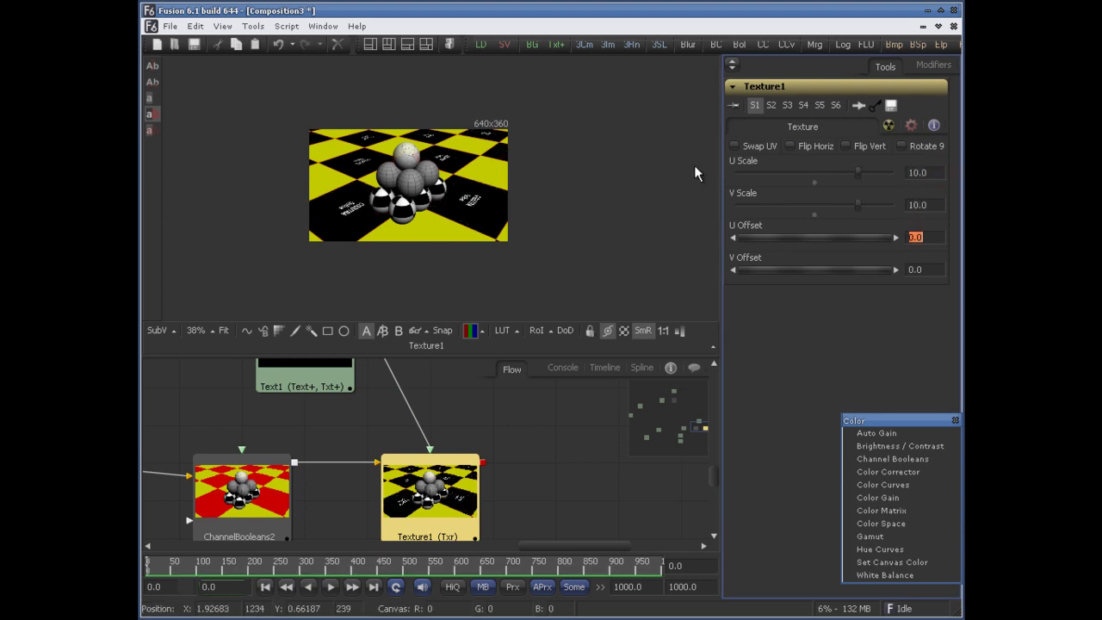
pyautogui.click(223, 330)
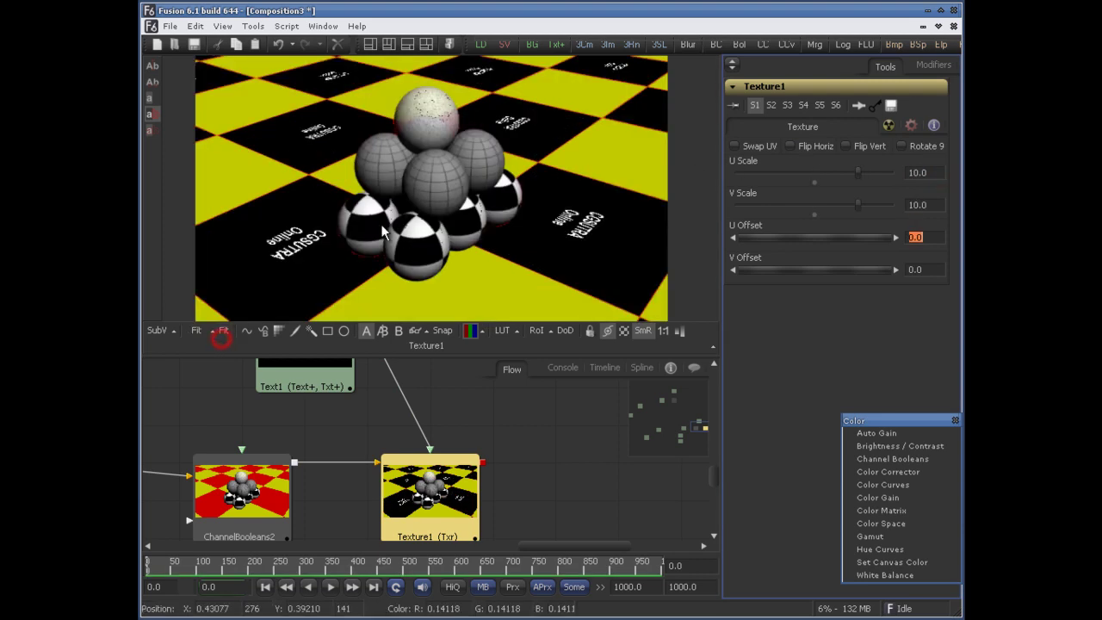
pyautogui.moveTo(419, 151); pyautogui.dragTo(413, 103)
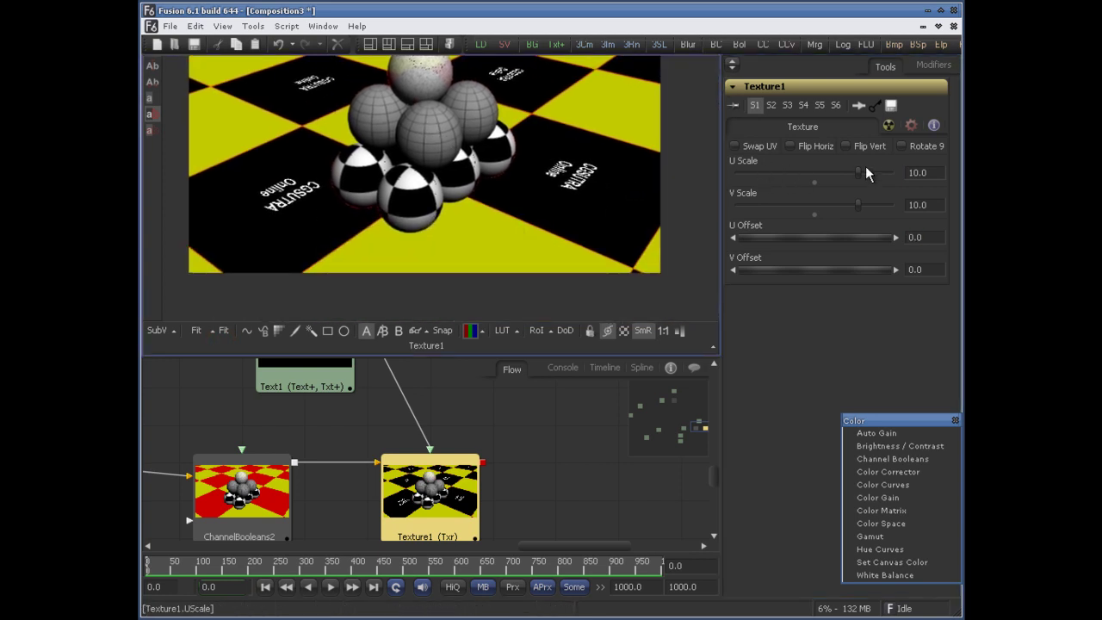
# Shift Texture1's U Offset to about -0.01 and V Offset to about -0.037, and try Swap UV, leaving it off.
pyautogui.moveTo(767, 238); pyautogui.dragTo(715, 259)
pyautogui.click(759, 148)
pyautogui.click(757, 147)
pyautogui.click(754, 147)
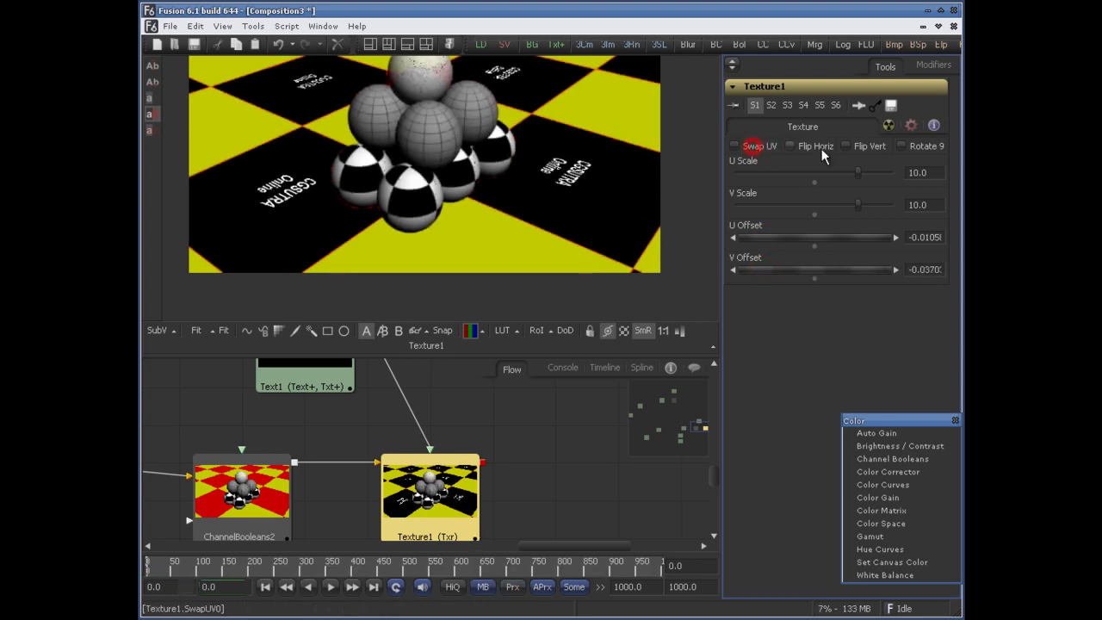
# Rotate the projected text by 90 degrees and try the horizontal and vertical flips, leaving both off.
pyautogui.click(901, 146)
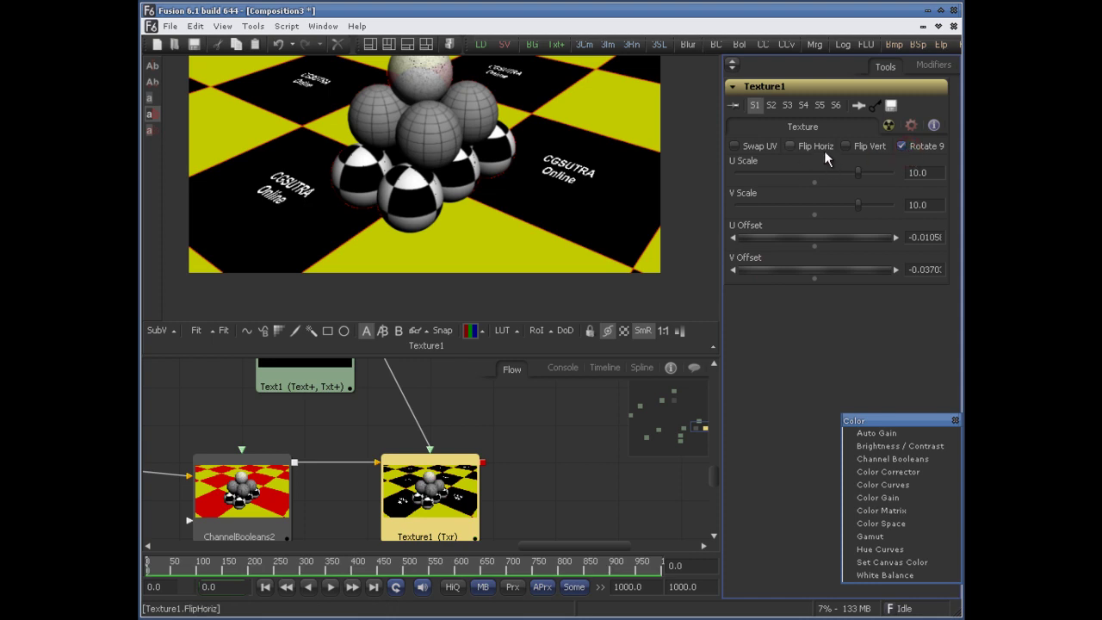
pyautogui.click(824, 148)
pyautogui.click(853, 146)
pyautogui.click(816, 148)
pyautogui.click(862, 147)
# Review the auxiliary and color channel settings of ChannelBooleans2.
pyautogui.moveTo(466, 411); pyautogui.dragTo(486, 393)
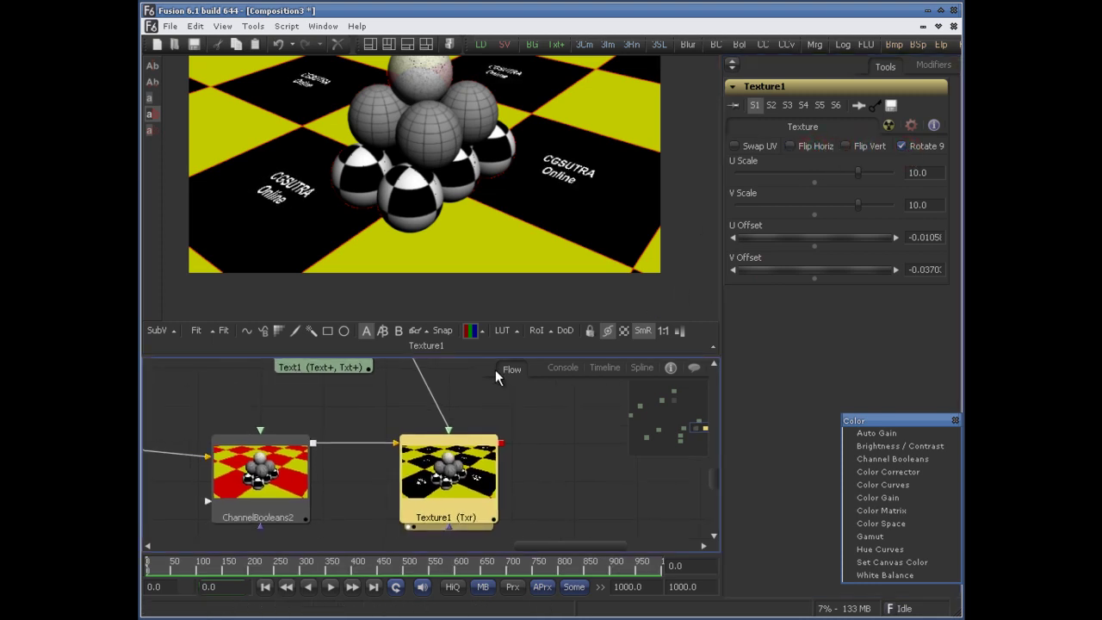
pyautogui.moveTo(409, 394); pyautogui.dragTo(433, 406)
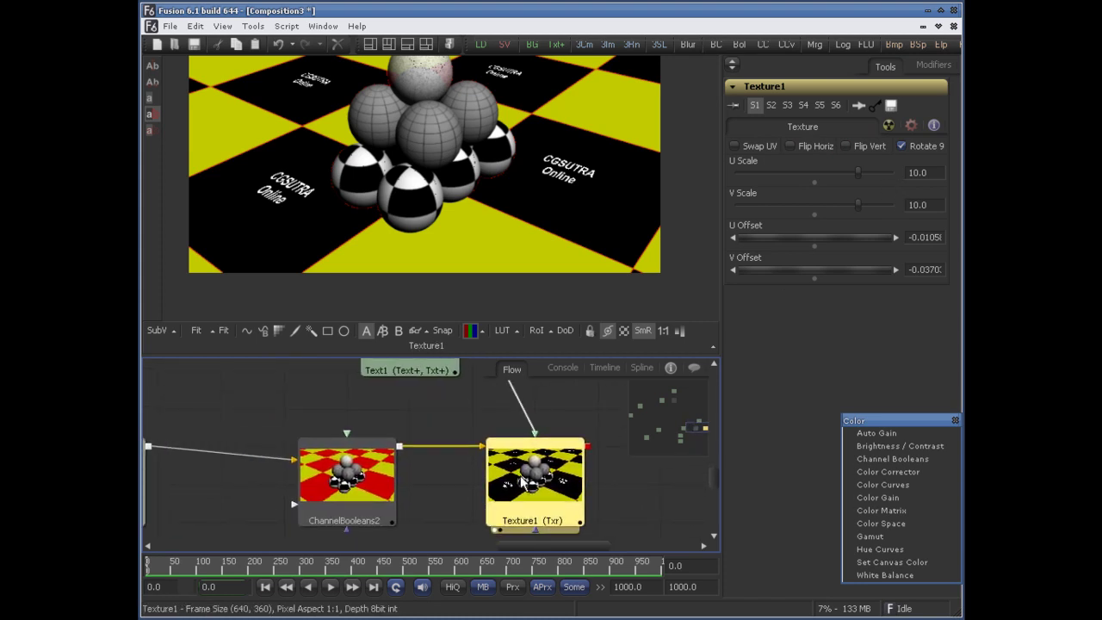
pyautogui.click(392, 479)
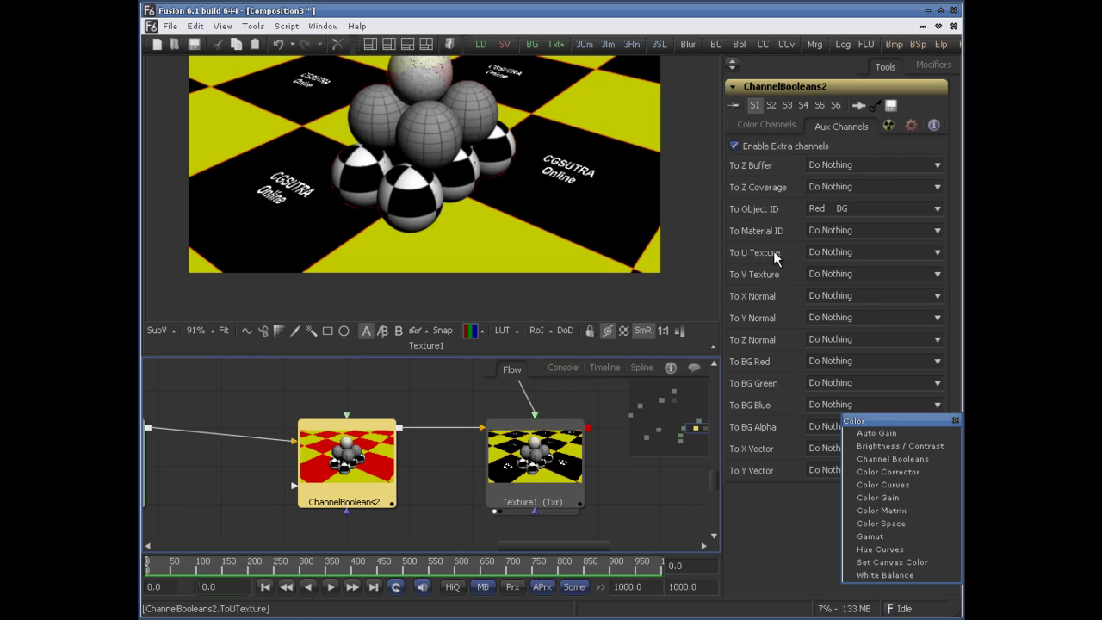
pyautogui.click(761, 127)
# Find the two tomato loaders in the flow and view tomatos.jpg.
pyautogui.moveTo(464, 400); pyautogui.dragTo(379, 427)
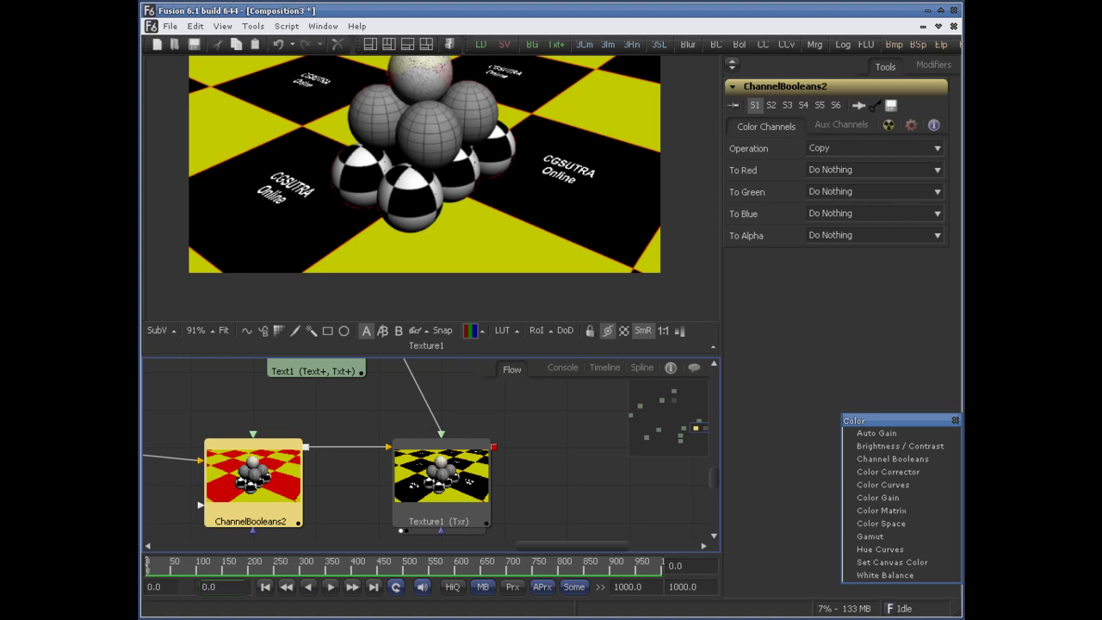
pyautogui.moveTo(506, 532); pyautogui.dragTo(424, 531)
pyautogui.moveTo(551, 393); pyautogui.dragTo(281, 470)
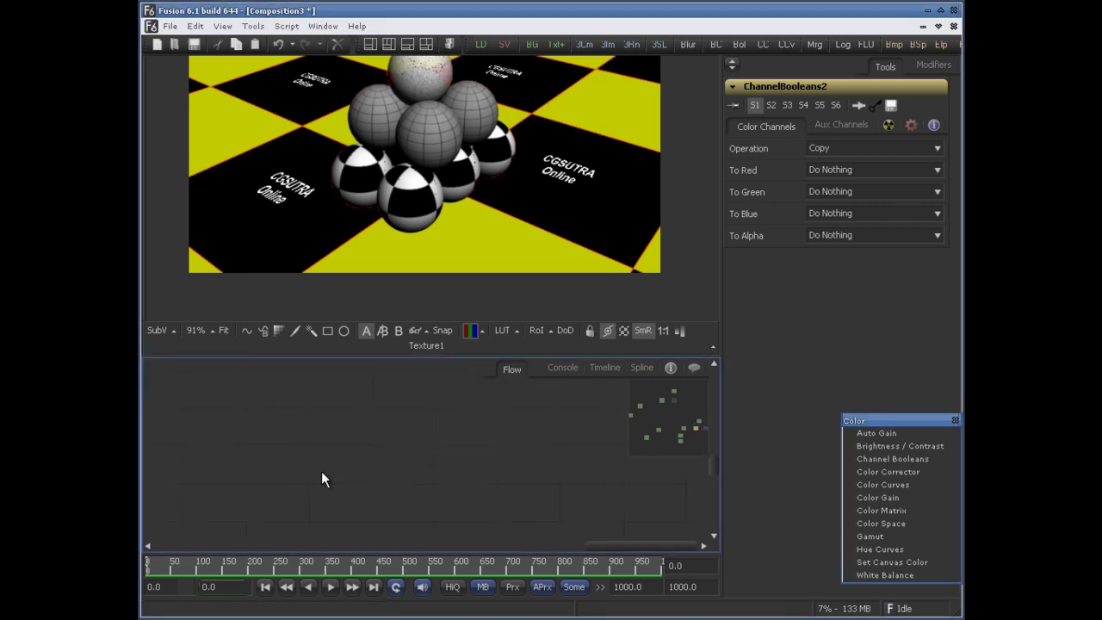
pyautogui.moveTo(659, 388); pyautogui.dragTo(679, 433)
pyautogui.moveTo(568, 463); pyautogui.dragTo(525, 381)
pyautogui.moveTo(516, 471); pyautogui.dragTo(519, 452)
pyautogui.moveTo(428, 519); pyautogui.dragTo(300, 502)
pyautogui.click(410, 397)
pyautogui.moveTo(485, 407)
pyautogui.mouseDown()
pyautogui.moveTo(478, 416)
pyautogui.moveTo(480, 392)
pyautogui.mouseUp()
pyautogui.moveTo(317, 497); pyautogui.dragTo(376, 225)
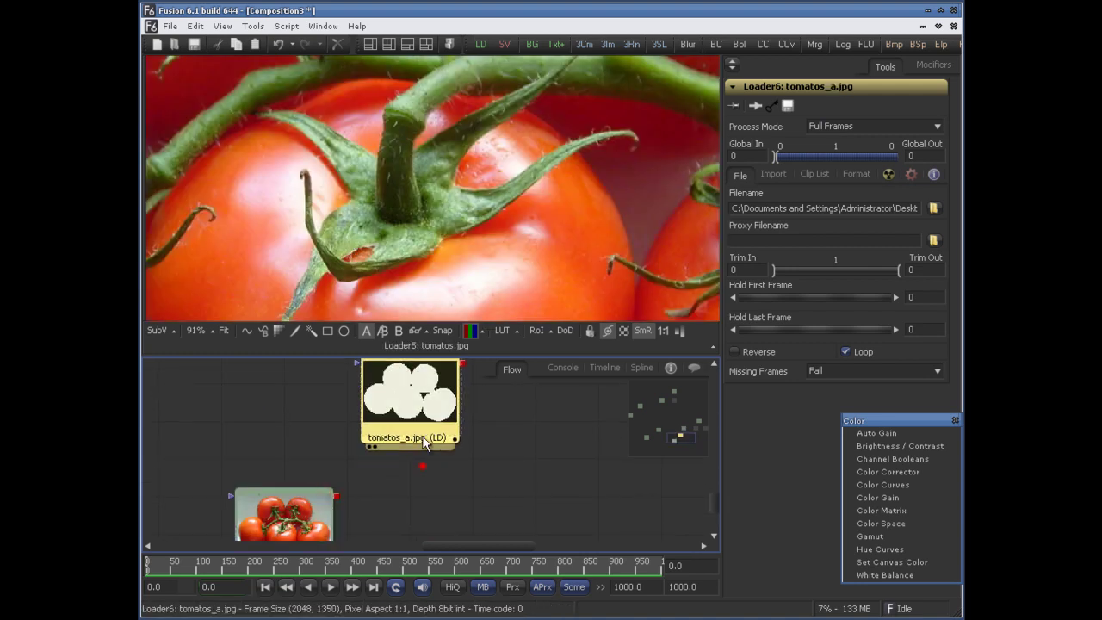
# View the tomatos_a.jpg matte and fit the whole image in the viewer.
pyautogui.moveTo(422, 466); pyautogui.dragTo(427, 221)
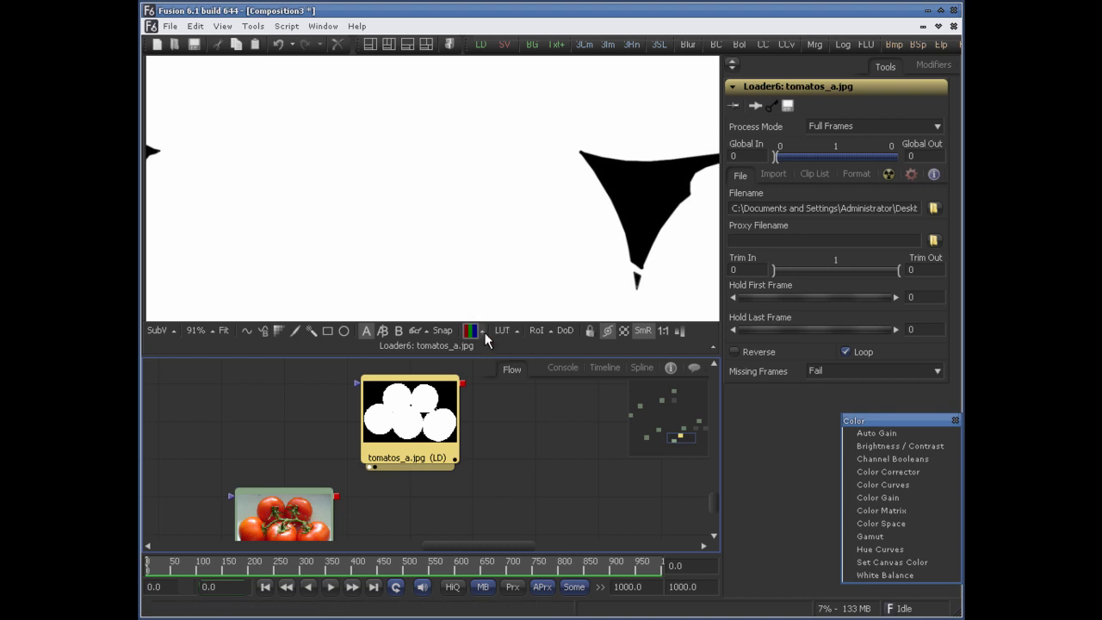
pyautogui.moveTo(390, 426); pyautogui.dragTo(361, 393)
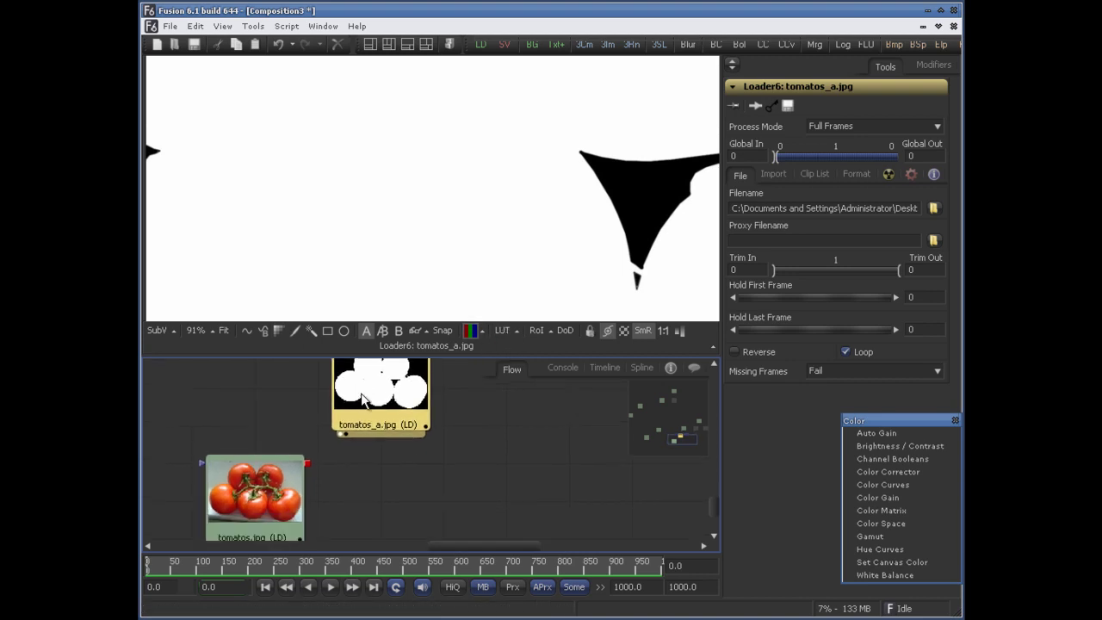
pyautogui.moveTo(341, 498); pyautogui.dragTo(283, 485)
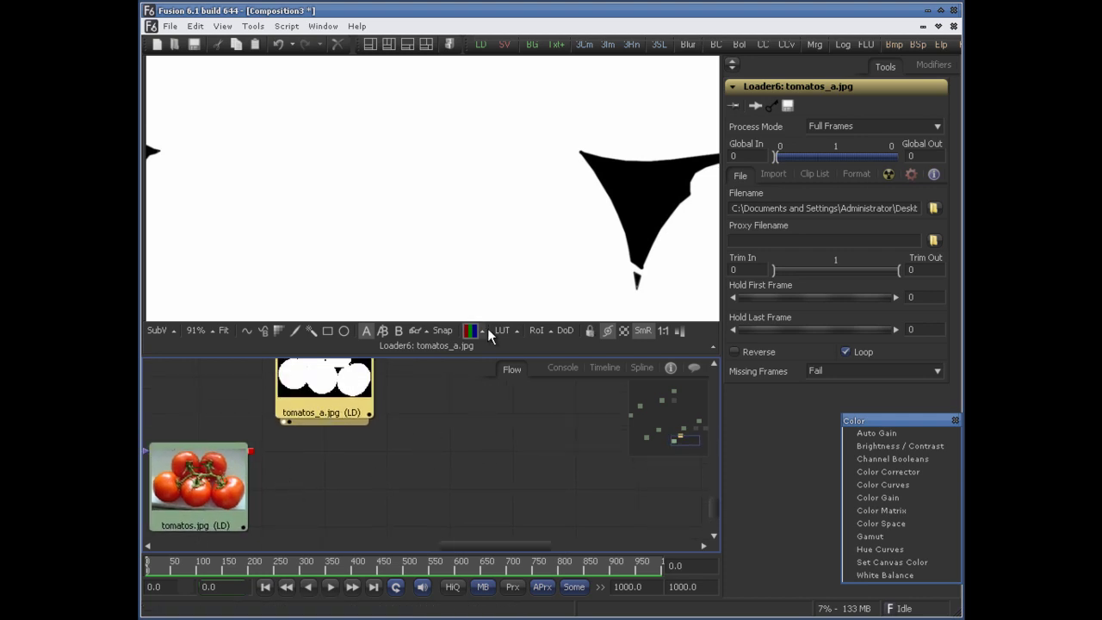
pyautogui.click(227, 331)
# Add a new Channel Booleans node beside the tomato loaders and connect tomatos.jpg to its background input.
pyautogui.click(401, 481)
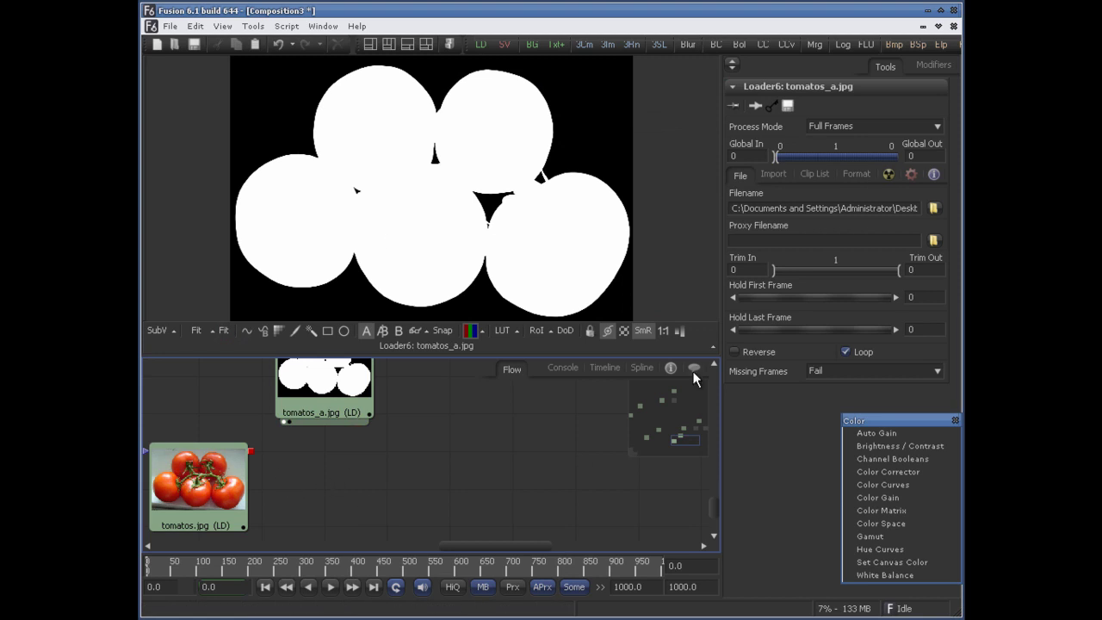
pyautogui.click(900, 459)
pyautogui.click(312, 468)
pyautogui.moveTo(252, 428); pyautogui.dragTo(390, 456)
pyautogui.click(411, 459)
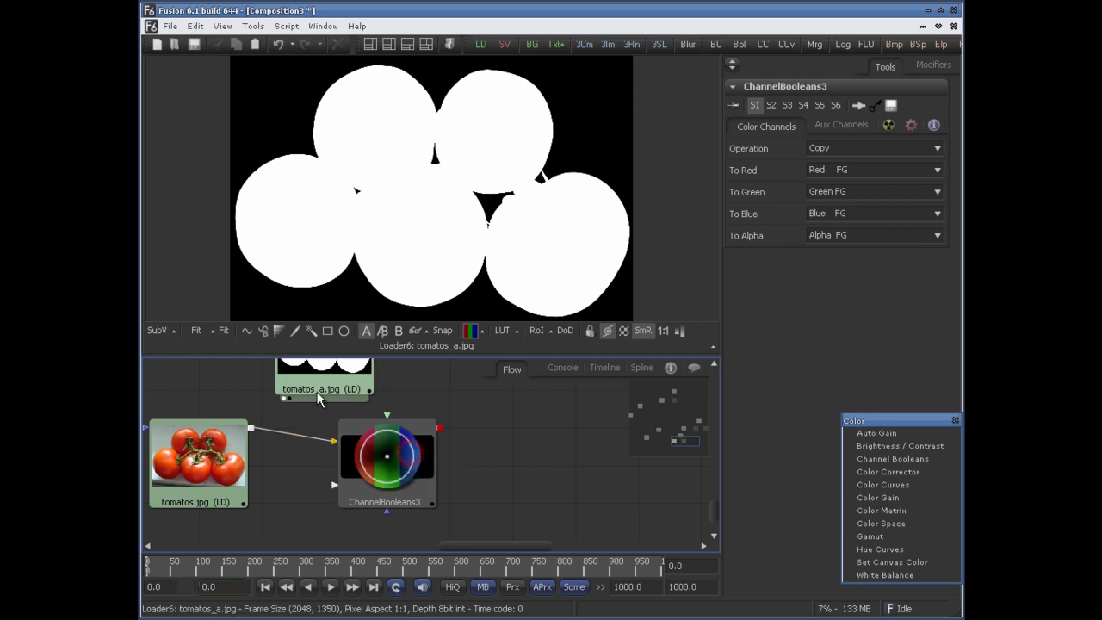
# Connect tomatos_a.jpg to the foreground input of ChannelBooleans3 and view the result.
pyautogui.scroll(2, 388, 465)
pyautogui.moveTo(388, 464); pyautogui.dragTo(343, 415)
pyautogui.click(340, 411)
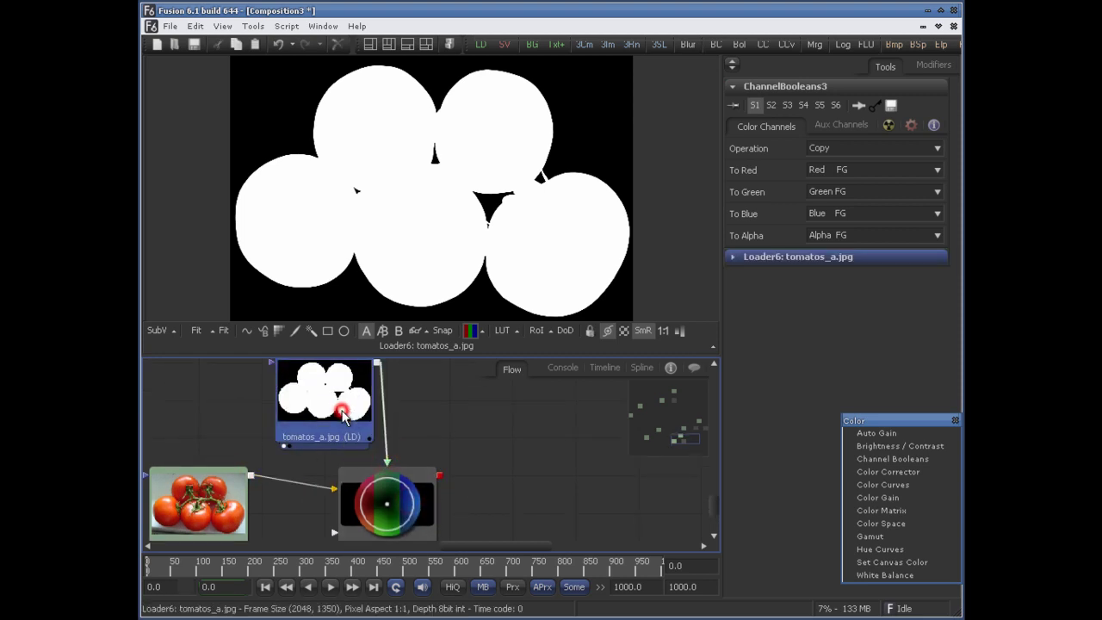
pyautogui.moveTo(441, 411); pyautogui.dragTo(421, 373)
pyautogui.moveTo(470, 490); pyautogui.dragTo(470, 490)
pyautogui.moveTo(372, 479); pyautogui.dragTo(502, 177)
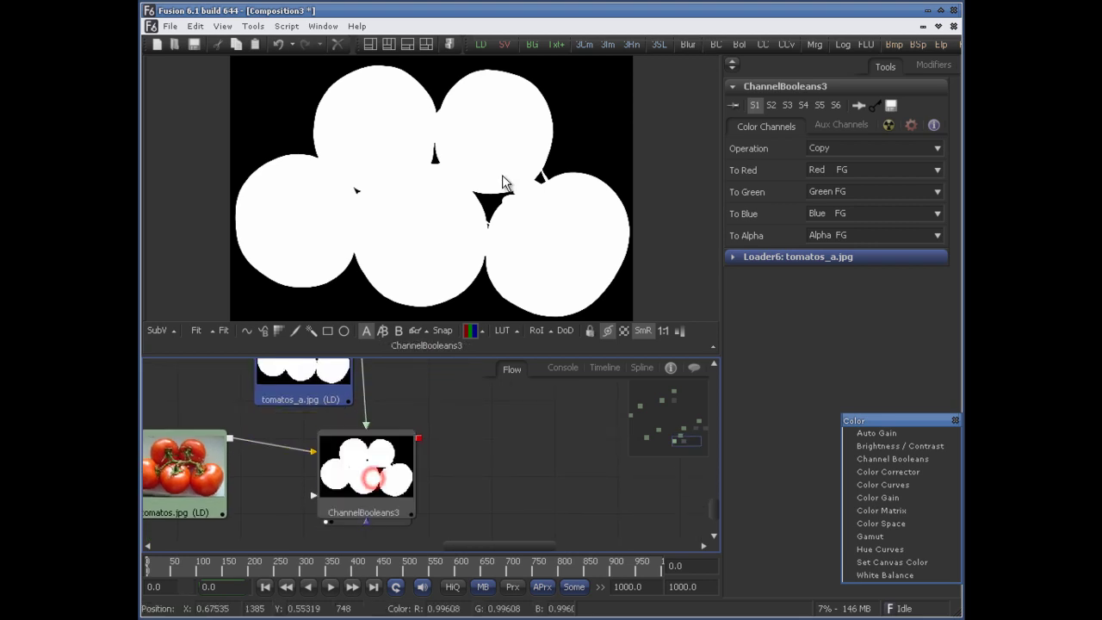
# Set To Red, To Green and To Blue of ChannelBooleans3 to Do Nothing.
pyautogui.click(396, 437)
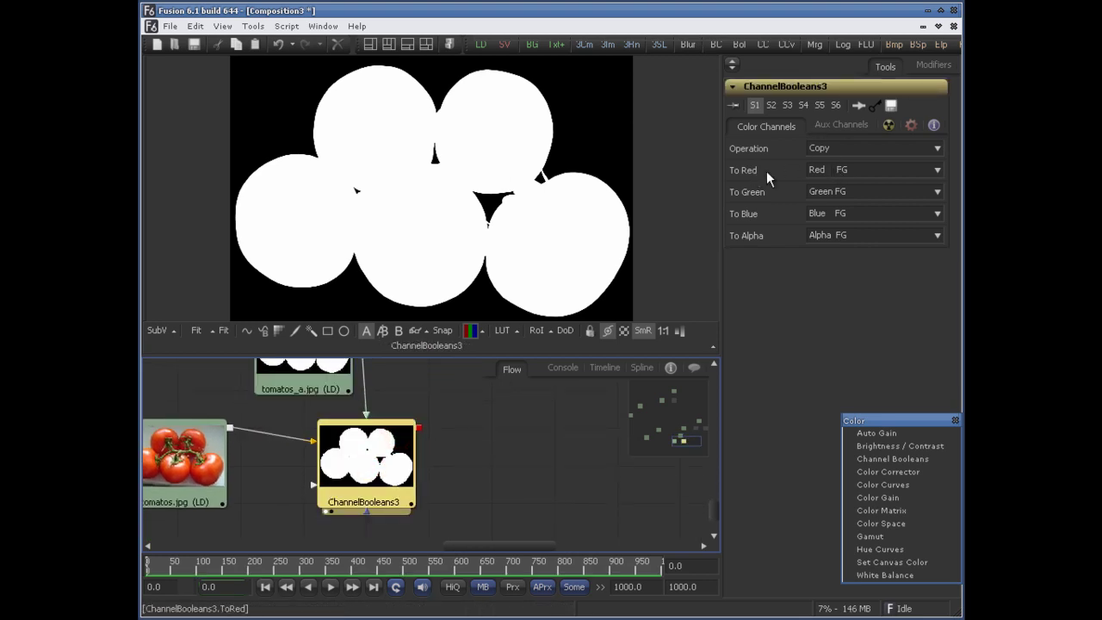
pyautogui.click(823, 170)
pyautogui.click(828, 226)
pyautogui.click(832, 192)
pyautogui.click(847, 227)
pyautogui.click(846, 216)
pyautogui.click(862, 251)
# Set To Alpha of ChannelBooleans3 to Lightness FG.
pyautogui.click(848, 236)
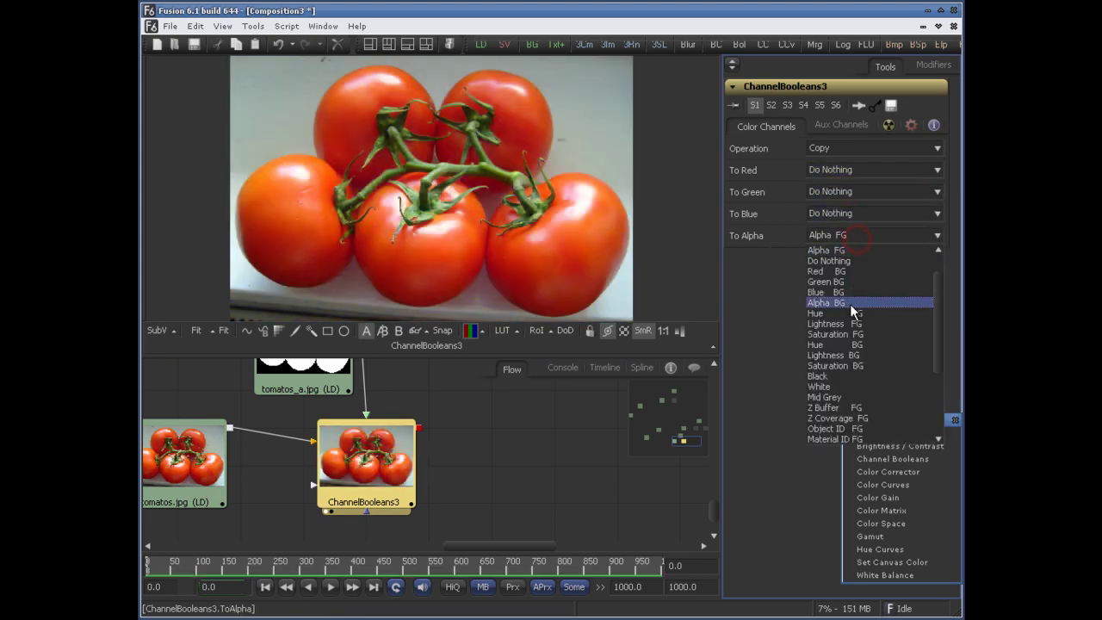
pyautogui.moveTo(938, 284)
pyautogui.mouseDown()
pyautogui.moveTo(937, 339)
pyautogui.moveTo(940, 279)
pyautogui.mouseUp()
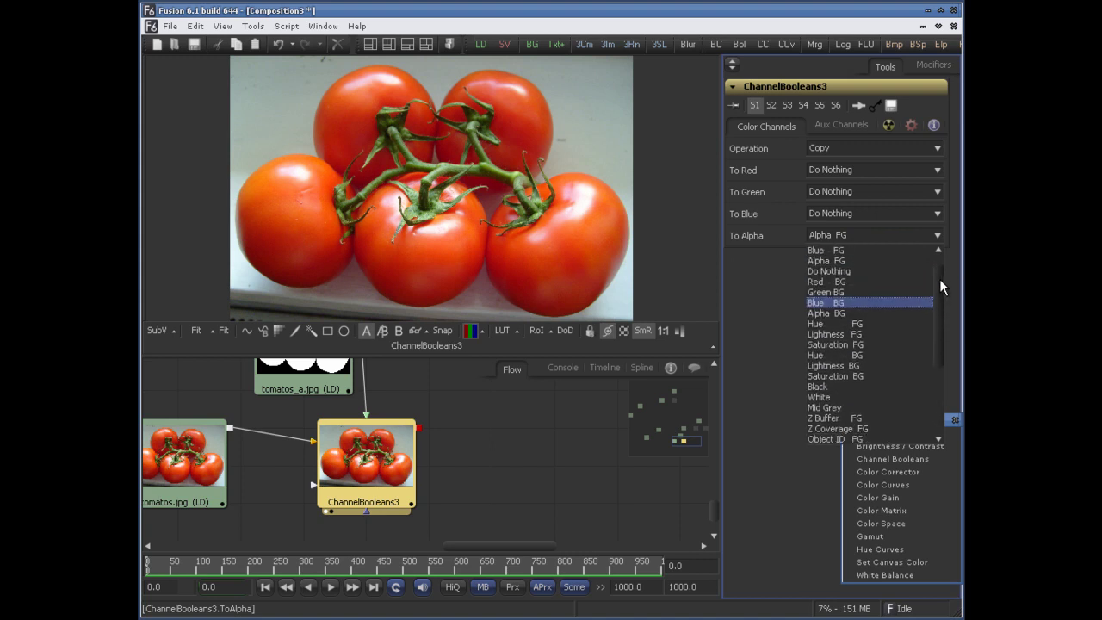
pyautogui.click(893, 338)
# Switch the viewer from the color display of ChannelBooleans3 to its Z channel.
pyautogui.moveTo(516, 461); pyautogui.dragTo(502, 509)
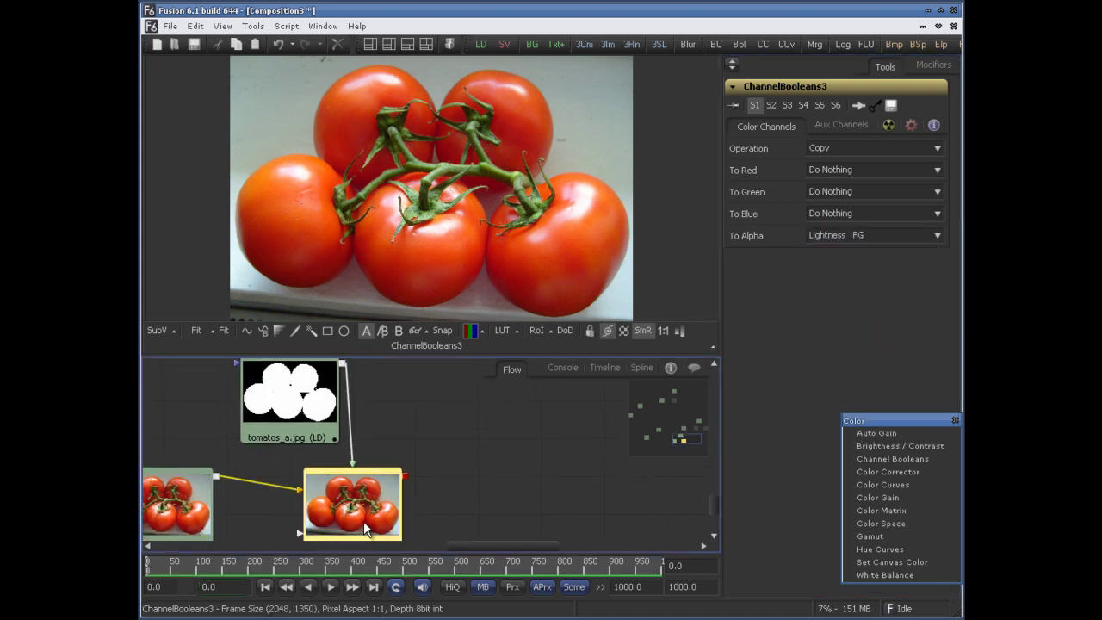
pyautogui.click(470, 335)
pyautogui.click(471, 331)
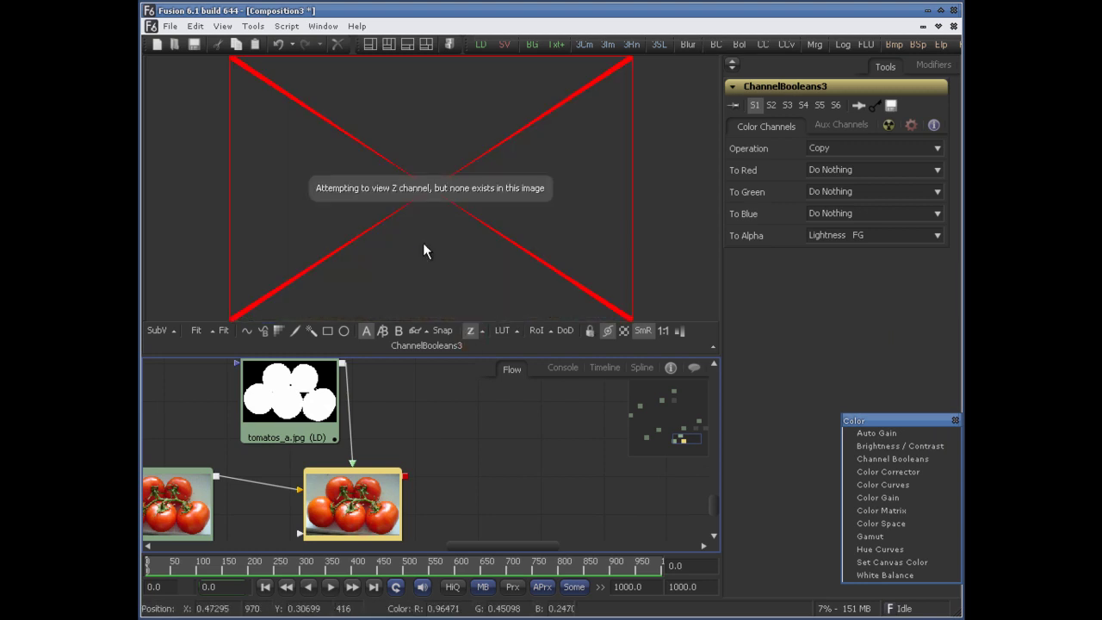
# Switch the viewer of ChannelBooleans3 from the Z channel back to the color display.
pyautogui.click(481, 330)
pyautogui.click(476, 300)
pyautogui.click(475, 331)
pyautogui.click(474, 331)
pyautogui.click(474, 331)
pyautogui.moveTo(491, 457); pyautogui.dragTo(552, 441)
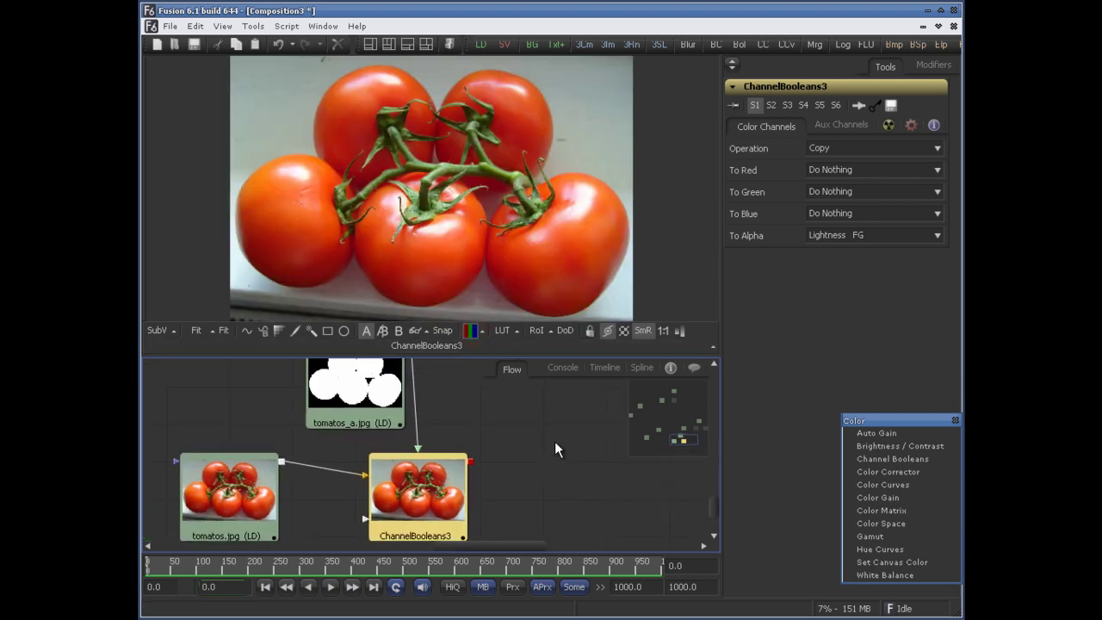
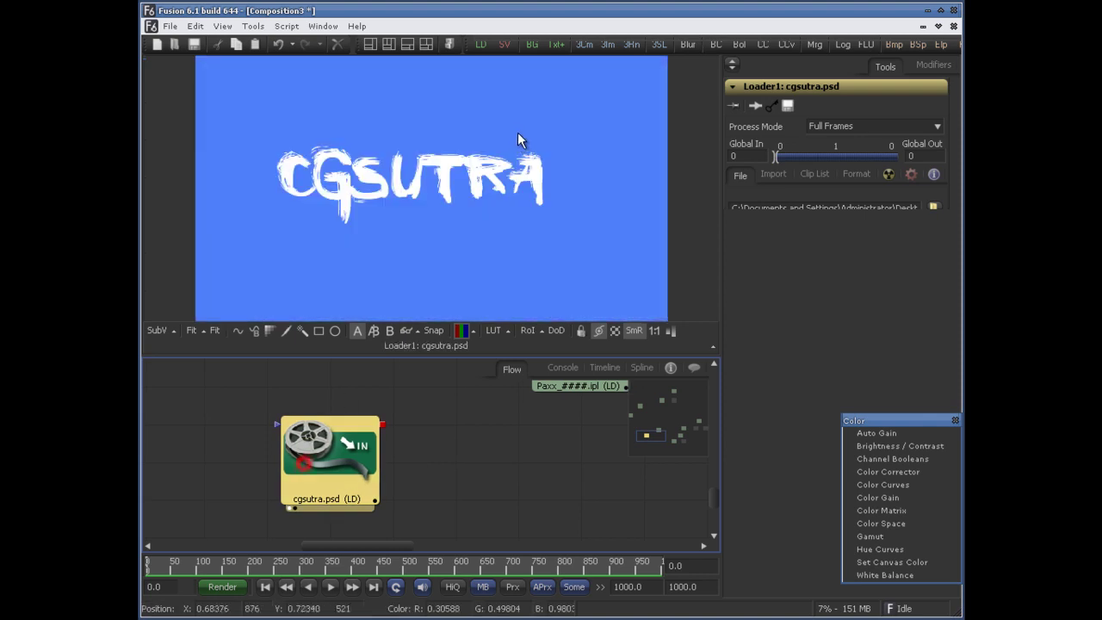
# Add a Channel Booleans tool after the cgsutra.psd loader.
pyautogui.click(379, 183)
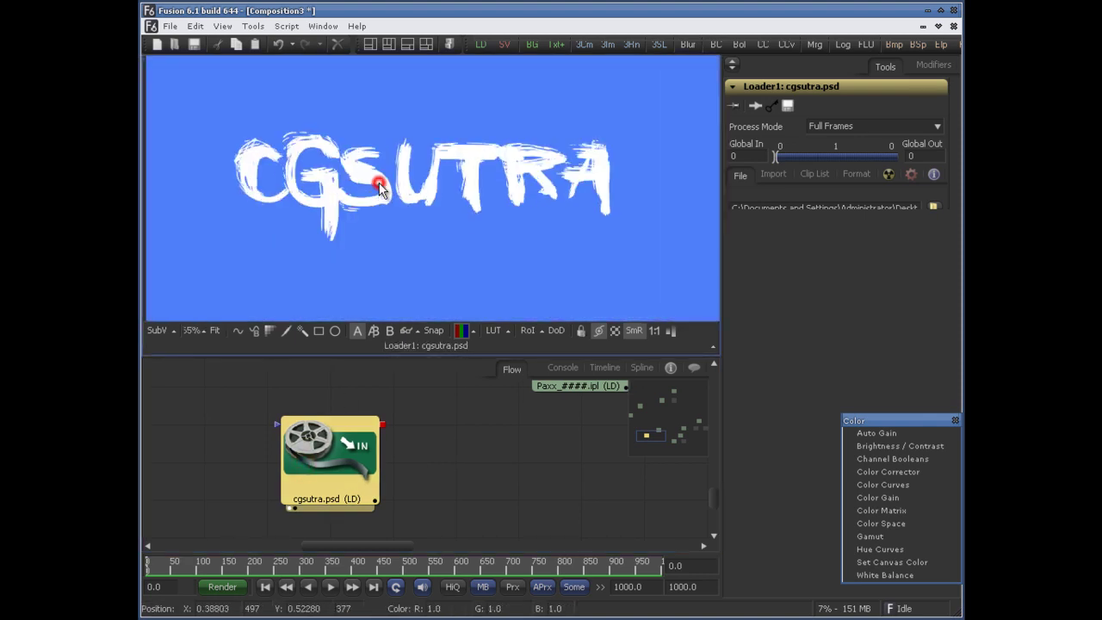
pyautogui.scroll(-1, 376, 188)
pyautogui.scroll(-1, 376, 188)
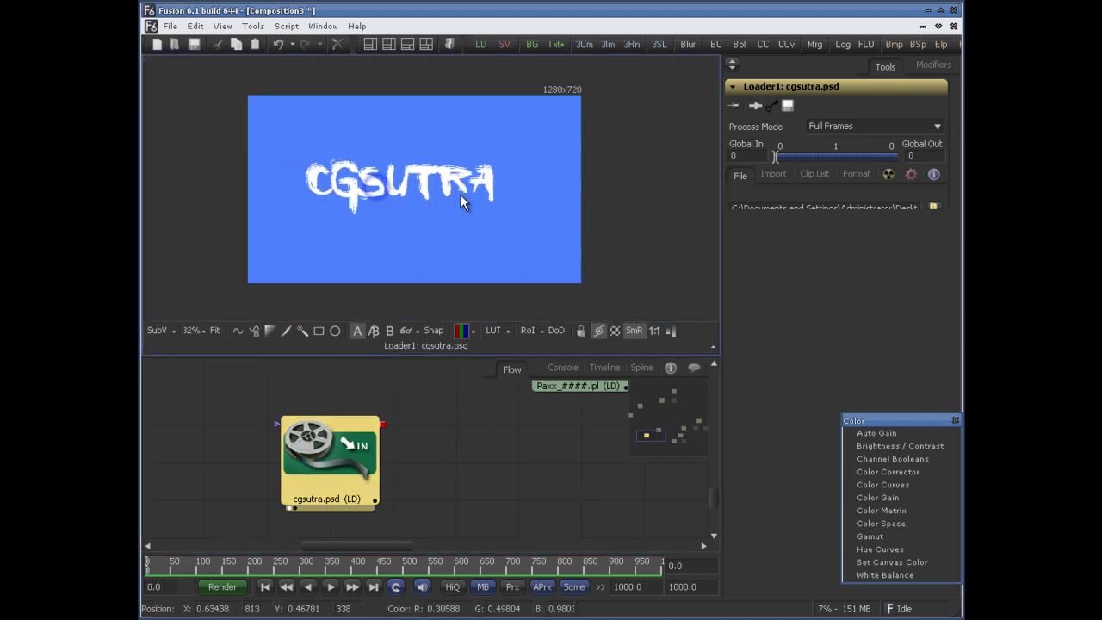
pyautogui.moveTo(345, 465); pyautogui.dragTo(283, 465)
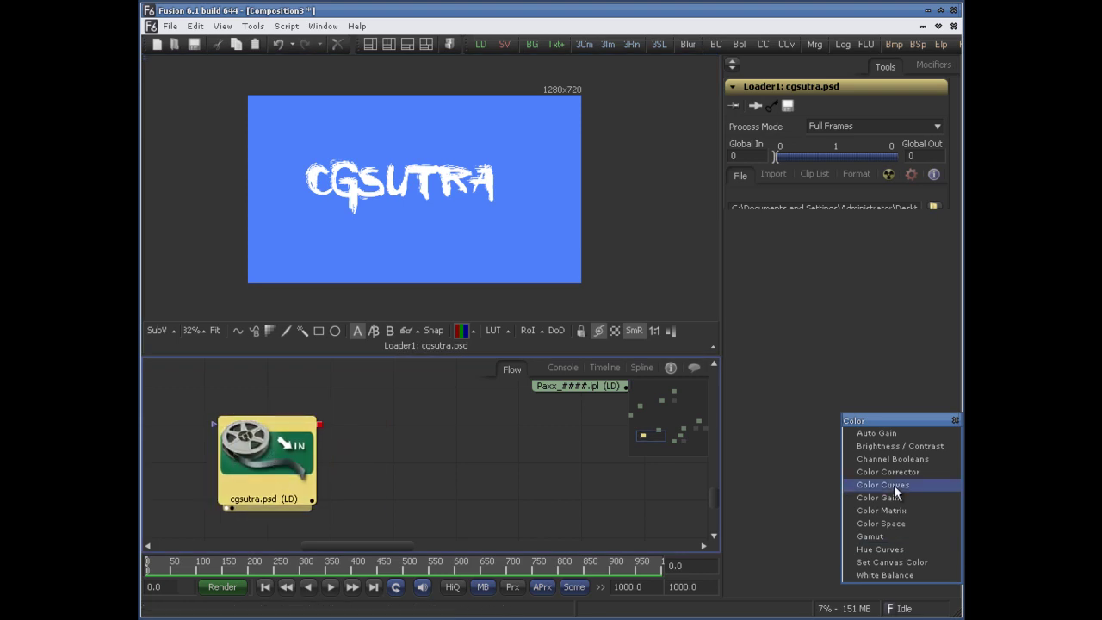
pyautogui.click(893, 459)
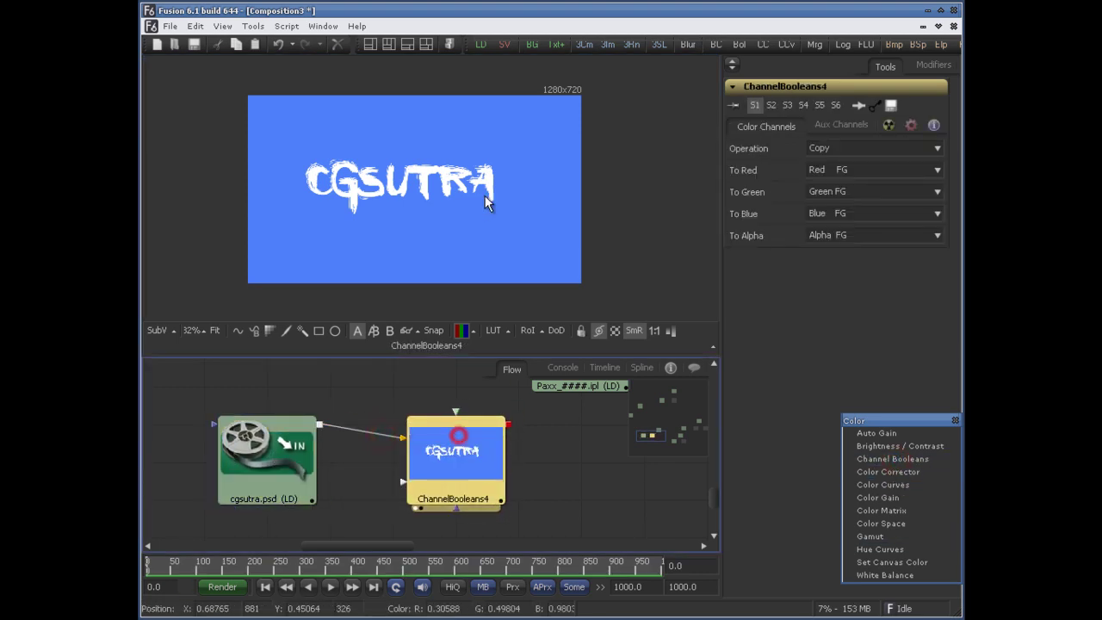
# Set To Red, To Green and To Blue of ChannelBooleans4 to Do Nothing, and its To Alpha to Blue BG.
pyautogui.click(836, 169)
pyautogui.click(859, 220)
pyautogui.click(848, 213)
pyautogui.click(843, 239)
pyautogui.click(840, 214)
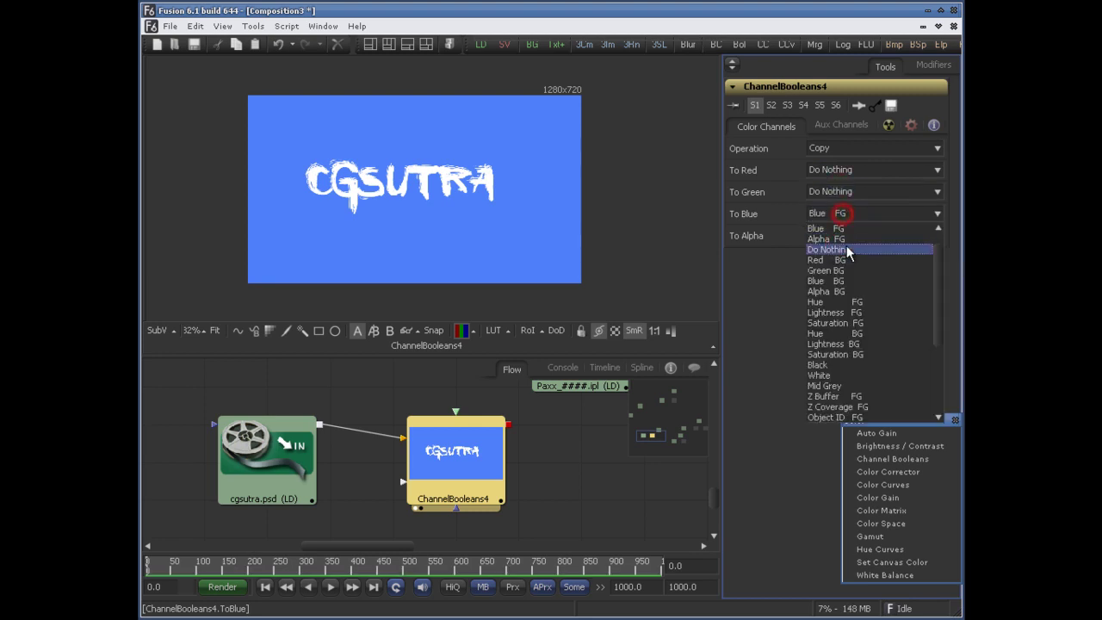
pyautogui.click(843, 242)
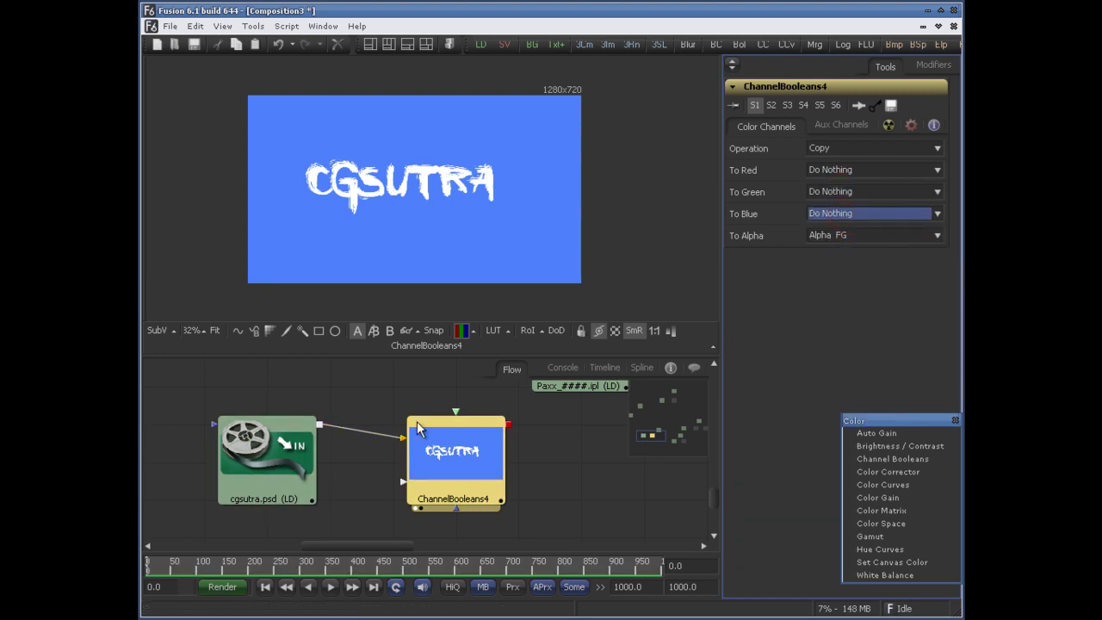
pyautogui.click(840, 235)
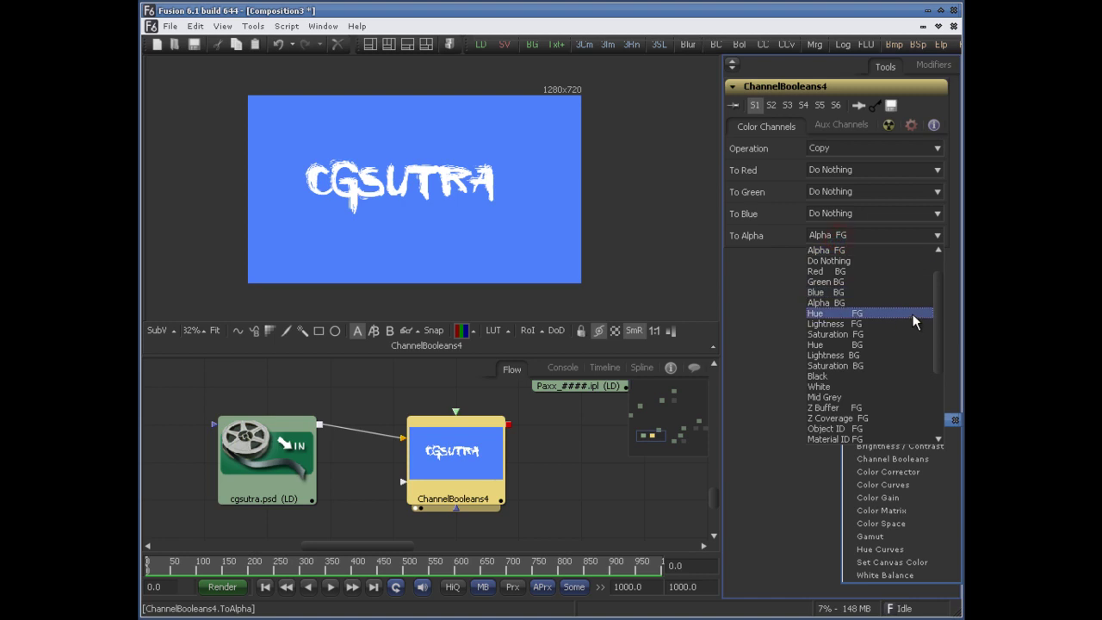
pyautogui.click(849, 292)
# Insert a Matte Control tool after ChannelBooleans4 in the flow.
pyautogui.click(462, 451)
pyautogui.moveTo(644, 484); pyautogui.dragTo(496, 497)
pyautogui.moveTo(434, 399); pyautogui.dragTo(503, 419)
pyautogui.moveTo(347, 485); pyautogui.dragTo(318, 484)
pyautogui.moveTo(373, 496); pyautogui.dragTo(318, 440)
pyautogui.rightClick(321, 446)
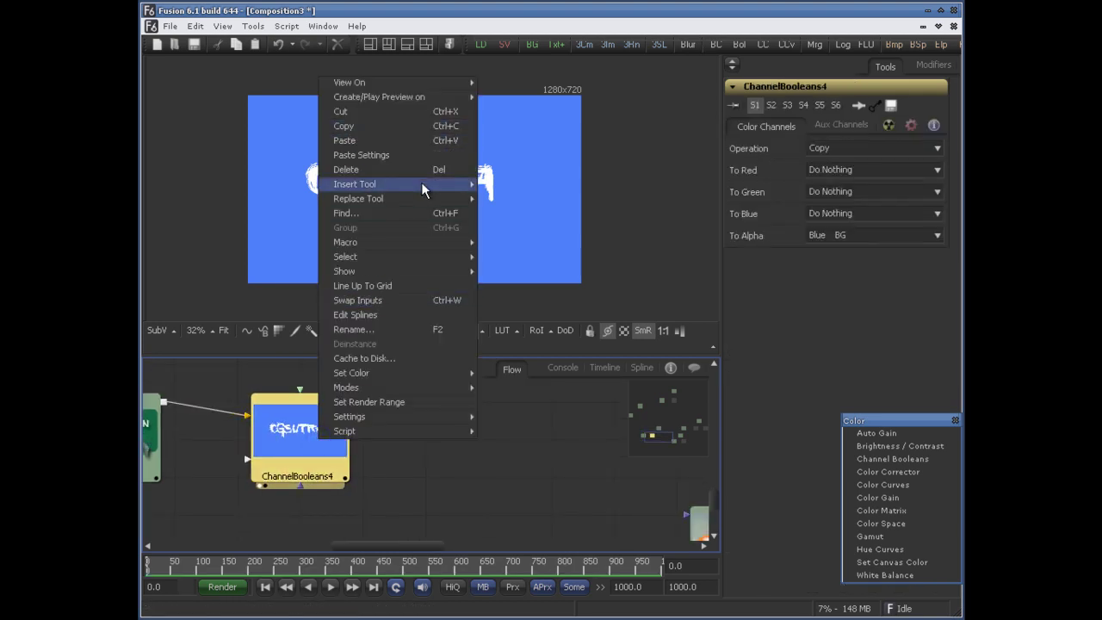
pyautogui.moveTo(421, 182)
pyautogui.moveTo(526, 404)
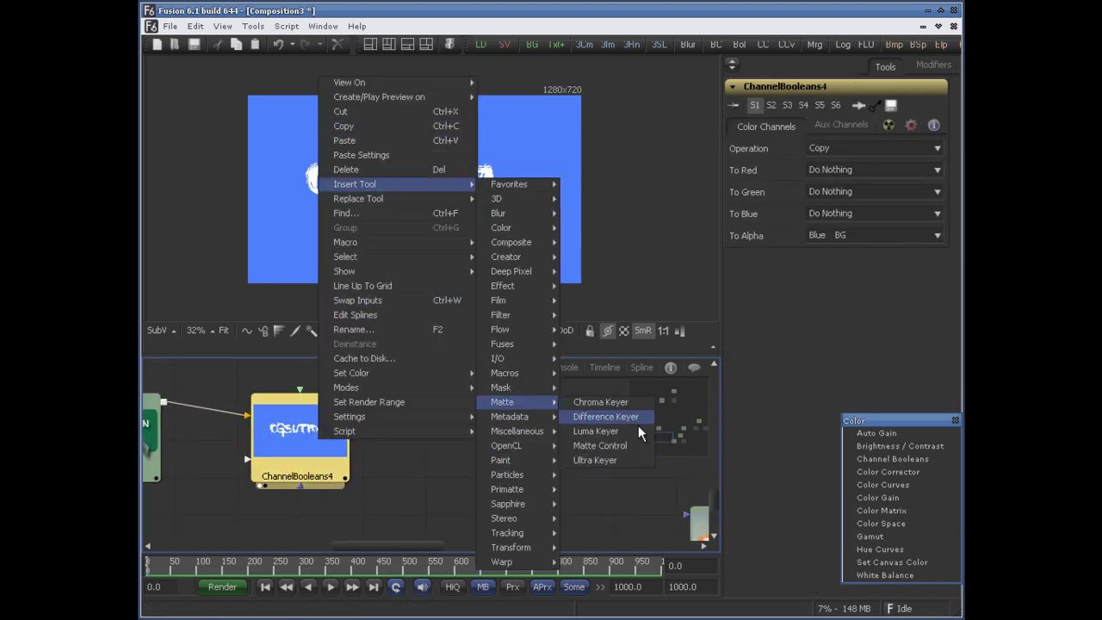
pyautogui.click(642, 447)
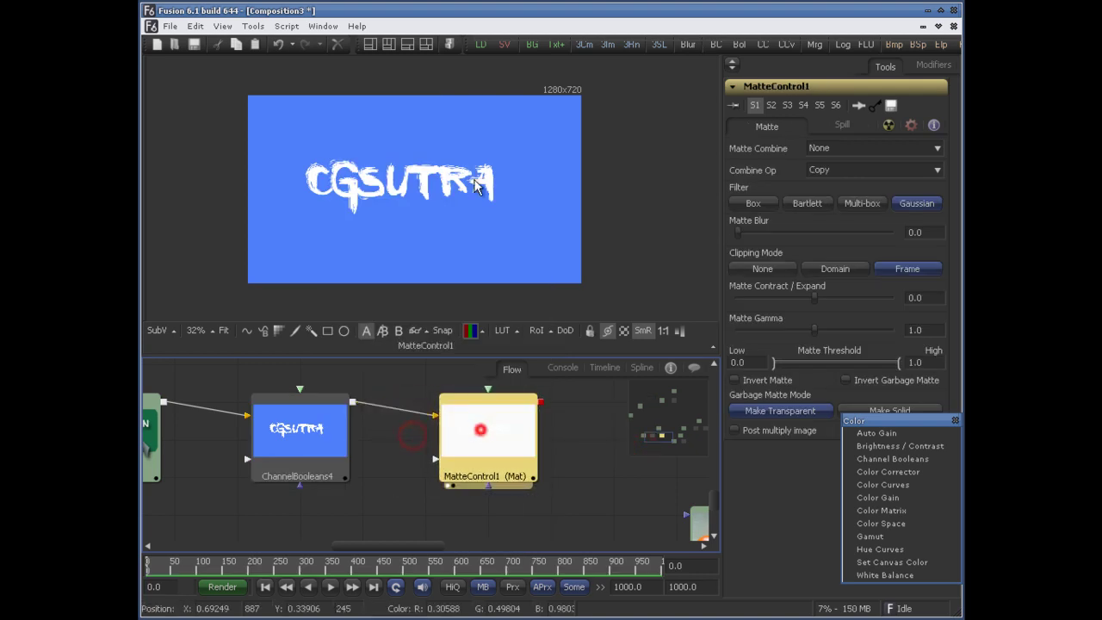
# Raise the low Matte Threshold of MatteControl1 to 1.0.
pyautogui.moveTo(878, 420); pyautogui.dragTo(846, 435)
pyautogui.moveTo(773, 362); pyautogui.dragTo(895, 369)
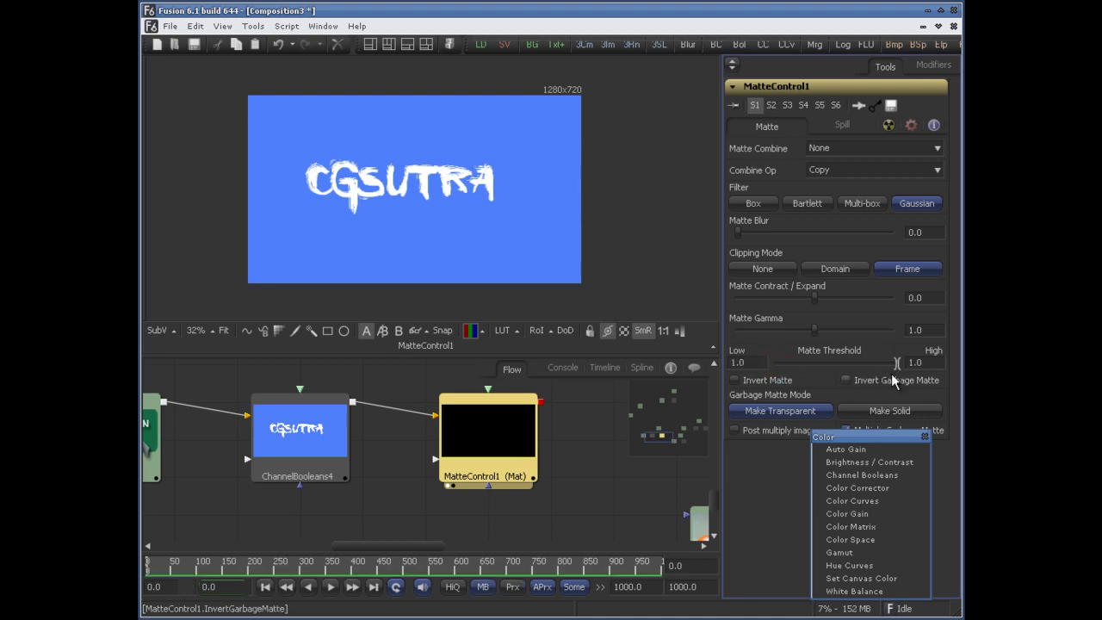
pyautogui.moveTo(889, 366); pyautogui.dragTo(893, 368)
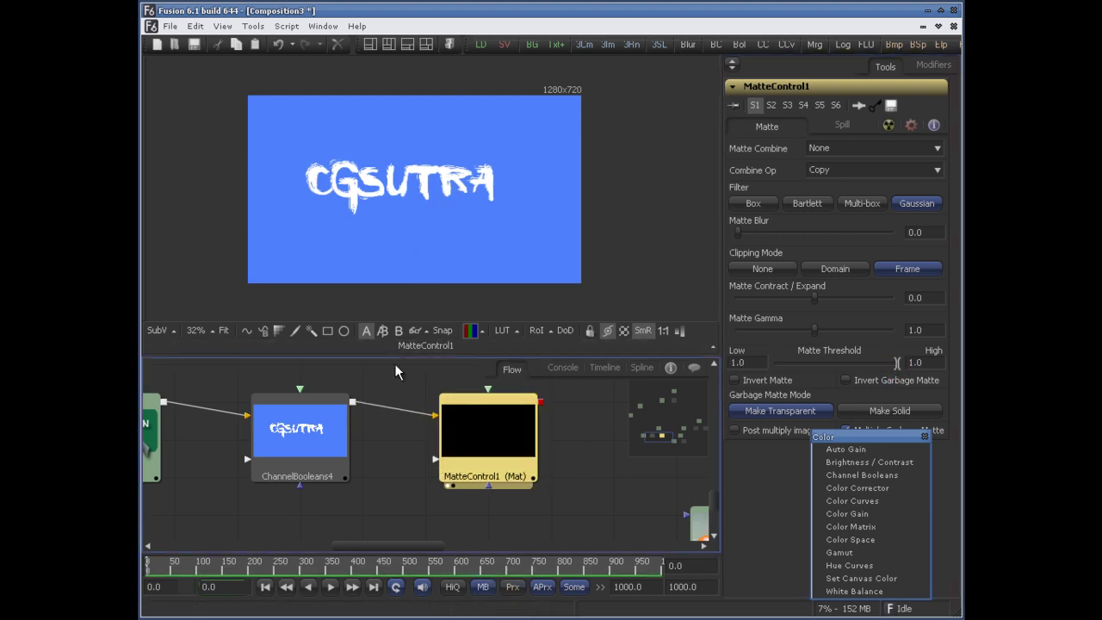
# Check the alpha channel of MatteControl1 and return to the color display with the checker underlay on.
pyautogui.click(470, 331)
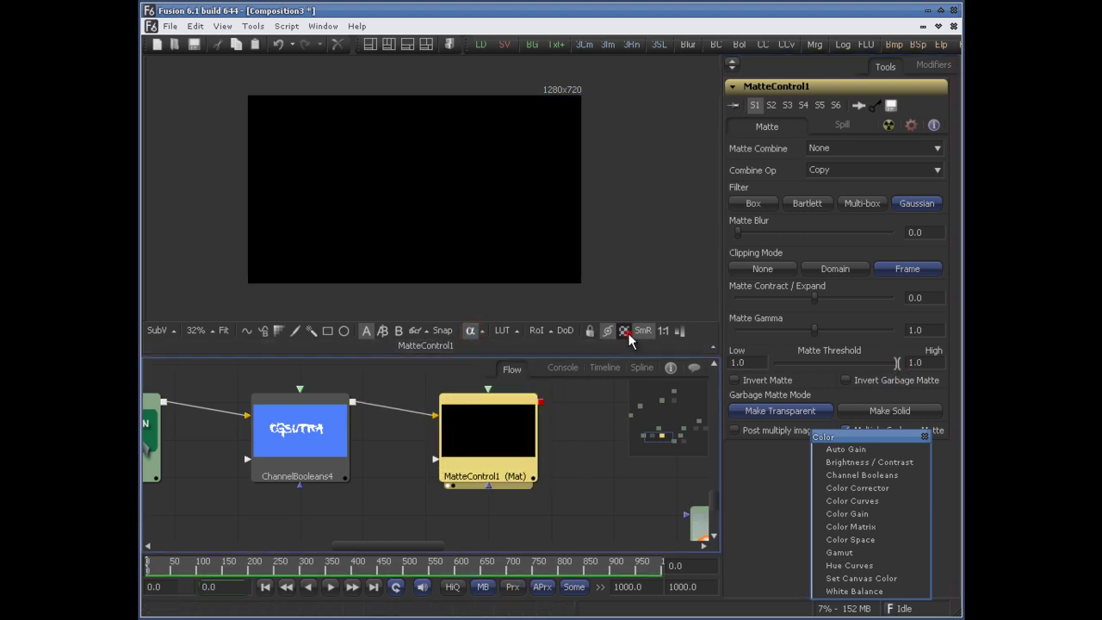
pyautogui.click(470, 330)
pyautogui.moveTo(563, 480); pyautogui.dragTo(475, 487)
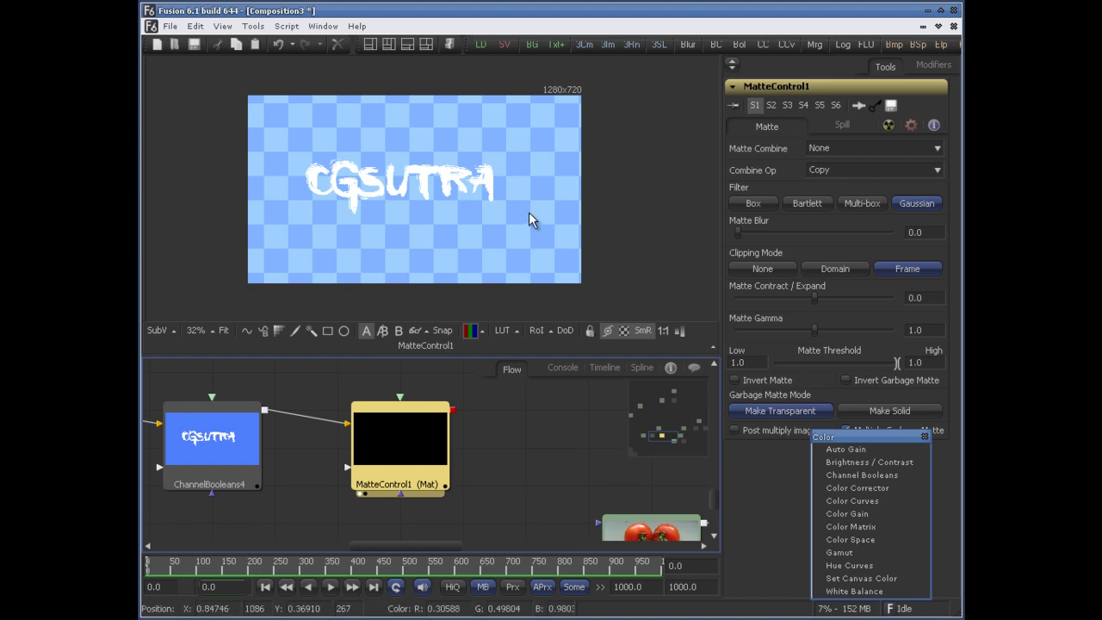
# Enable Post Multiply Image on MatteControl1 and set its low Matte Threshold to 0.99337.
pyautogui.click(755, 439)
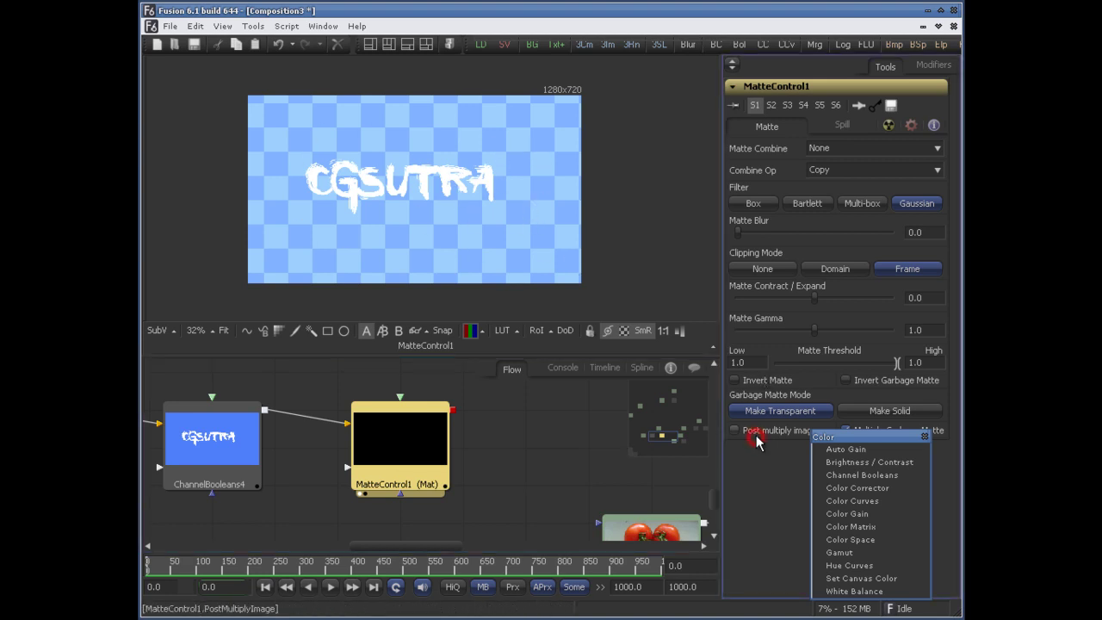
pyautogui.click(758, 431)
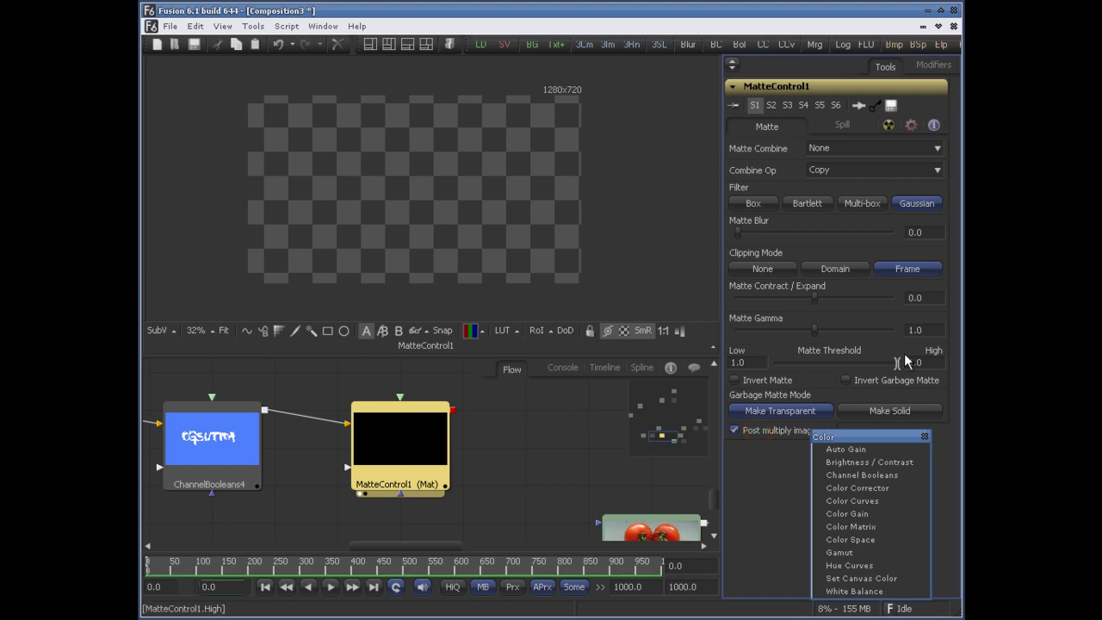
pyautogui.moveTo(897, 364); pyautogui.dragTo(898, 372)
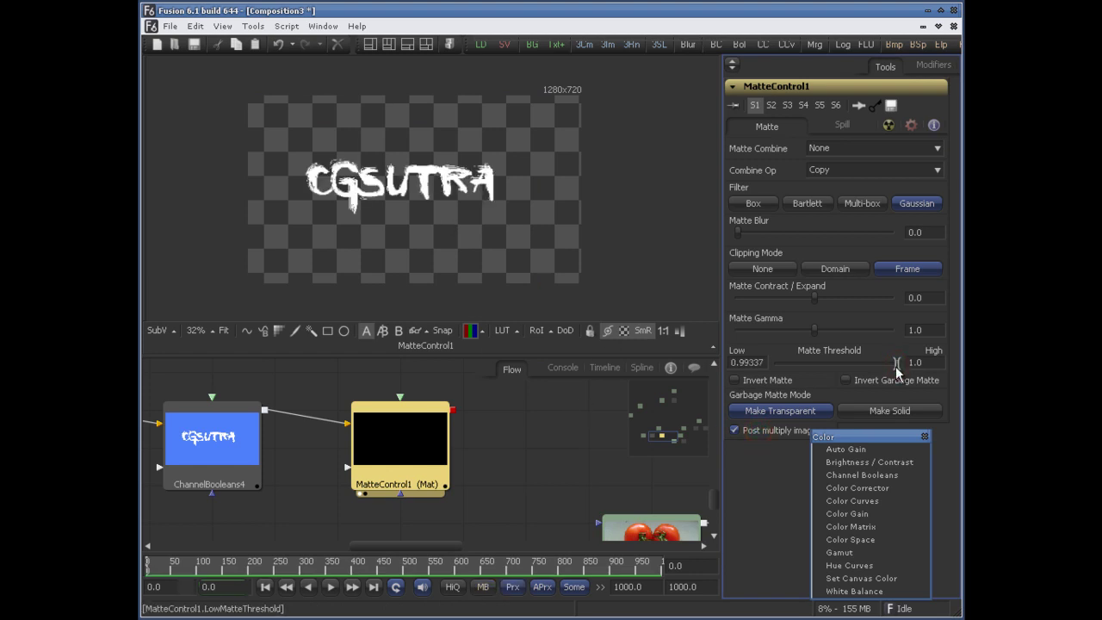
# Inspect the keyed CGSUTRA logo's edges up close, with the checker underlay toggled off and on.
pyautogui.click(623, 331)
pyautogui.click(623, 331)
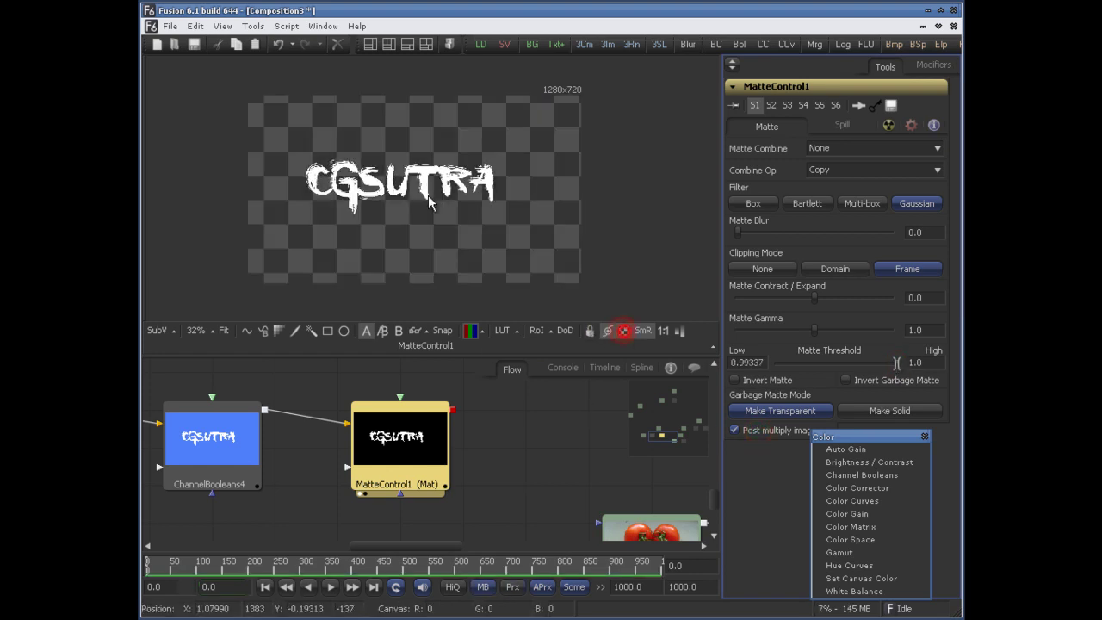
pyautogui.scroll(5, 422, 181)
pyautogui.moveTo(450, 181)
pyautogui.mouseDown()
pyautogui.moveTo(482, 234)
pyautogui.moveTo(434, 178)
pyautogui.mouseUp()
pyautogui.scroll(-4, 434, 178)
# Look over the cgsutra.psd node chain in the flow, select its loader, and go to the footage.rpf loader.
pyautogui.moveTo(264, 429); pyautogui.dragTo(408, 421)
pyautogui.moveTo(591, 451); pyautogui.dragTo(563, 420)
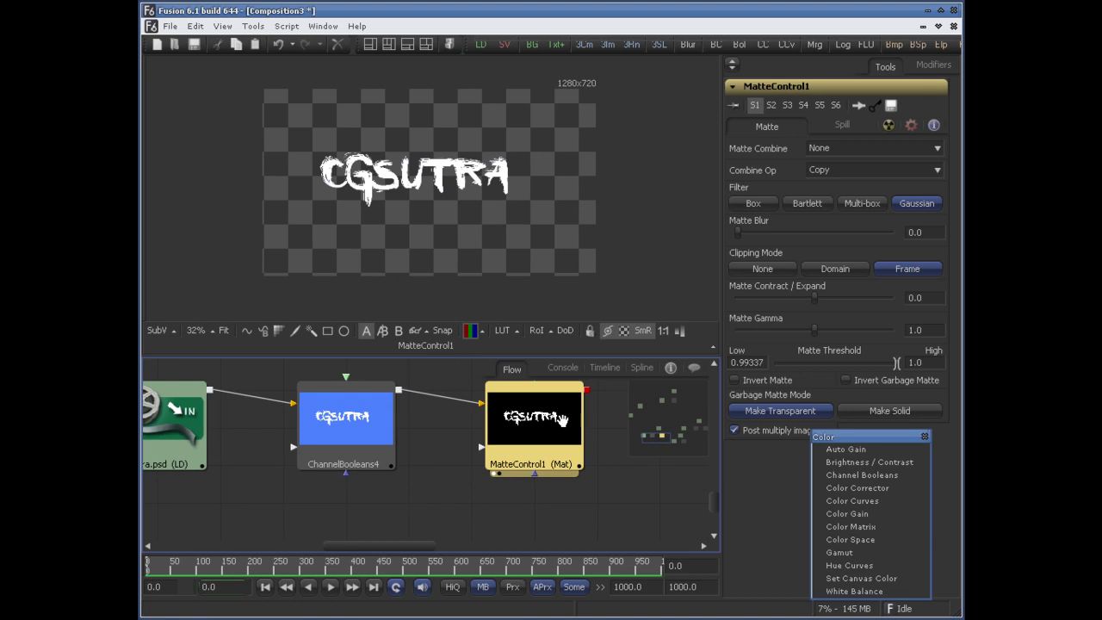
pyautogui.moveTo(613, 462); pyautogui.dragTo(629, 503)
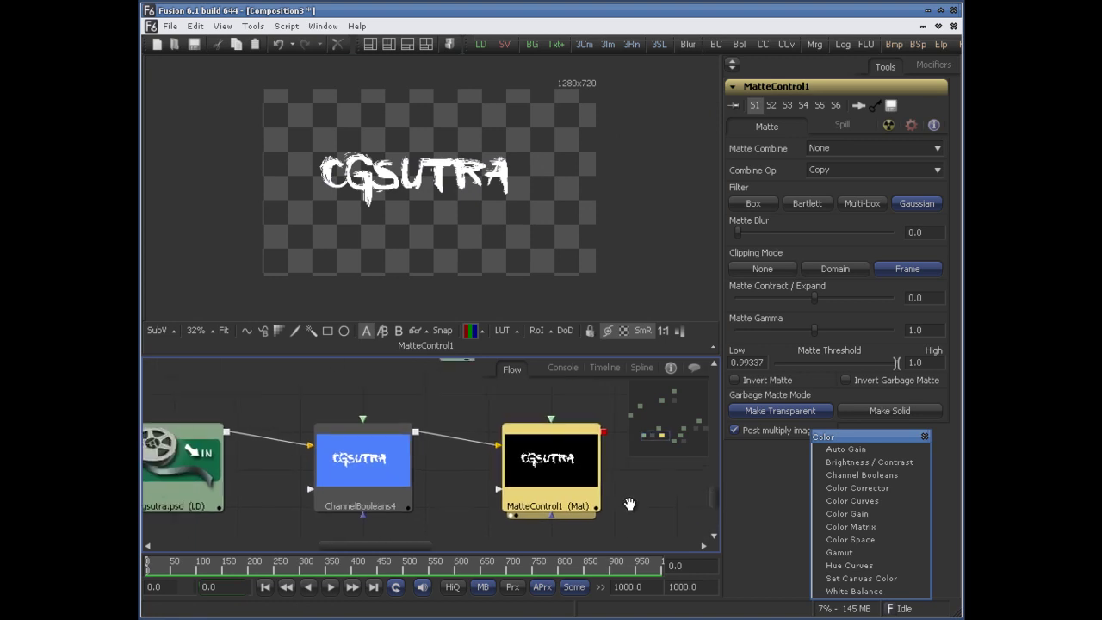
pyautogui.moveTo(431, 426); pyautogui.dragTo(522, 423)
pyautogui.moveTo(566, 453); pyautogui.dragTo(488, 445)
pyautogui.click(219, 438)
pyautogui.moveTo(415, 411); pyautogui.dragTo(226, 449)
pyautogui.moveTo(378, 374); pyautogui.dragTo(354, 497)
pyautogui.moveTo(519, 414); pyautogui.dragTo(311, 396)
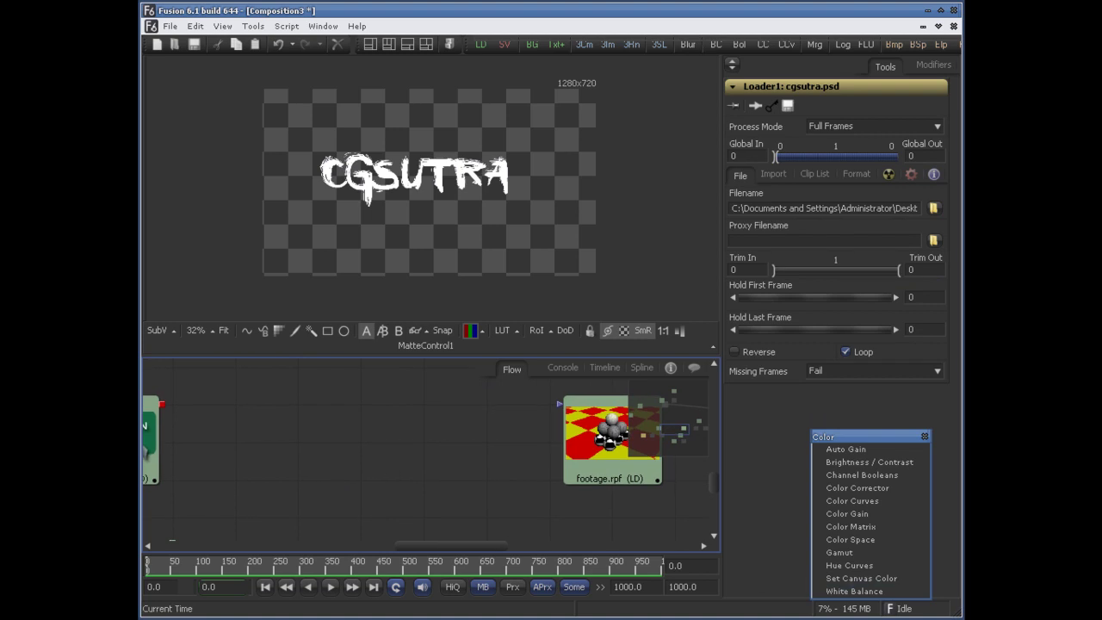